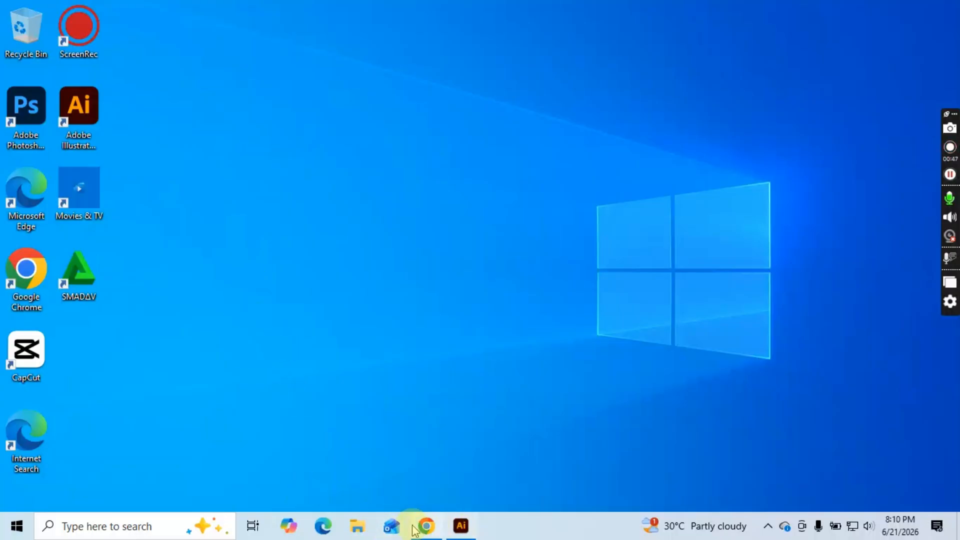
# Step: Switch to Chrome, search Google Images for "emblem logo" and examine the emblem examples
pyautogui.click(428, 526)
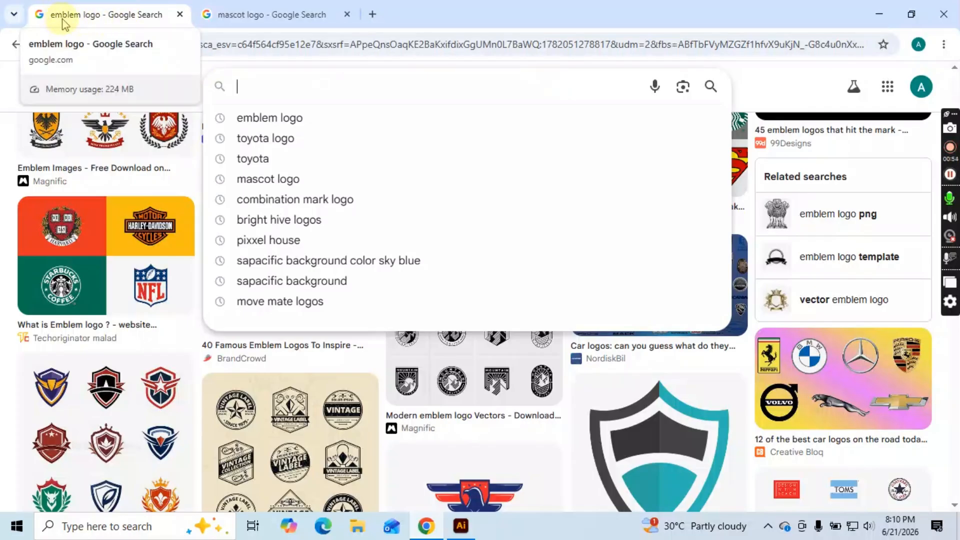
pyautogui.click(257, 118)
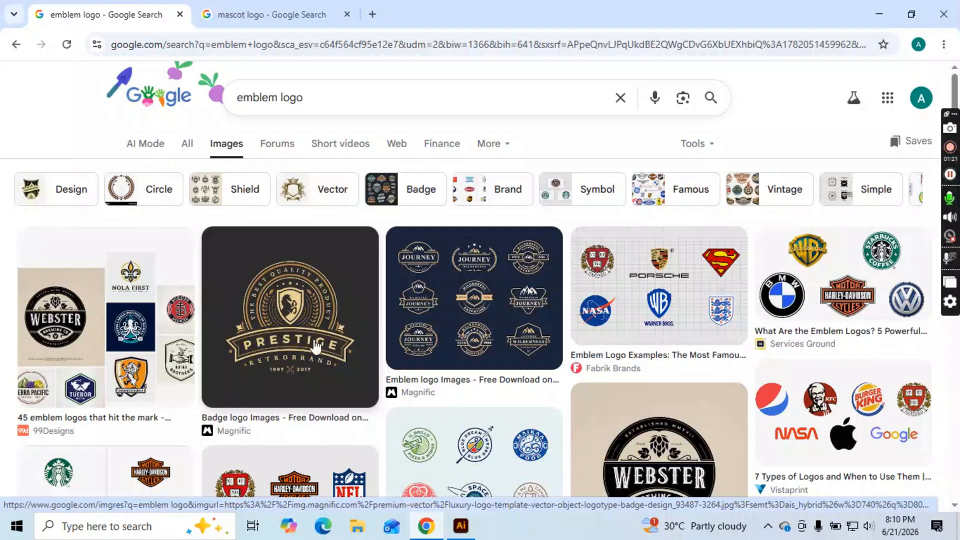
pyautogui.scroll(-1, 533, 353)
pyautogui.scroll(-3, 533, 354)
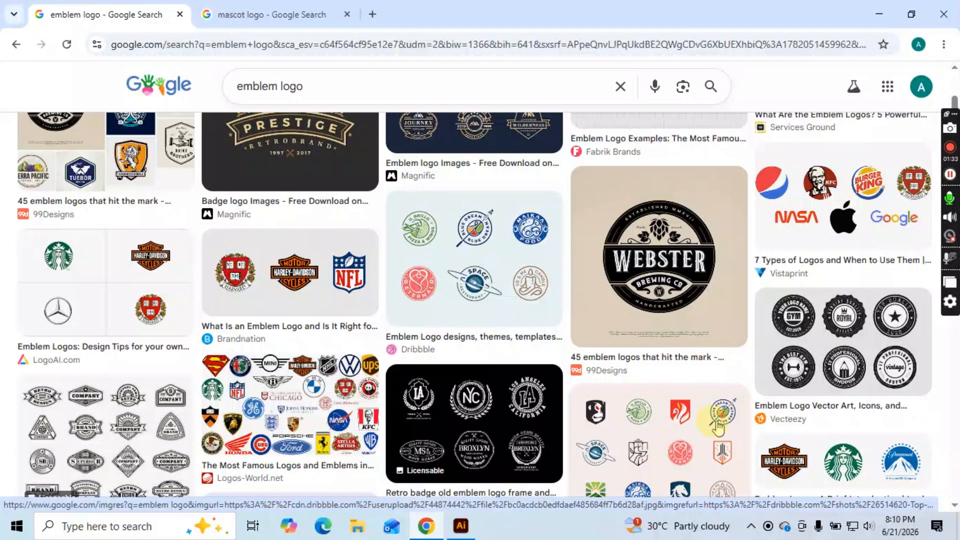
pyautogui.scroll(-1, 739, 431)
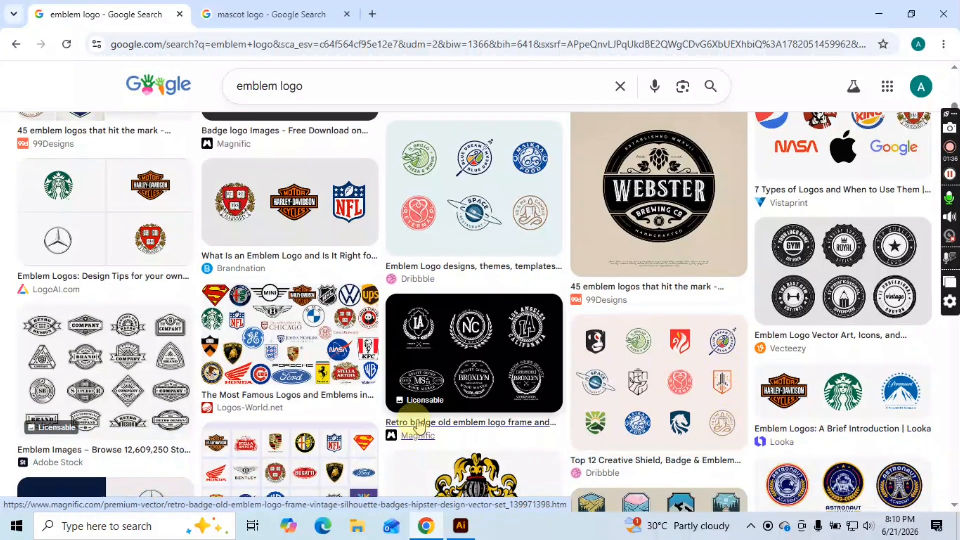
pyautogui.scroll(-2, 418, 422)
pyautogui.scroll(-2, 554, 382)
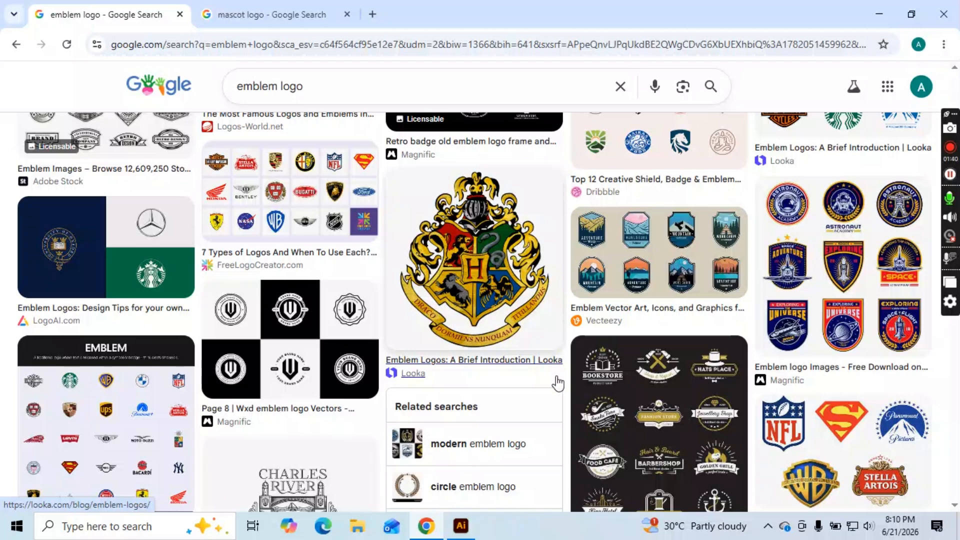
# Step: Replace the image search with "vintage logo"
pyautogui.moveTo(304, 86); pyautogui.dragTo(161, 90)
pyautogui.write('vi')
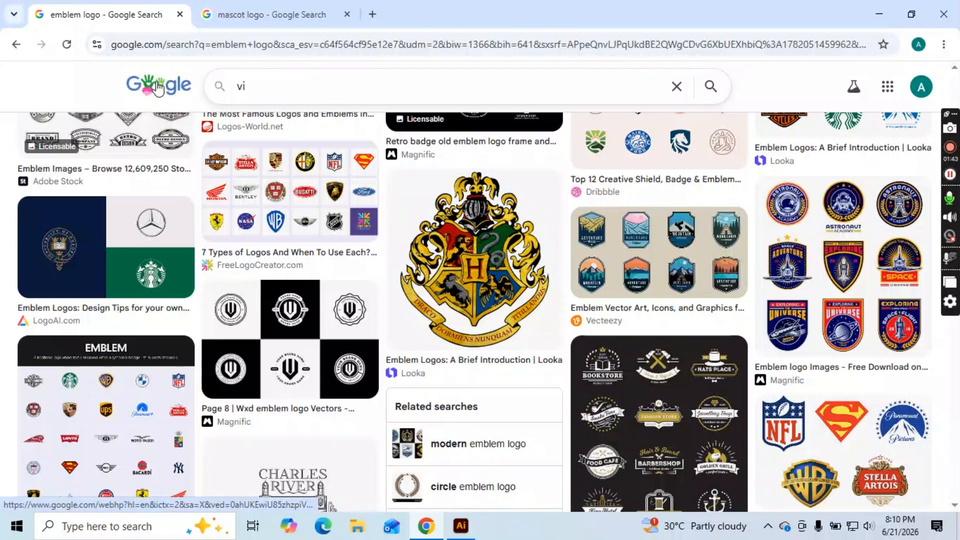
pyautogui.write('ntage')
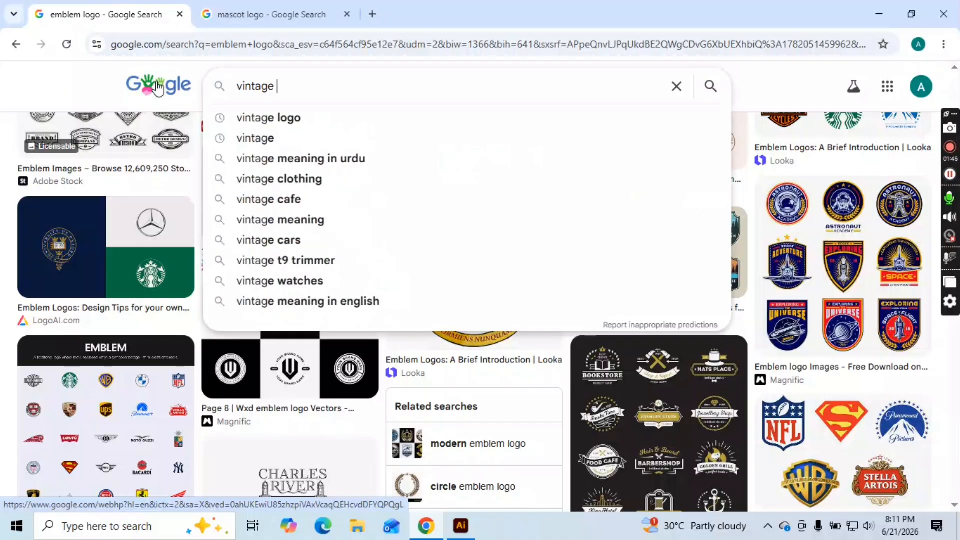
pyautogui.press('Return')
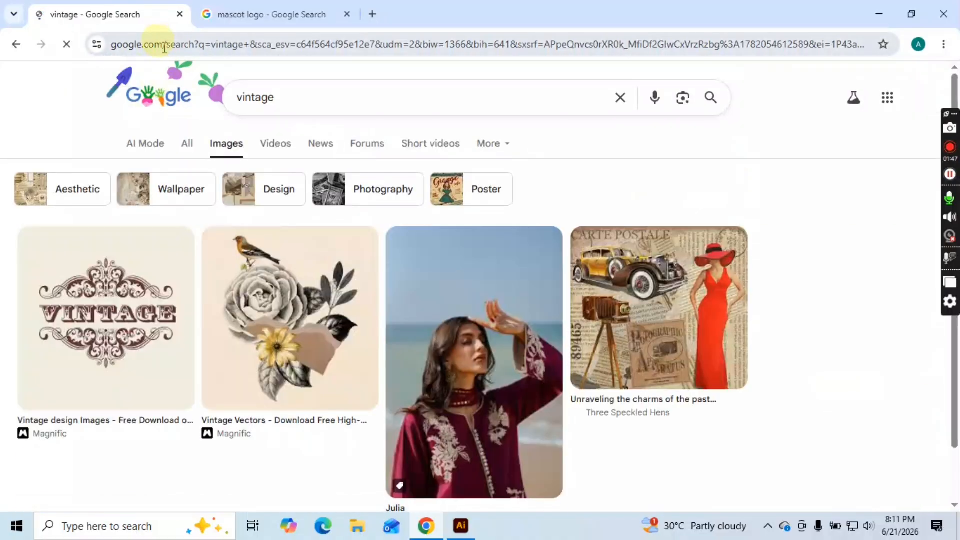
pyautogui.click(277, 102)
pyautogui.write('lo')
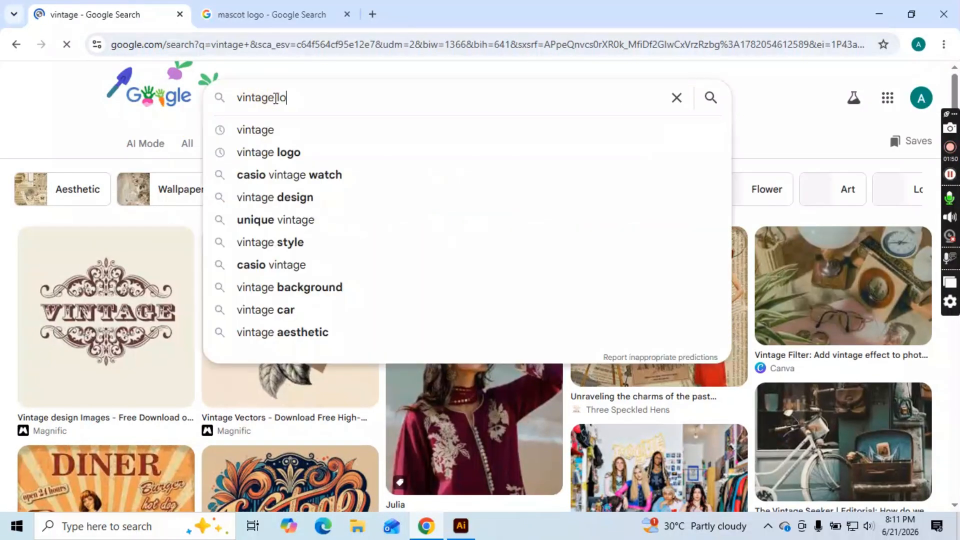
pyautogui.write('go')
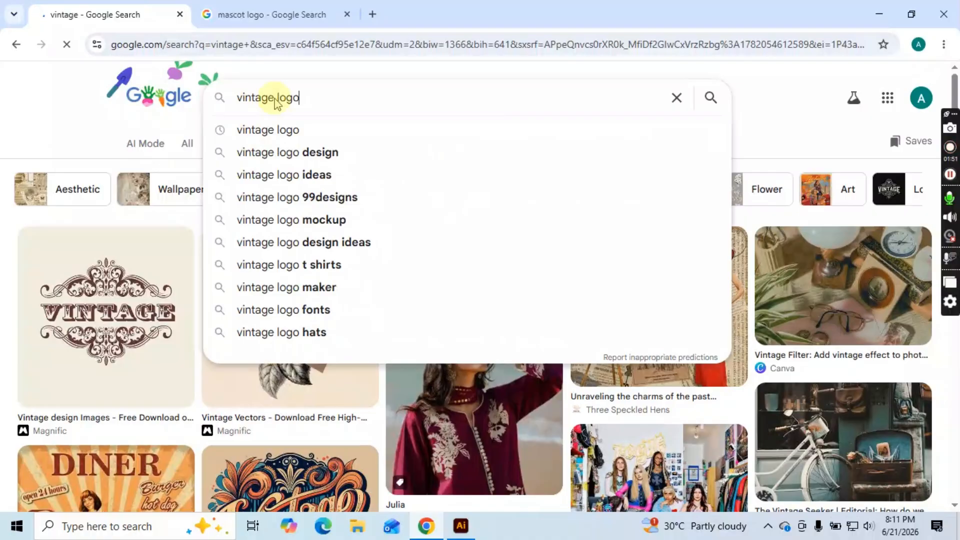
pyautogui.press('Return')
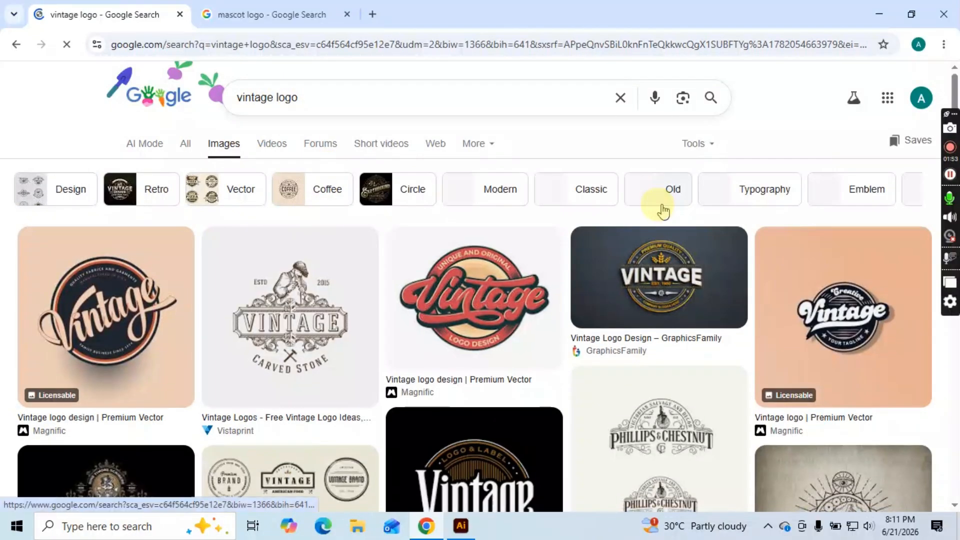
# Step: Examine the vintage logo results for badge shapes, lettering and layout ideas
pyautogui.scroll(-3, 412, 318)
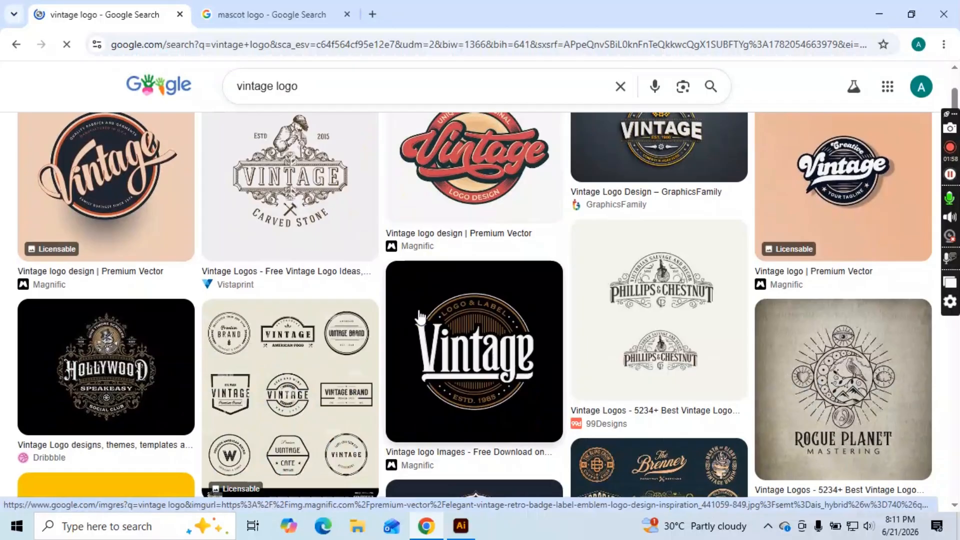
pyautogui.click(419, 316)
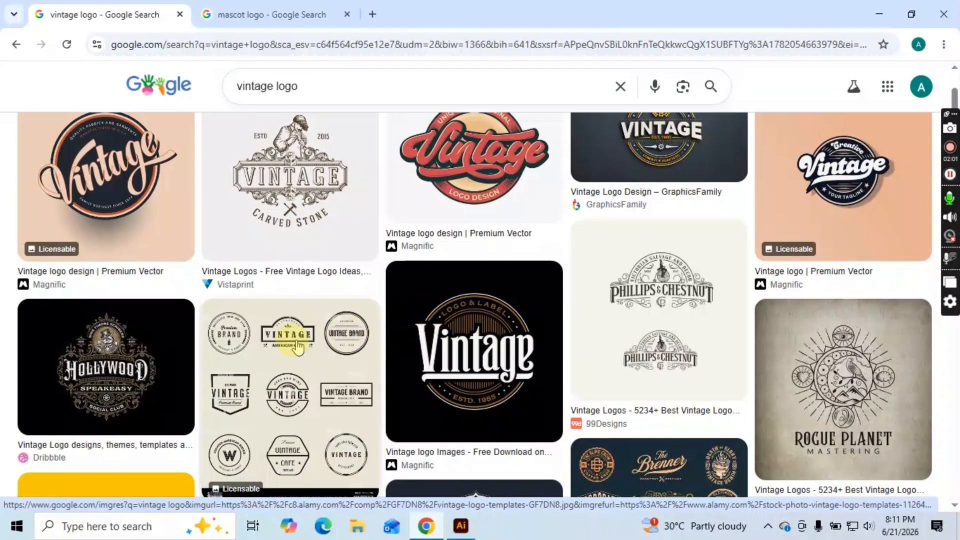
pyautogui.click(304, 403)
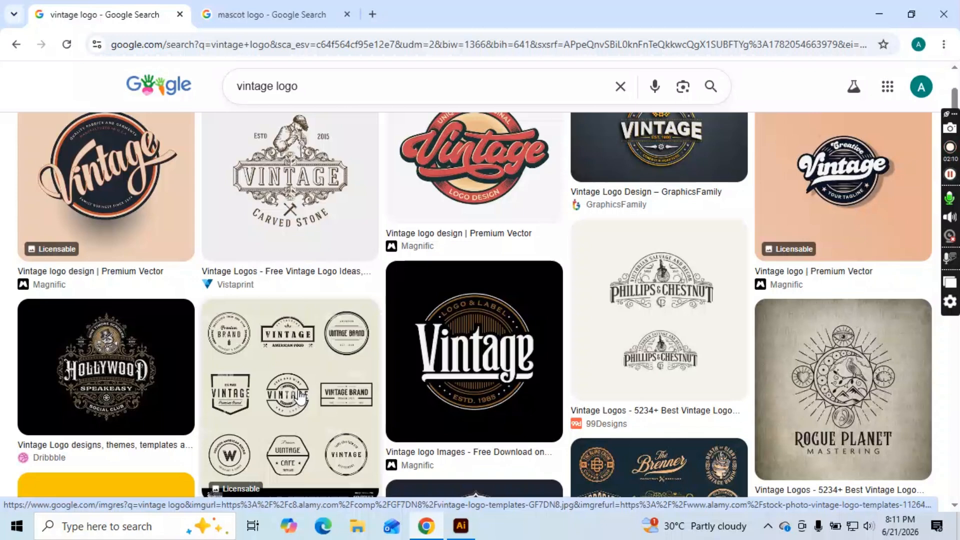
pyautogui.click(306, 309)
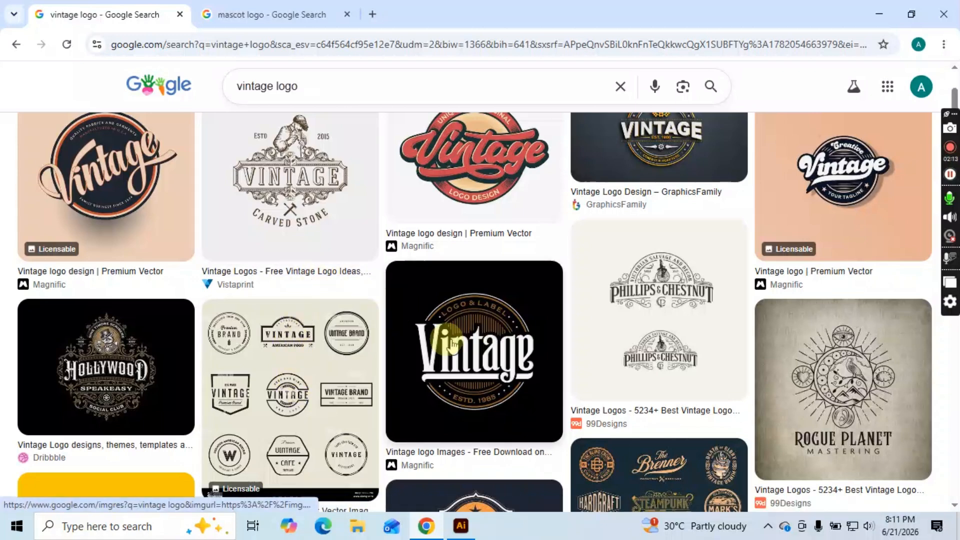
pyautogui.scroll(-1, 460, 366)
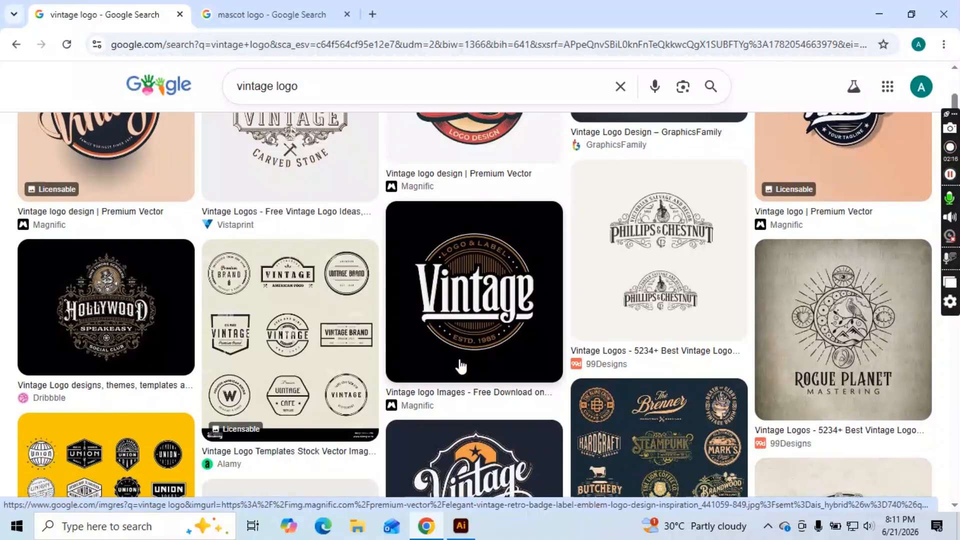
pyautogui.scroll(-3, 461, 367)
pyautogui.scroll(-4, 460, 365)
pyautogui.scroll(4, 457, 363)
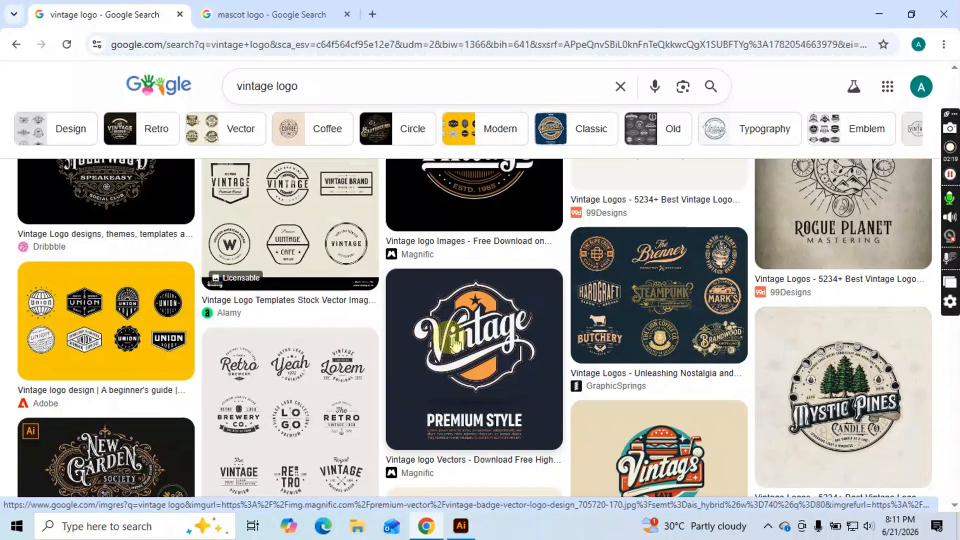
pyautogui.scroll(3, 452, 343)
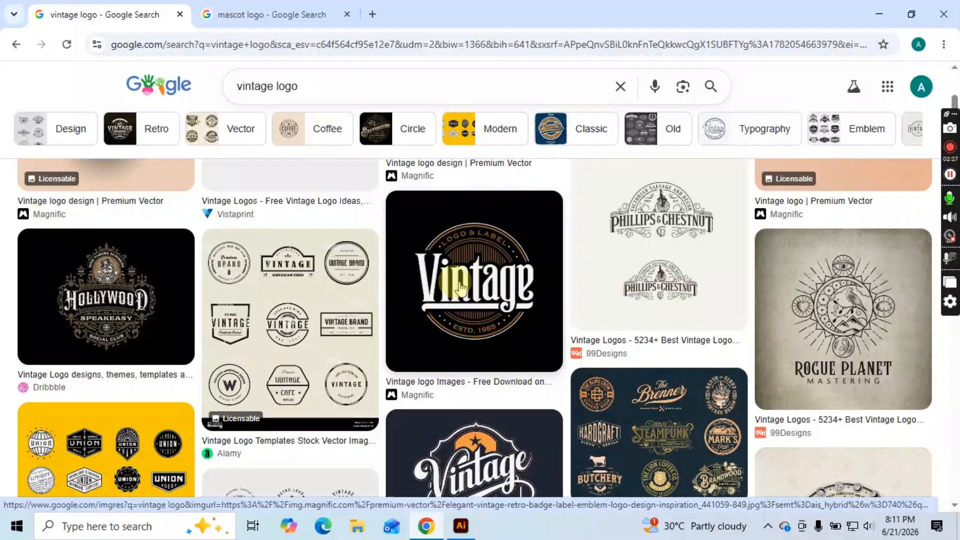
pyautogui.scroll(-1, 525, 300)
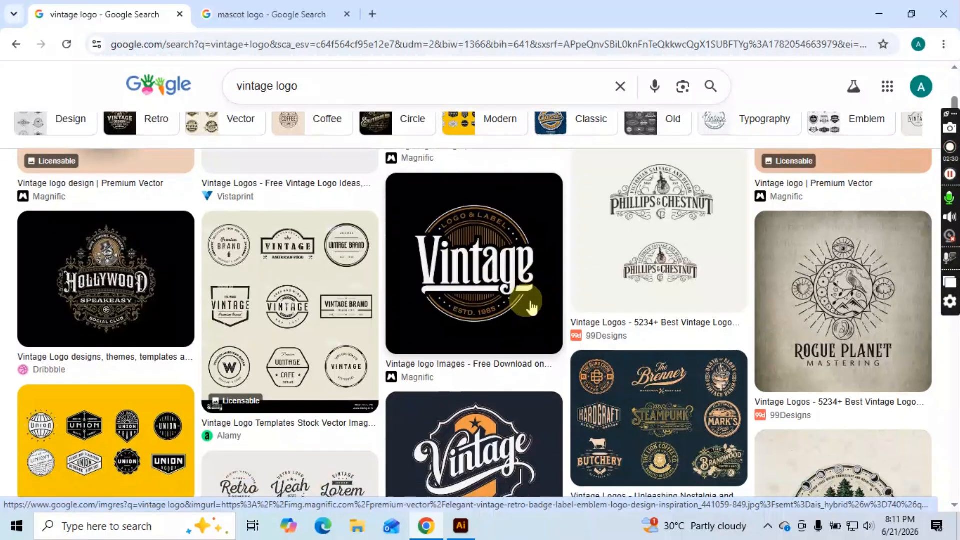
pyautogui.scroll(-6, 346, 255)
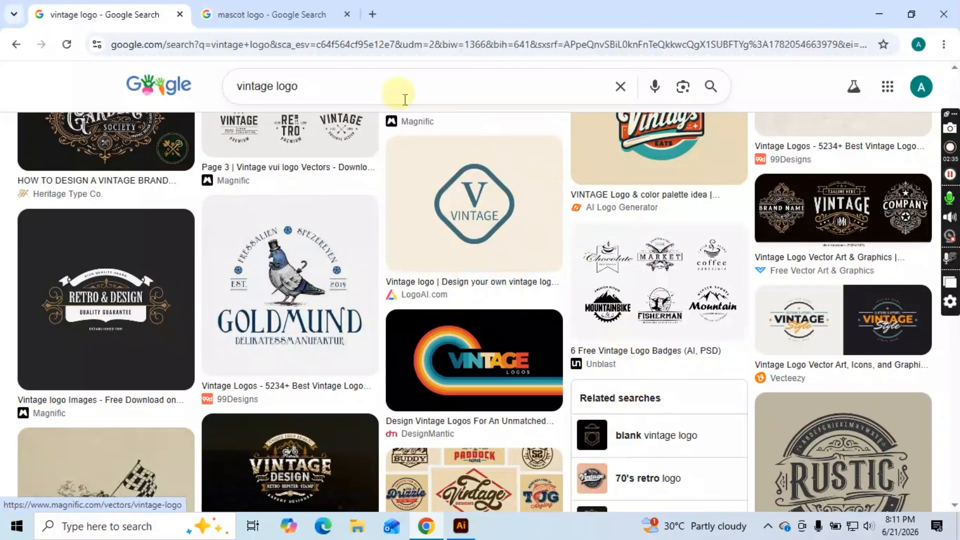
# Step: Try to search Google Images for "emblem logo" again
pyautogui.moveTo(352, 86); pyautogui.dragTo(200, 88)
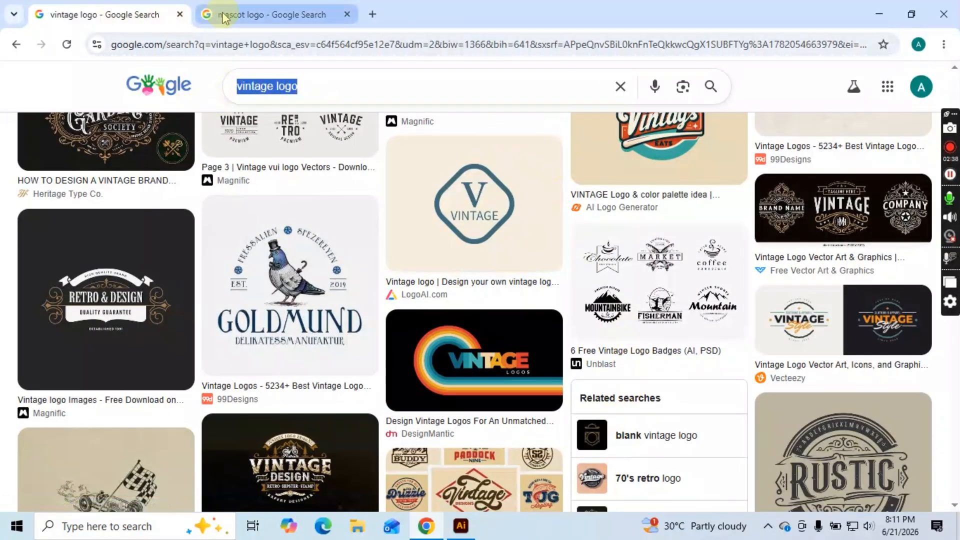
pyautogui.write('em')
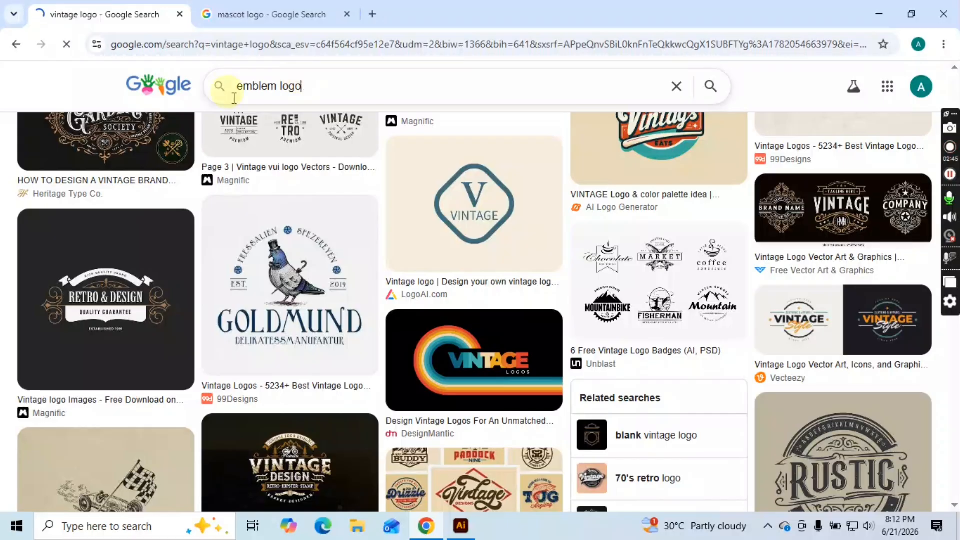
pyautogui.click(305, 180)
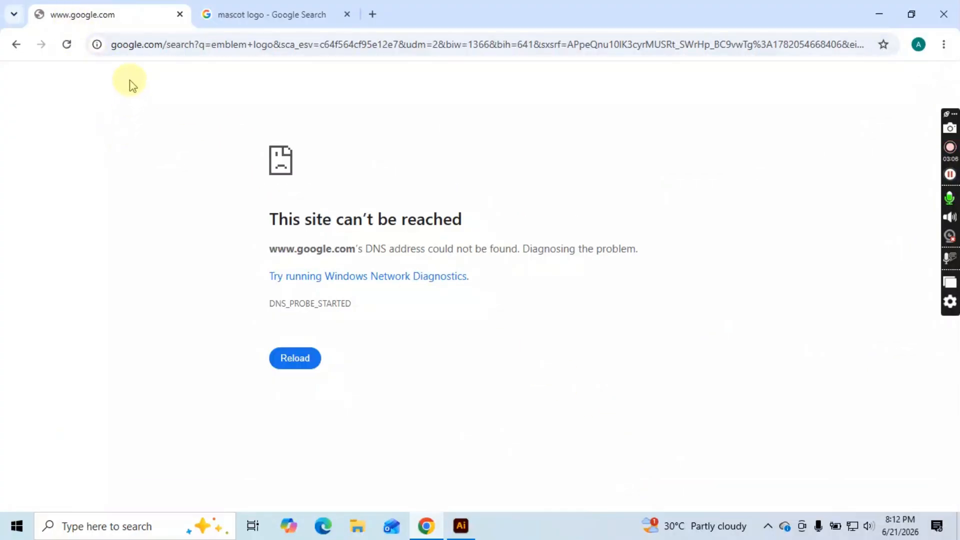
# Step: Switch to Illustrator and zoom out on the blank artboard of the Untitled-1 document
pyautogui.click(880, 10)
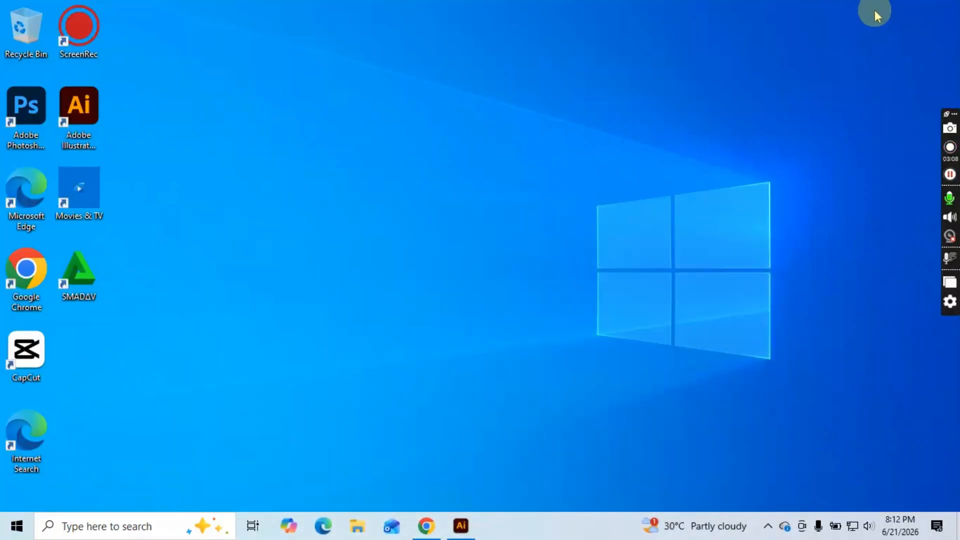
pyautogui.click(459, 535)
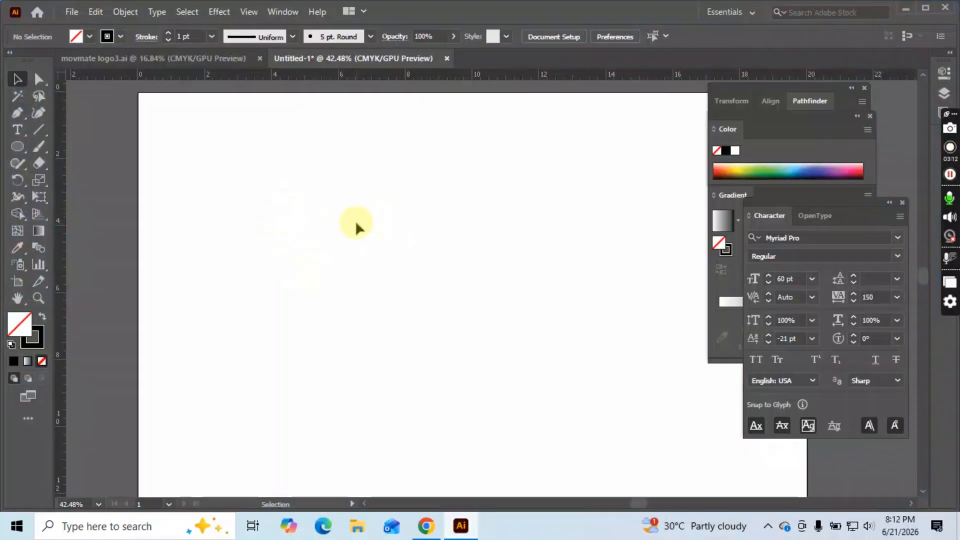
pyautogui.press('z')
pyautogui.moveTo(414, 227); pyautogui.dragTo(304, 201)
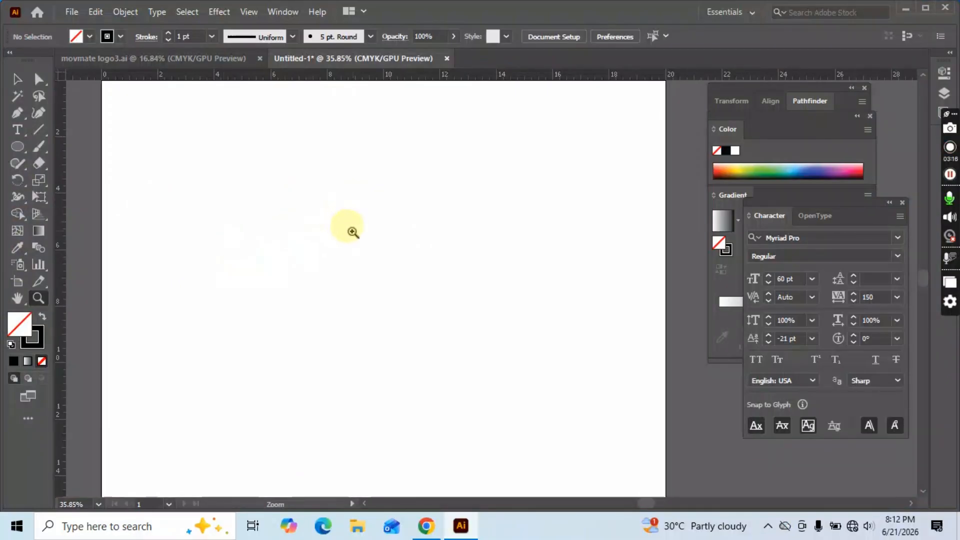
pyautogui.moveTo(353, 232); pyautogui.dragTo(291, 227)
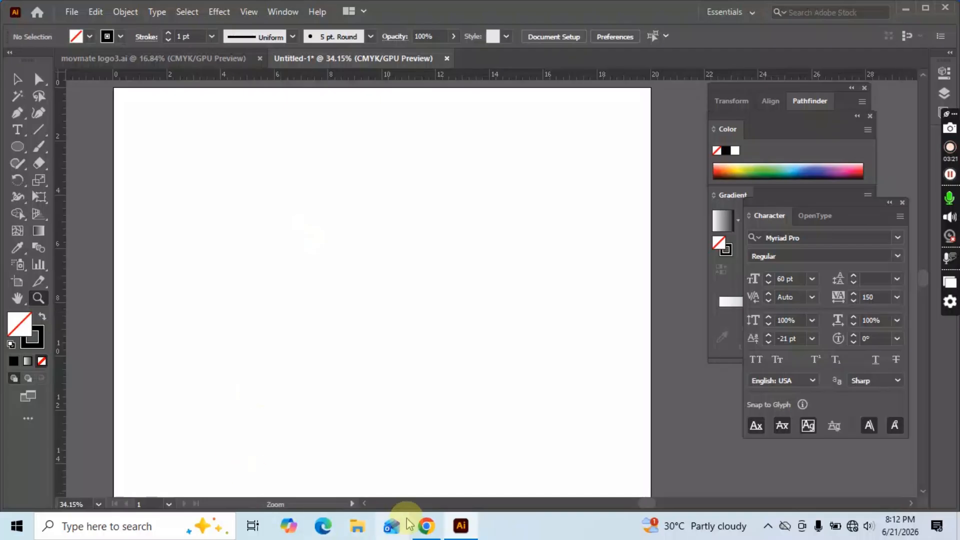
# Step: Switch back to Chrome, return to the "vintage logo" image results and examine more of the reference designs
pyautogui.click(426, 526)
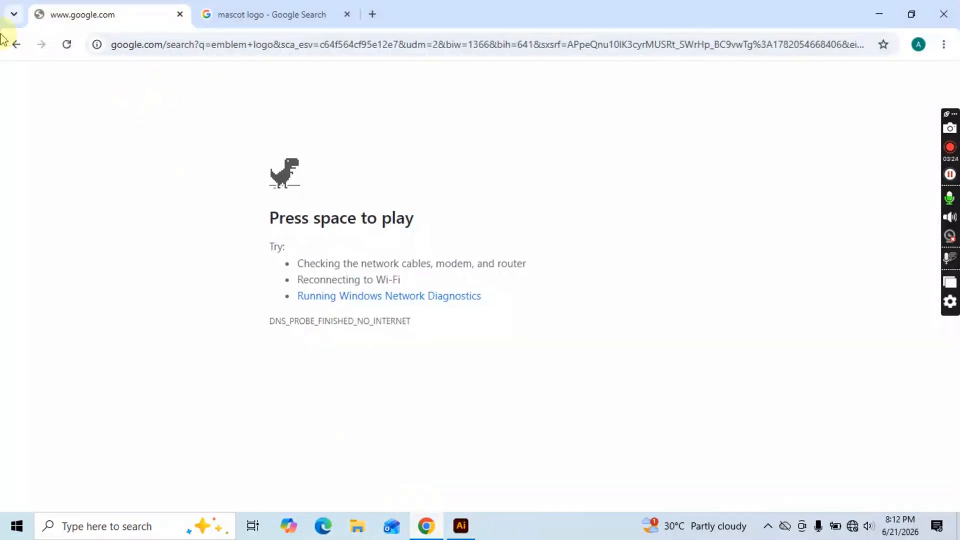
pyautogui.click(69, 46)
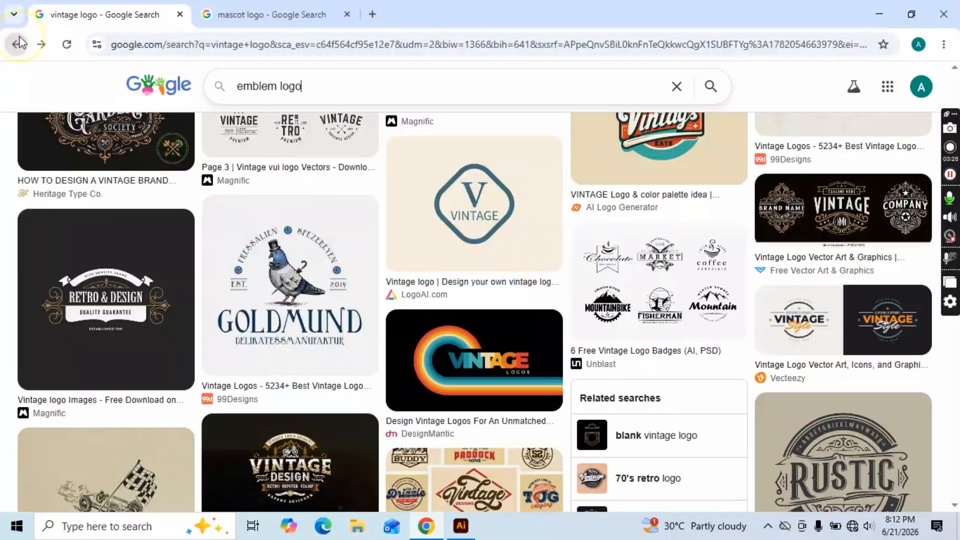
pyautogui.click(16, 44)
pyautogui.scroll(10, 361, 270)
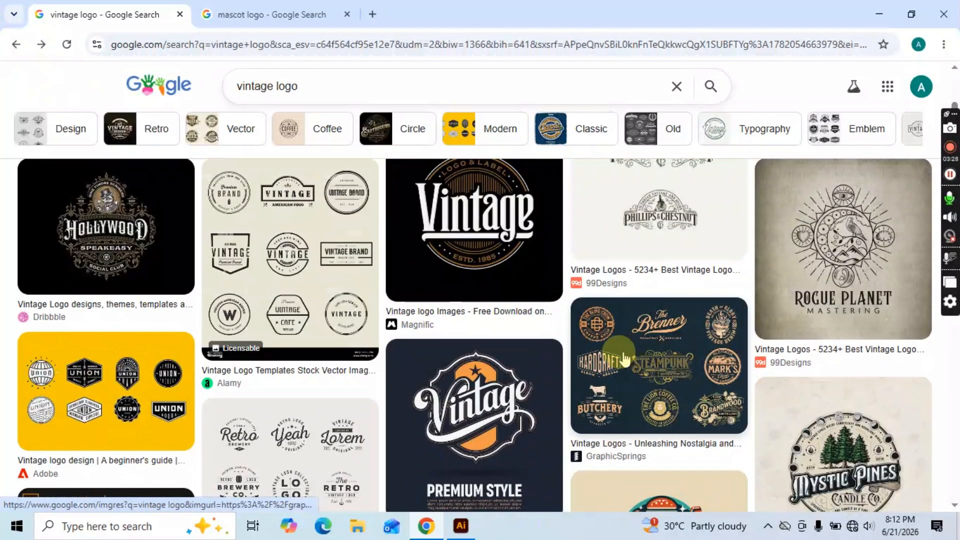
pyautogui.scroll(1, 565, 305)
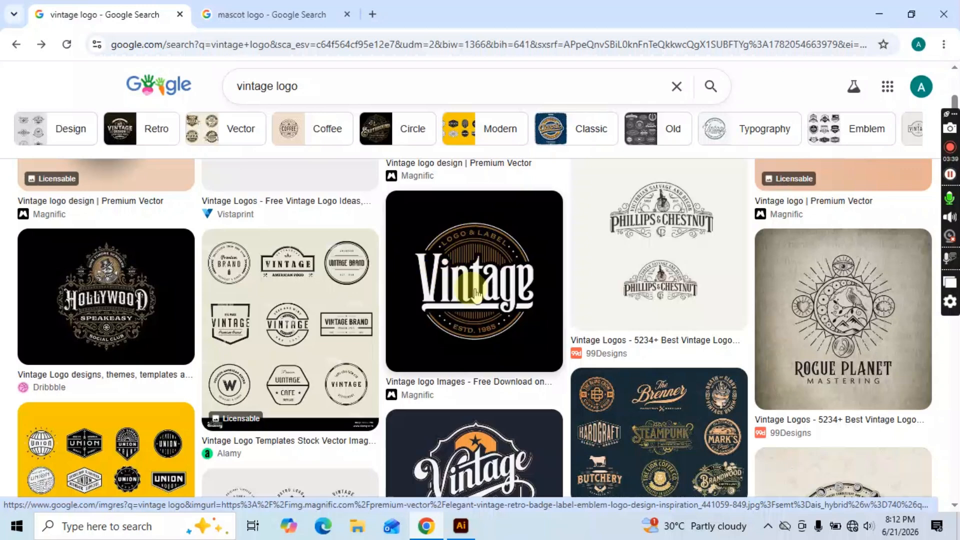
pyautogui.scroll(-2, 467, 289)
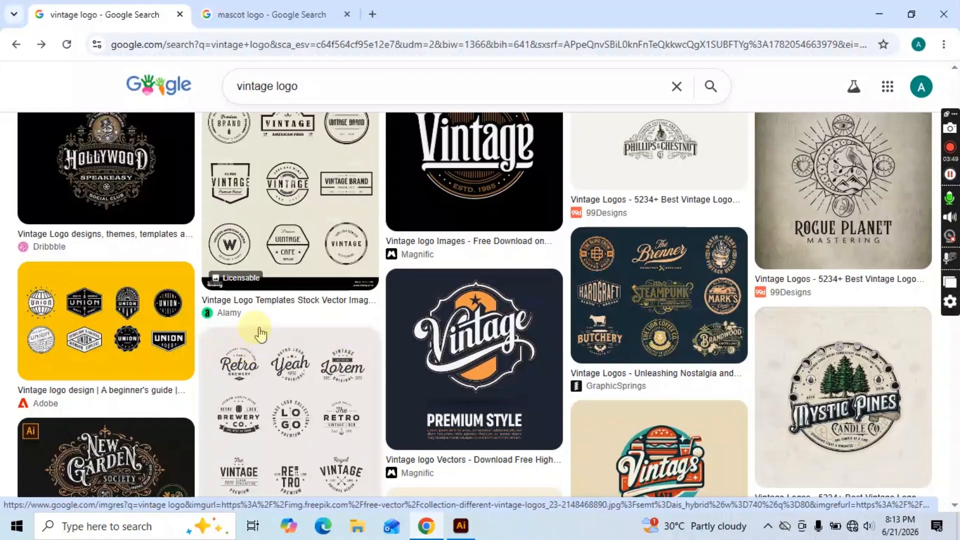
pyautogui.scroll(-1, 440, 295)
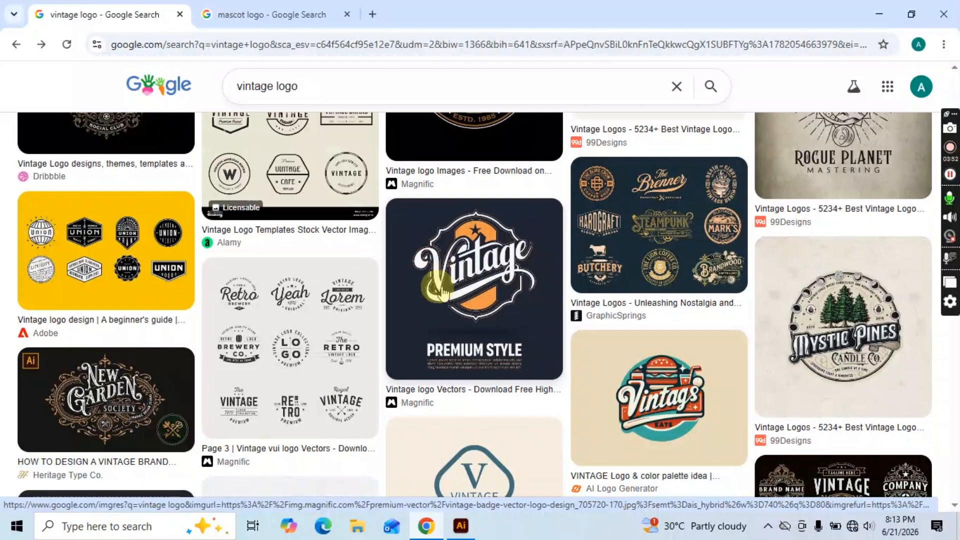
pyautogui.scroll(-2, 435, 295)
pyautogui.scroll(-3, 426, 292)
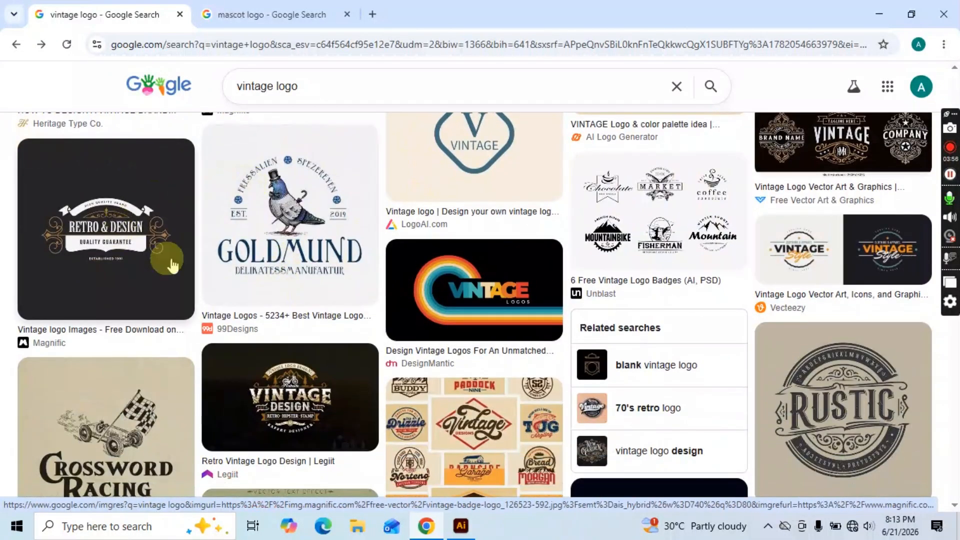
# Step: Switch to Illustrator and draw an unfilled hexagon about 7.8 in wide on the blank artboard with the Polygon tool
pyautogui.click(460, 526)
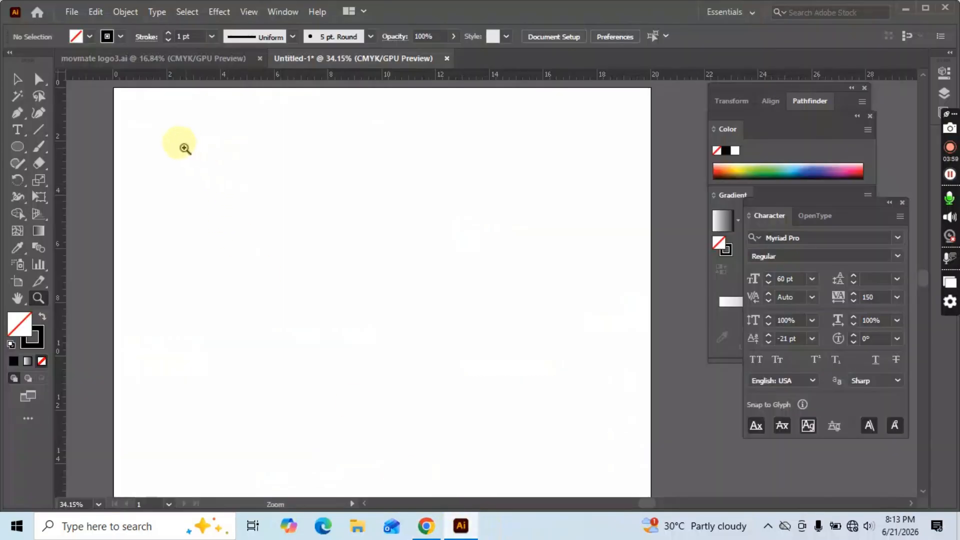
pyautogui.click(18, 146)
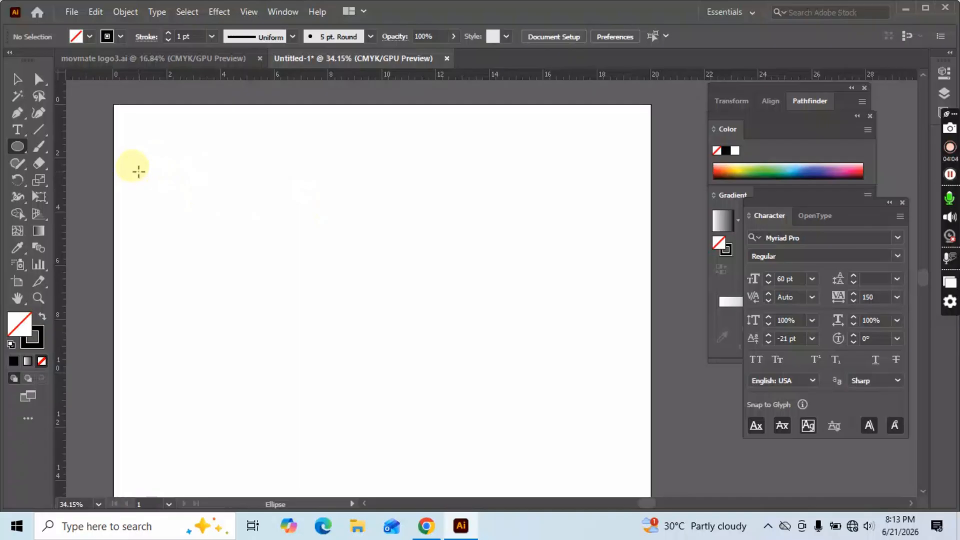
pyautogui.click(18, 147)
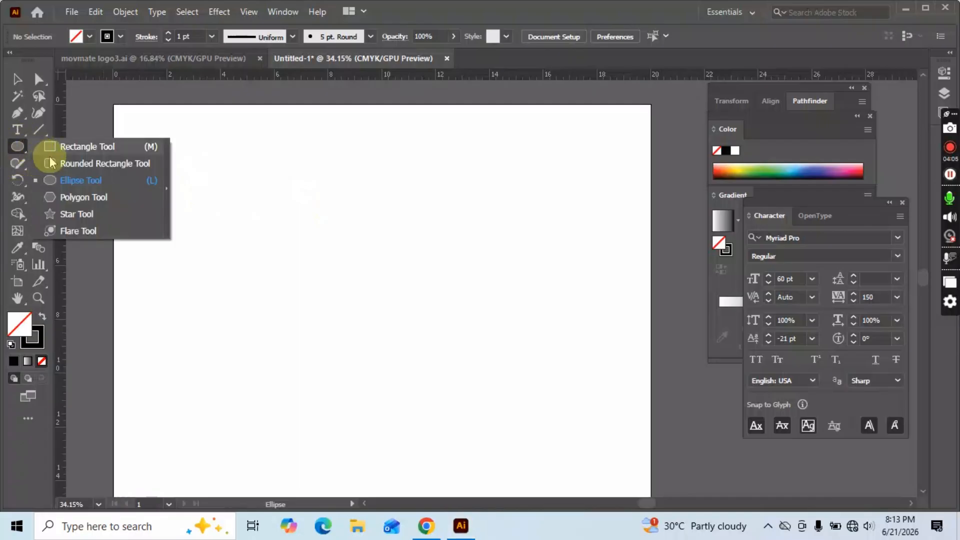
pyautogui.click(75, 197)
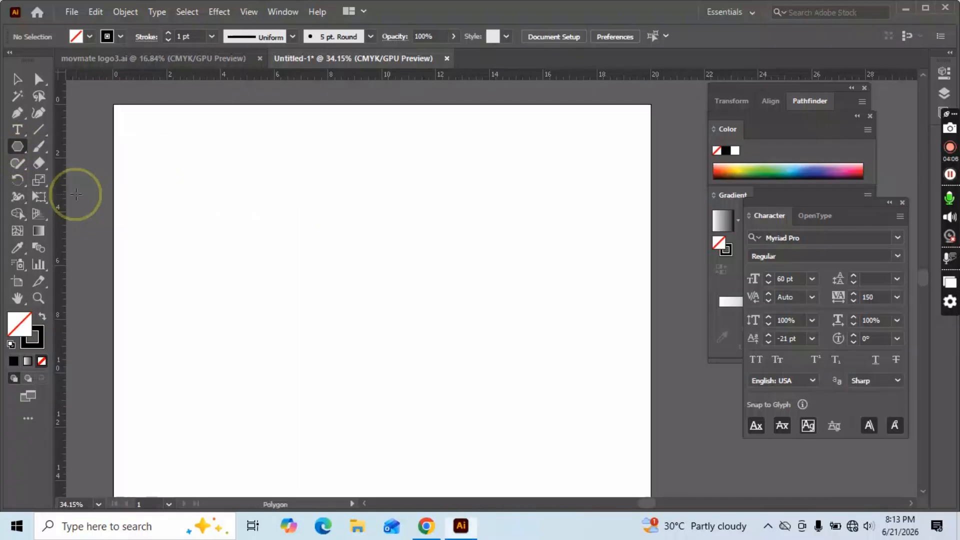
pyautogui.click(239, 176)
pyautogui.click(523, 291)
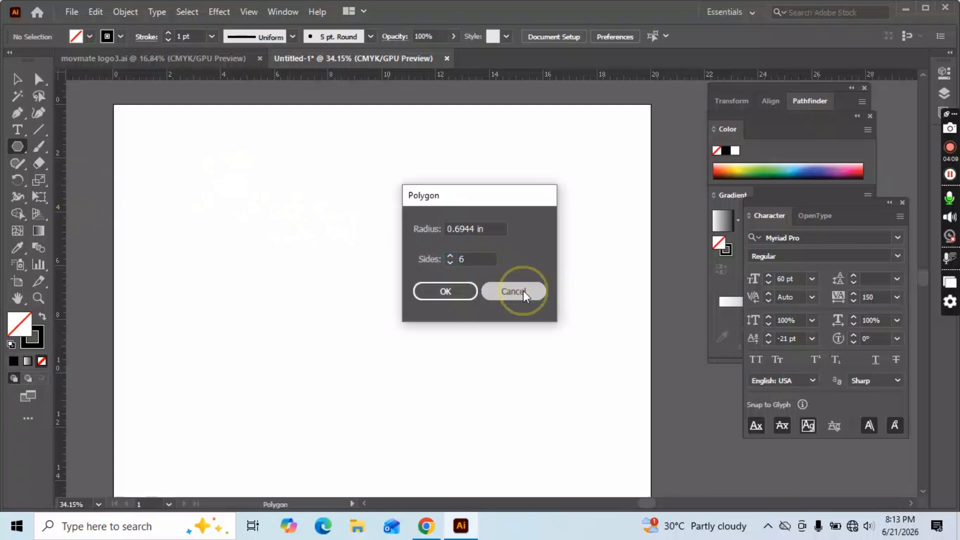
pyautogui.moveTo(285, 210); pyautogui.dragTo(370, 263)
pyautogui.press('v')
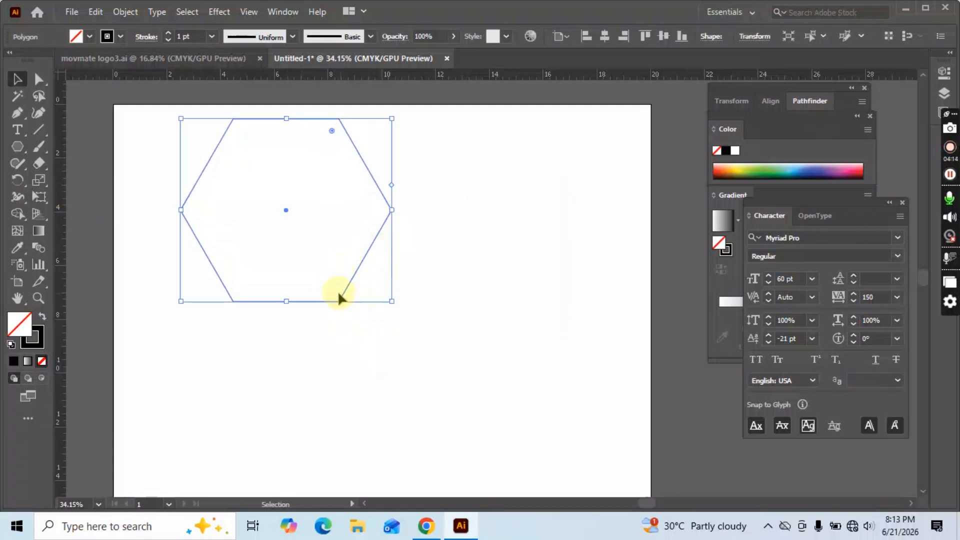
# Step: Move the hexagon to the middle of the artboard and slightly round all its corners
pyautogui.moveTo(340, 300); pyautogui.dragTo(445, 399)
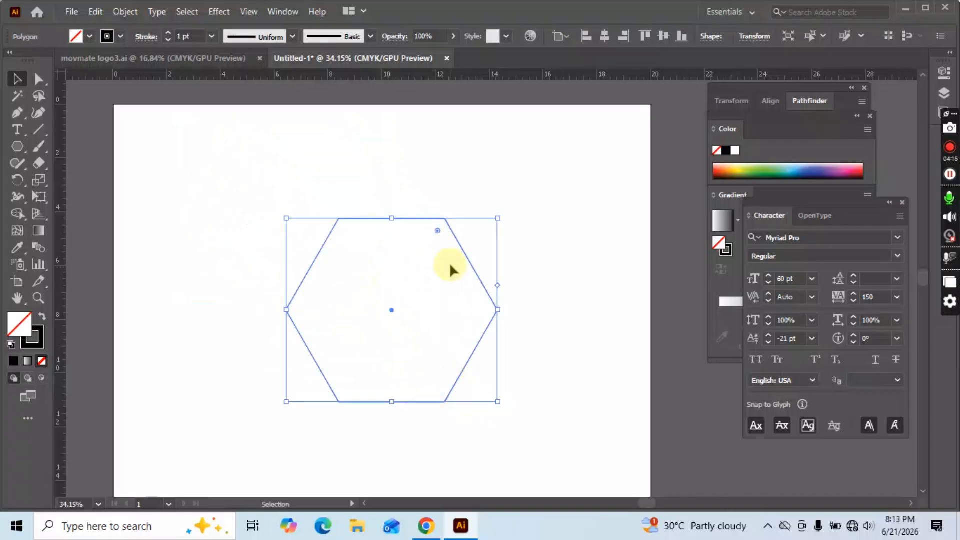
pyautogui.moveTo(436, 231); pyautogui.dragTo(433, 248)
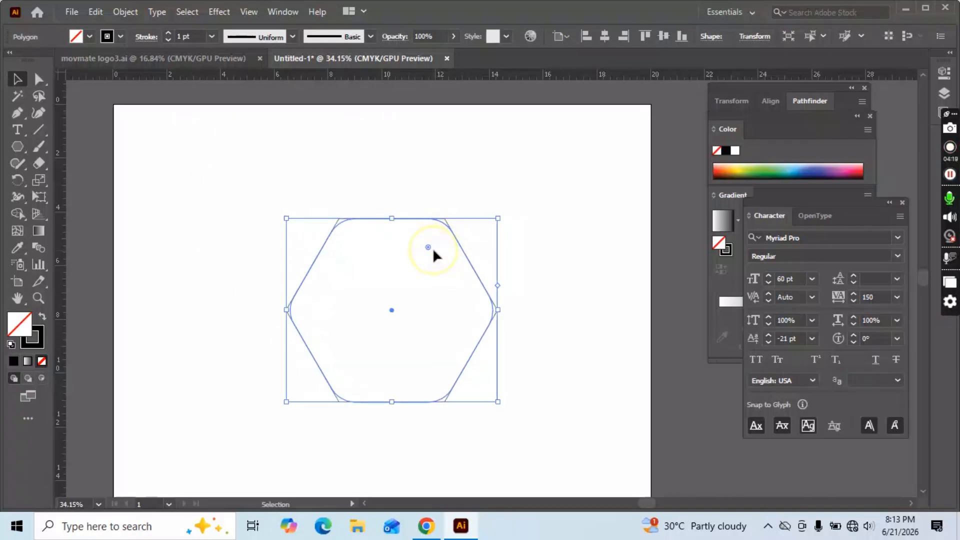
pyautogui.click(536, 216)
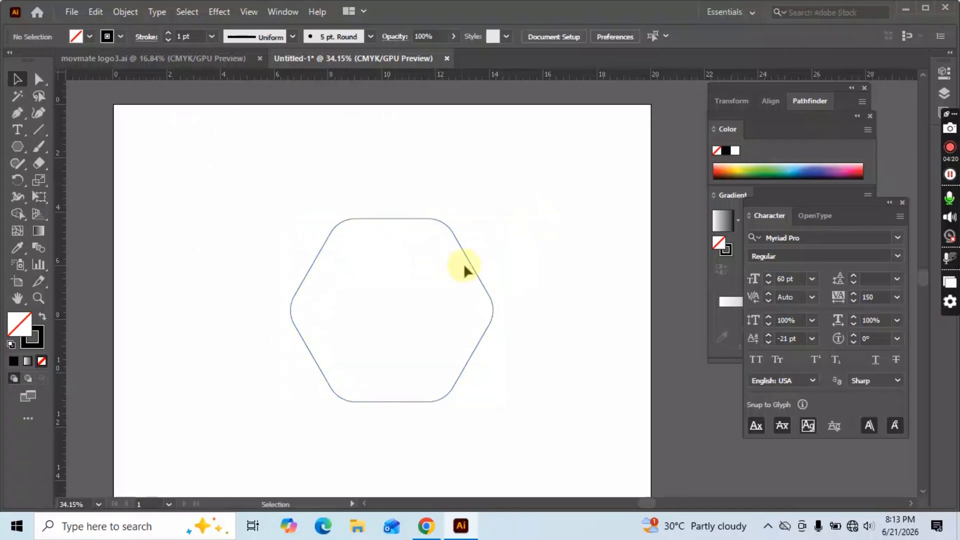
# Step: Try rotating the rounded hexagon slightly clockwise, and undo the rotation
pyautogui.click(453, 235)
pyautogui.moveTo(497, 210); pyautogui.dragTo(527, 286)
pyautogui.click(497, 325)
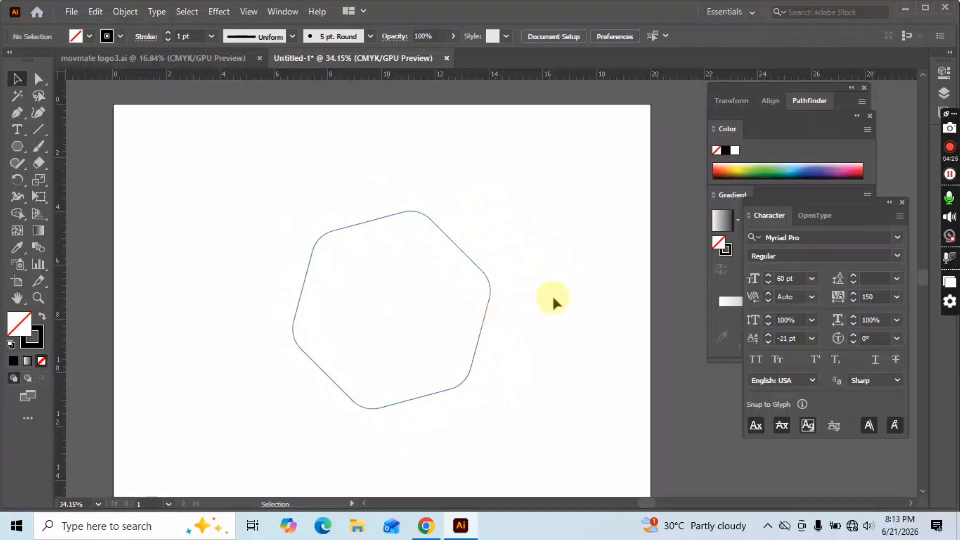
pyautogui.hotkey('ctrl', 'z')
pyautogui.hotkey('ctrl', 'z')
pyautogui.click(566, 259)
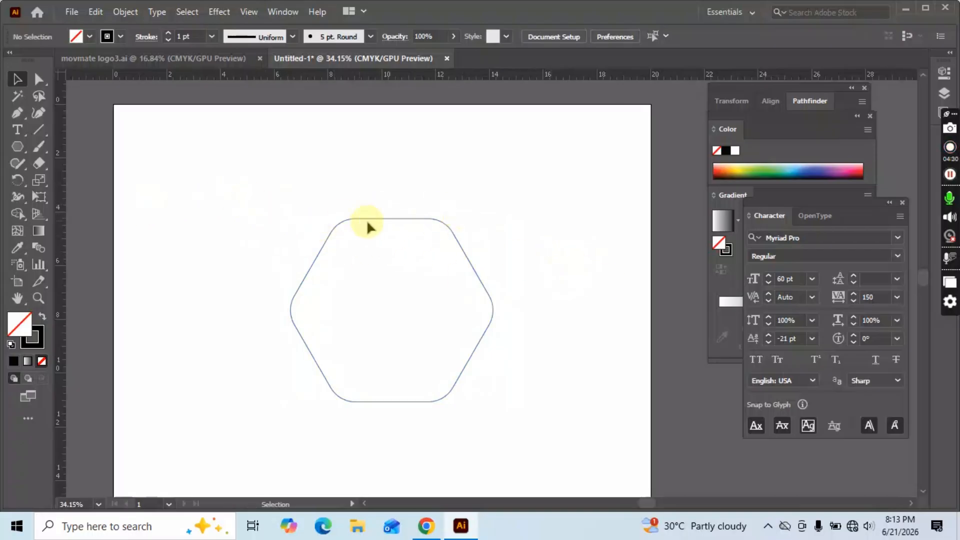
# Step: Duplicate the rounded hexagon in place and scale the copy down slightly from its centre to form an inner outline
pyautogui.click(405, 219)
pyautogui.press('a')
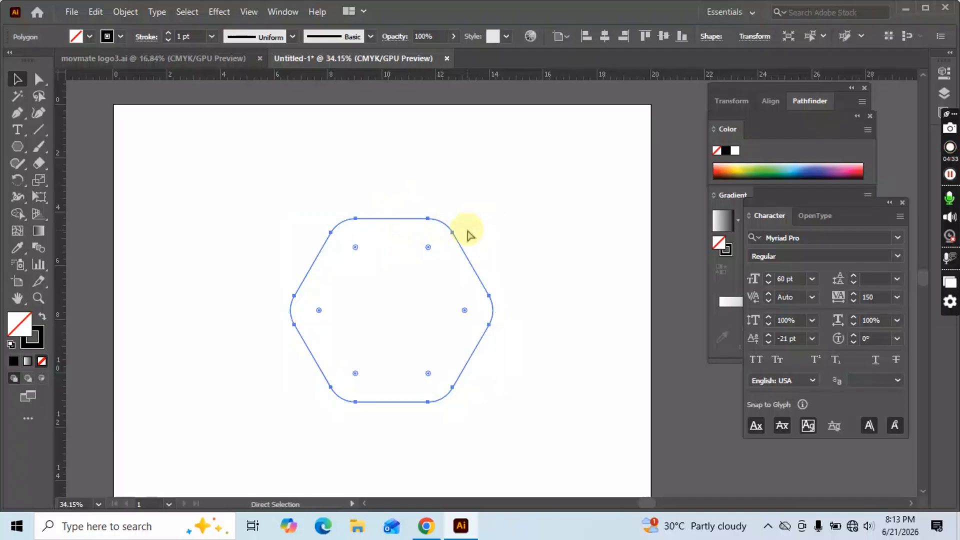
pyautogui.press('v')
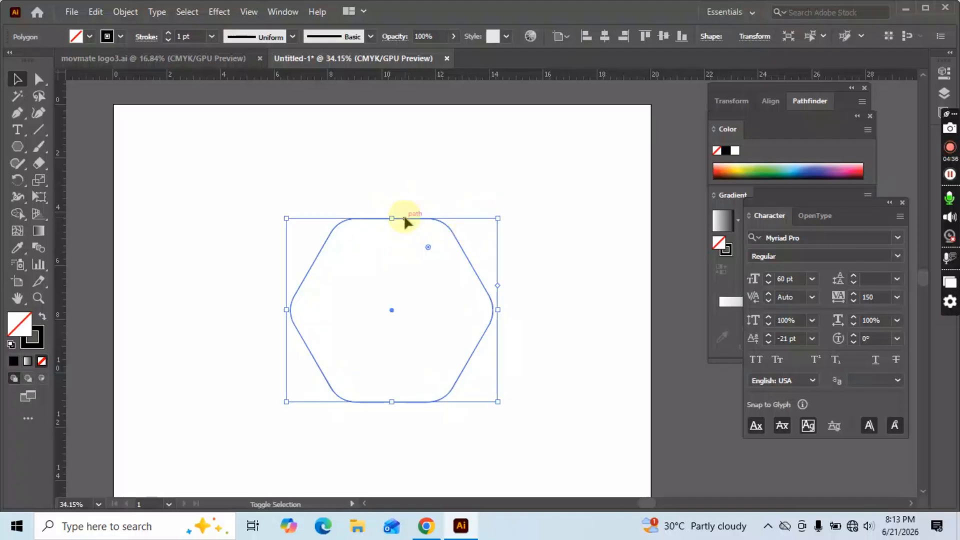
pyautogui.moveTo(391, 218); pyautogui.dragTo(391, 225)
pyautogui.click(523, 254)
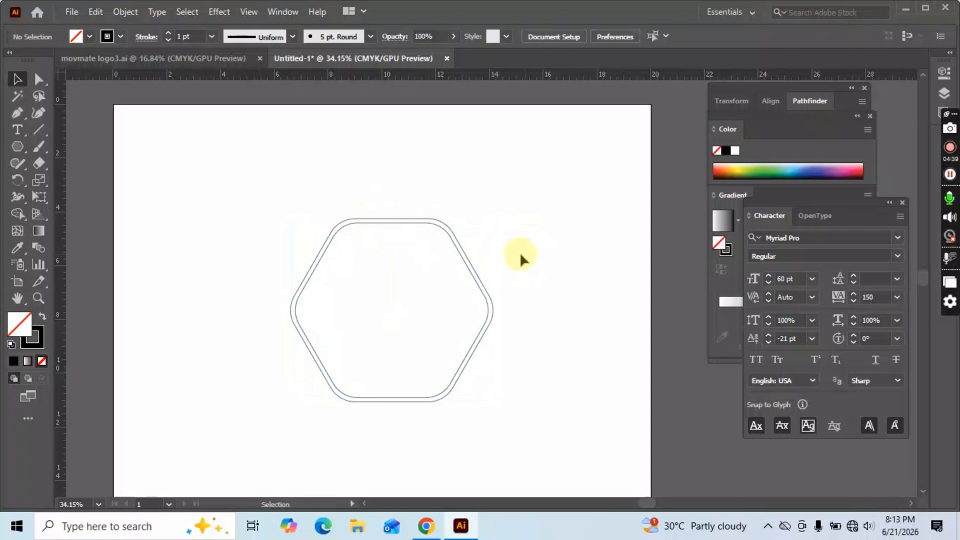
# Step: Try to make a third outline by scaling the inner hexagon further inward from its centre
pyautogui.click(425, 225)
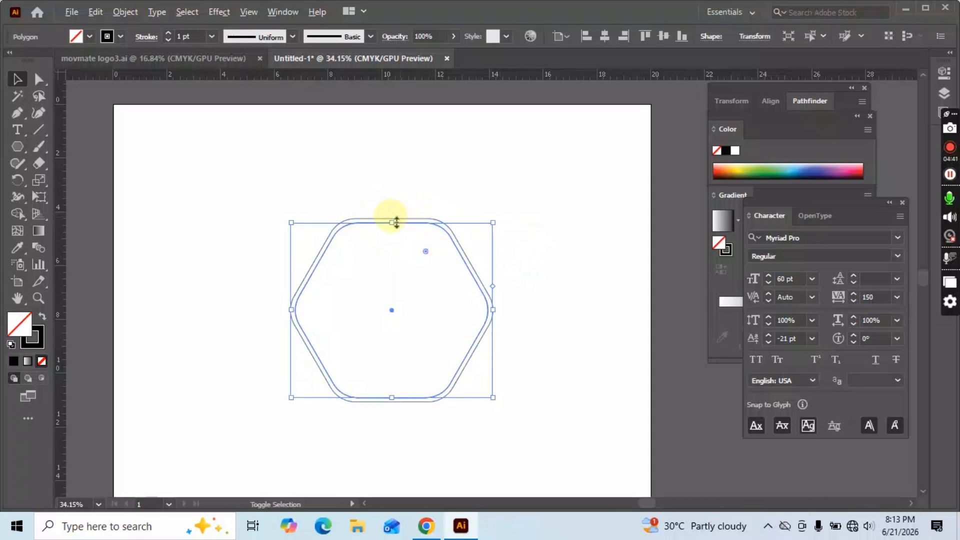
pyautogui.press('a')
pyautogui.press('v')
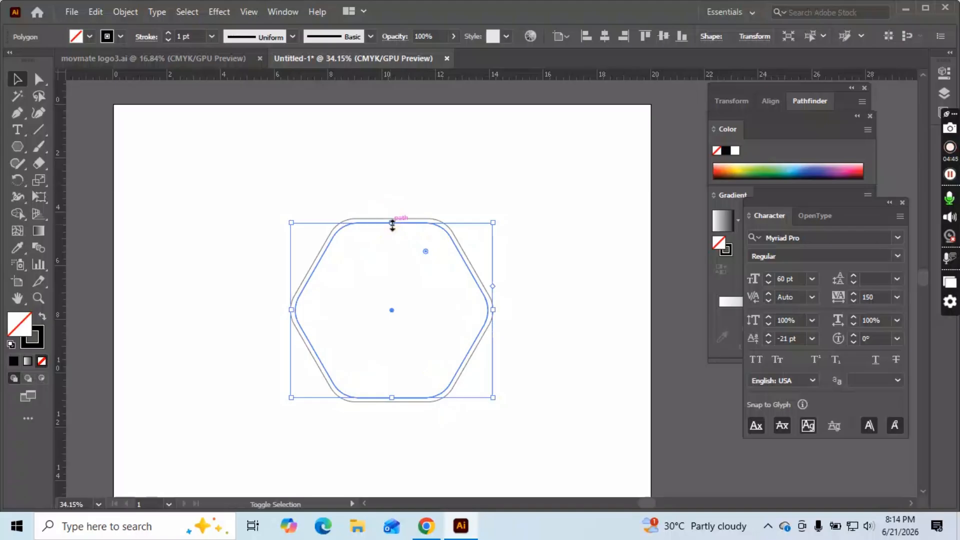
pyautogui.moveTo(392, 223); pyautogui.dragTo(393, 228)
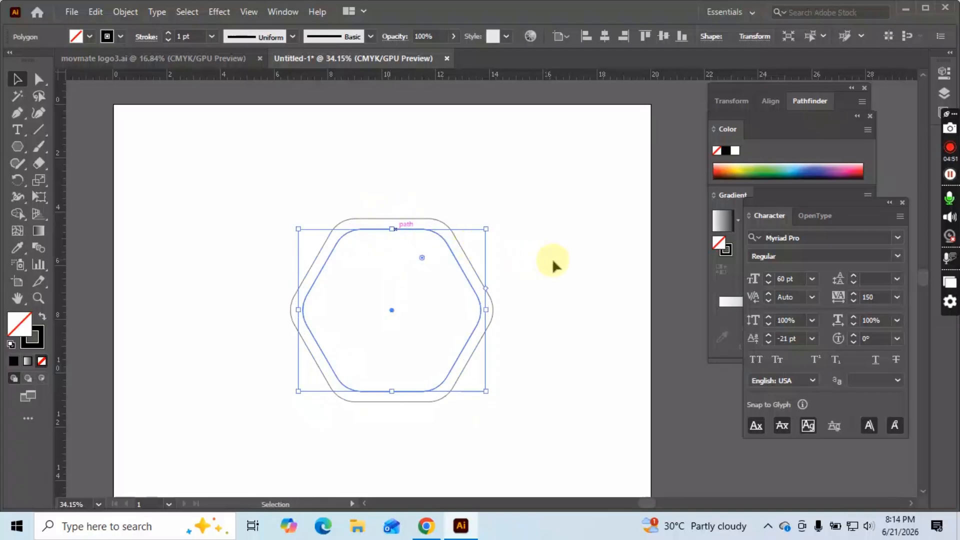
# Step: Duplicate the inner hexagon in place and scale the copy down from its centre to form a third, evenly spaced outline
pyautogui.press('a')
pyautogui.hotkey('ctrl', 'c')
pyautogui.hotkey('ctrl', 'f')
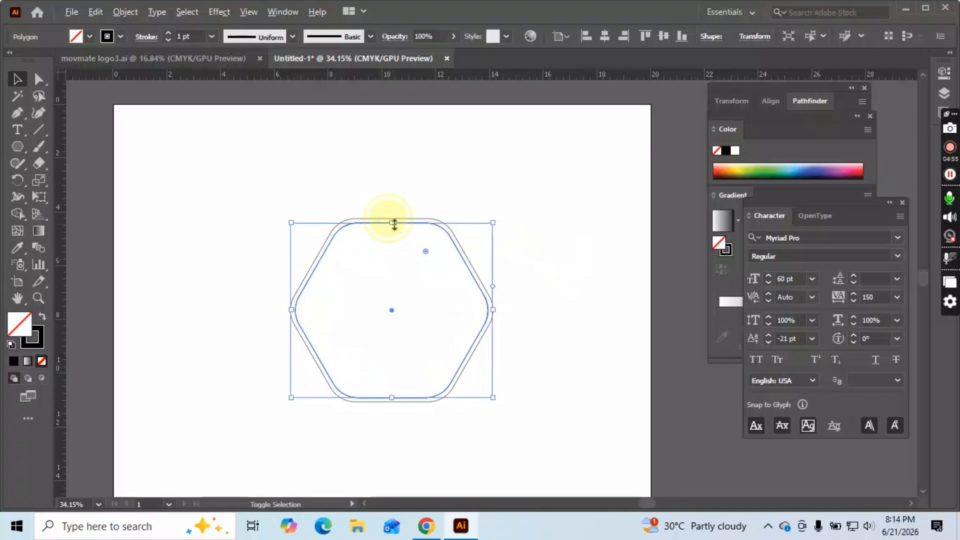
pyautogui.moveTo(391, 223); pyautogui.dragTo(392, 228)
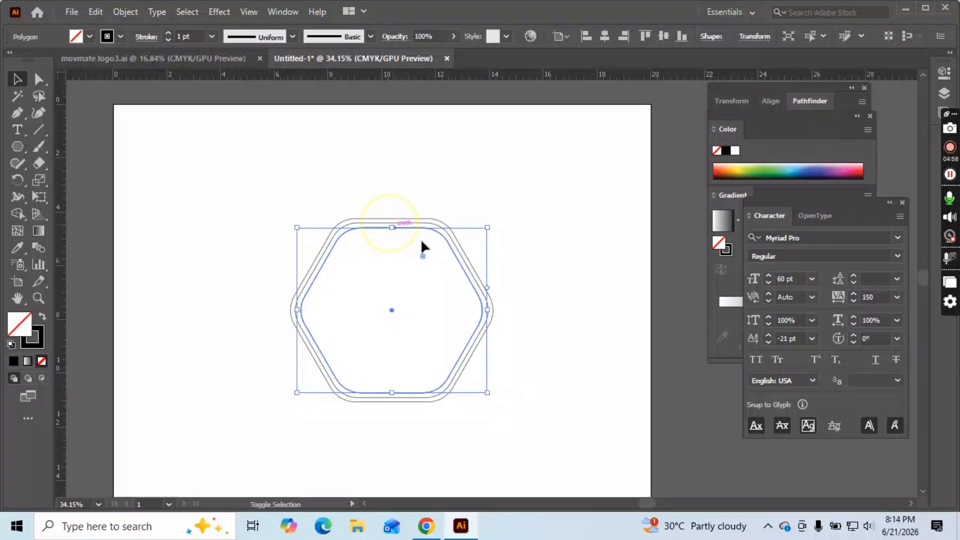
pyautogui.click(568, 268)
pyautogui.scroll(1, 500, 280)
pyautogui.scroll(-1, 495, 285)
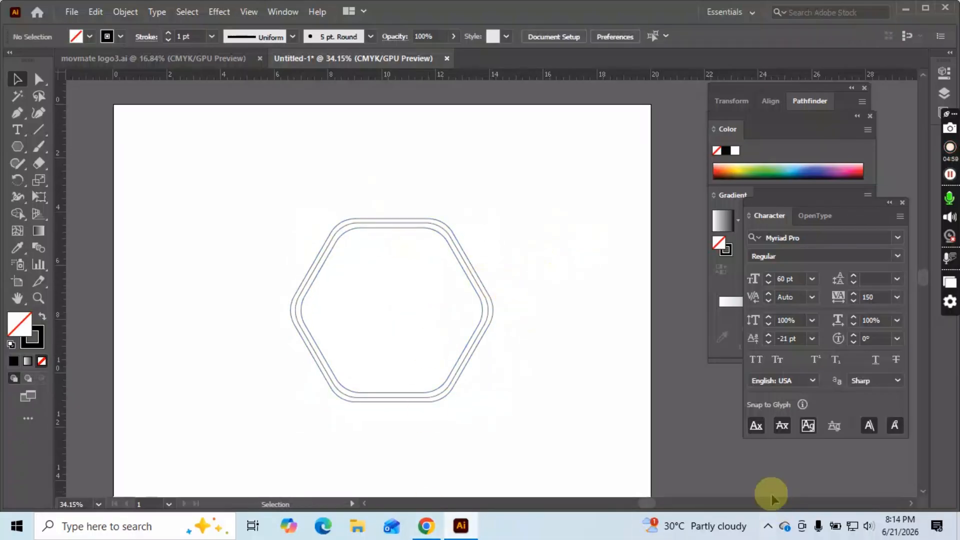
# Step: Give the middle hexagon a dashed stroke with a 15 pt dash and a corner limit of 20
pyautogui.click(490, 310)
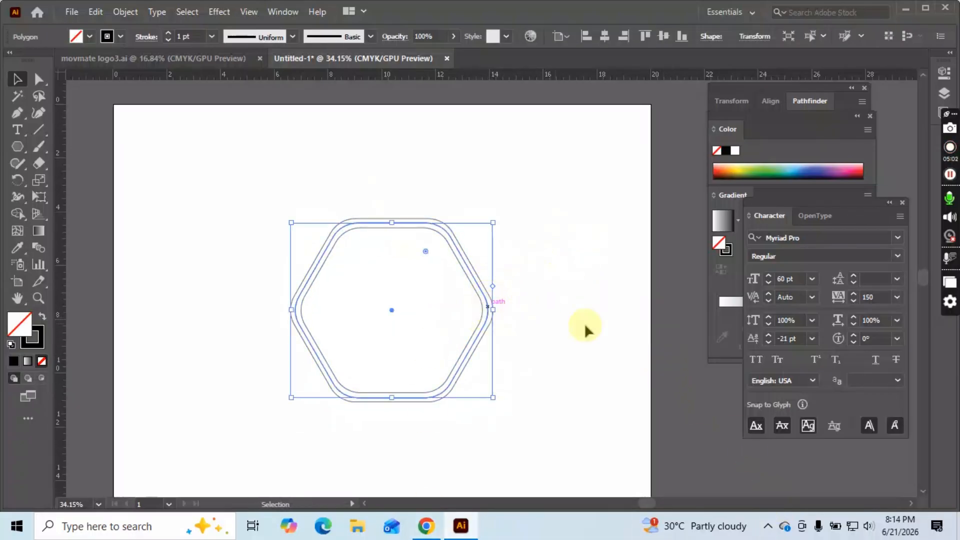
pyautogui.click(141, 38)
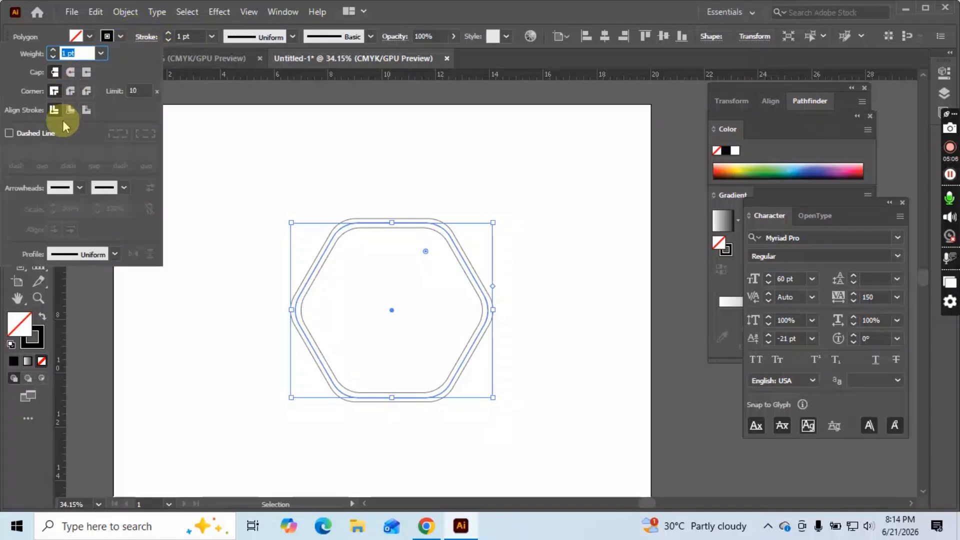
pyautogui.click(14, 136)
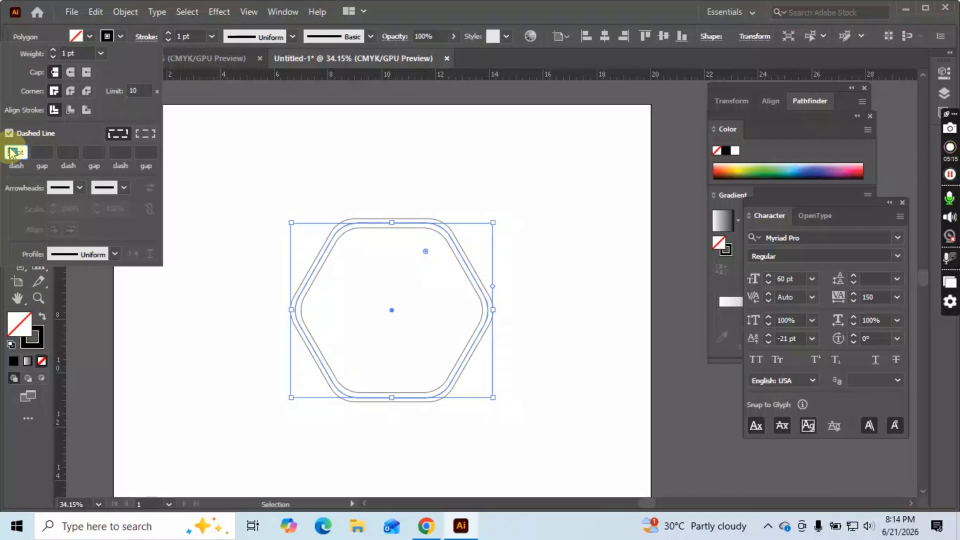
pyautogui.write('1')
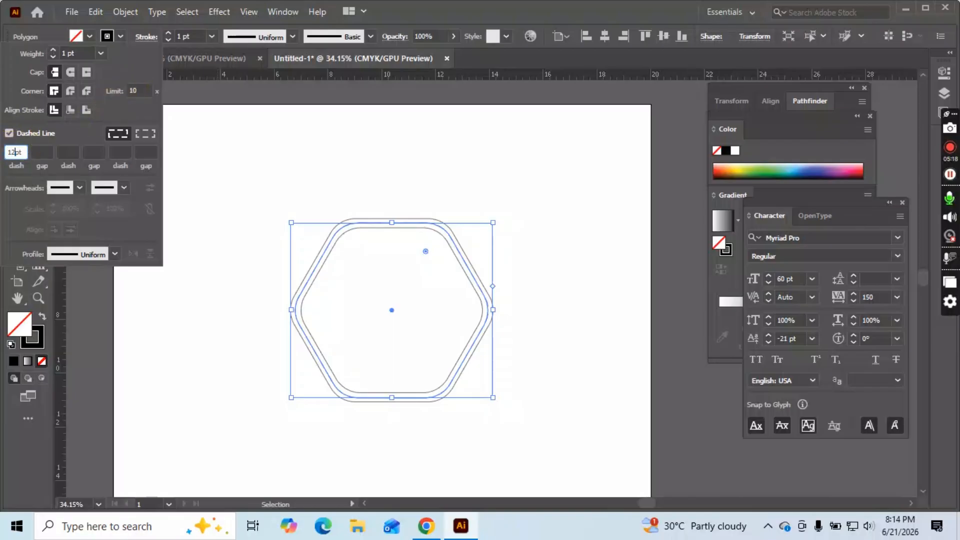
pyautogui.write('2')
pyautogui.press('BackSpace')
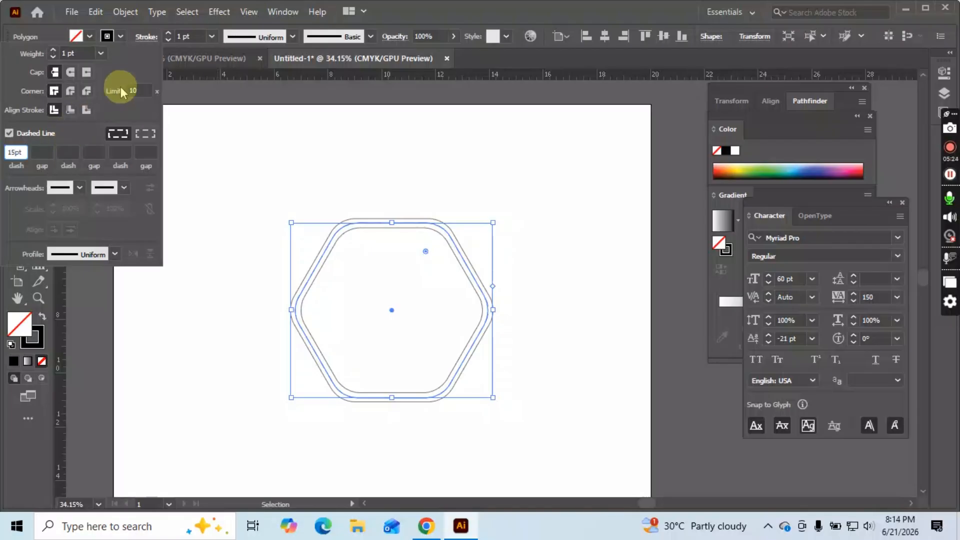
pyautogui.click(133, 90)
pyautogui.write('15')
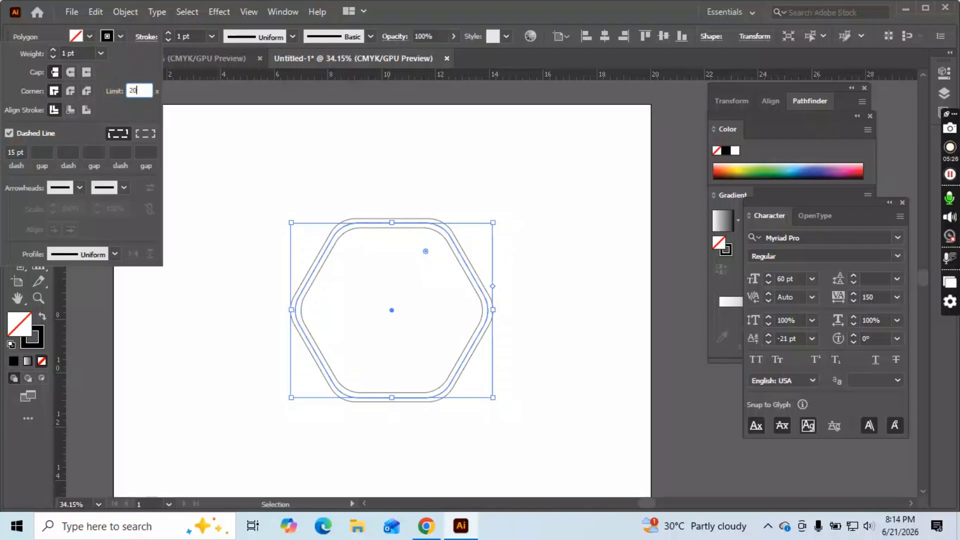
pyautogui.press('Return')
pyautogui.click(510, 183)
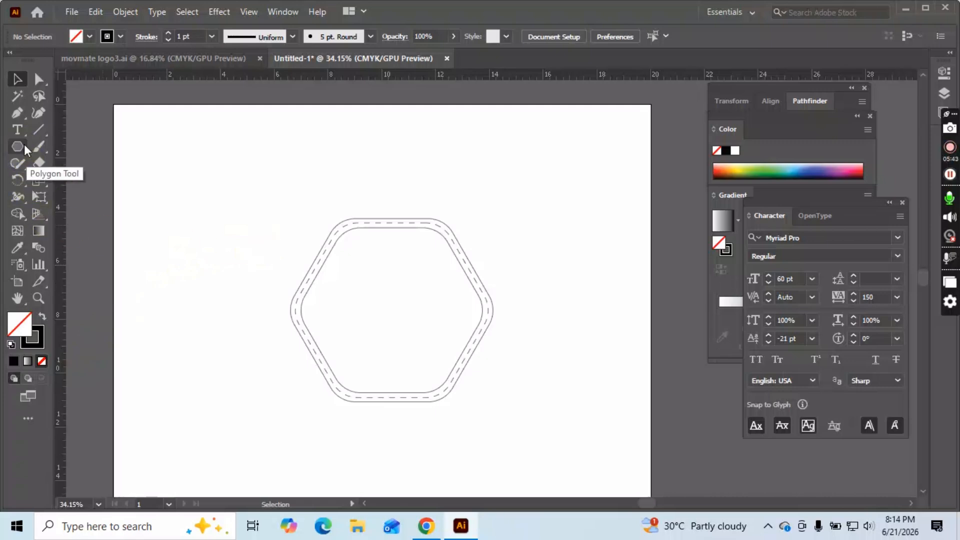
# Step: Draw a circle with the Ellipse tool, place it inside the innermost hexagon and shrink it to about 5.6 in wide
pyautogui.click(9, 144)
pyautogui.moveTo(8, 143); pyautogui.dragTo(88, 184)
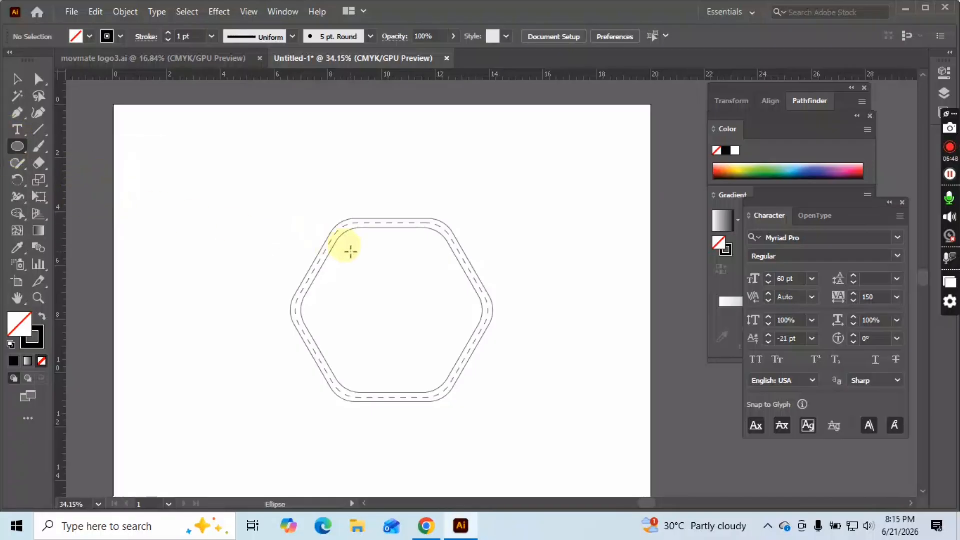
pyautogui.moveTo(337, 245); pyautogui.dragTo(500, 365)
pyautogui.press('v')
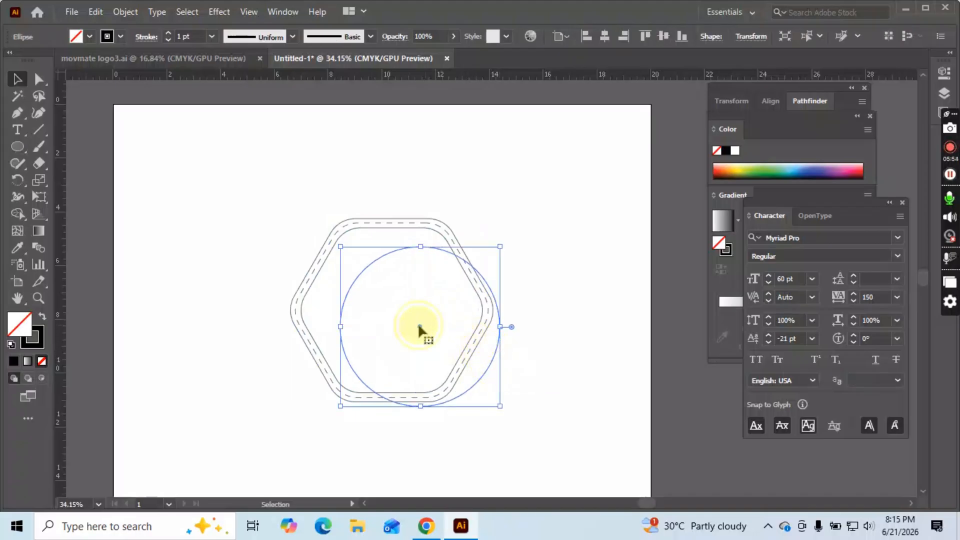
pyautogui.moveTo(418, 324); pyautogui.dragTo(393, 310)
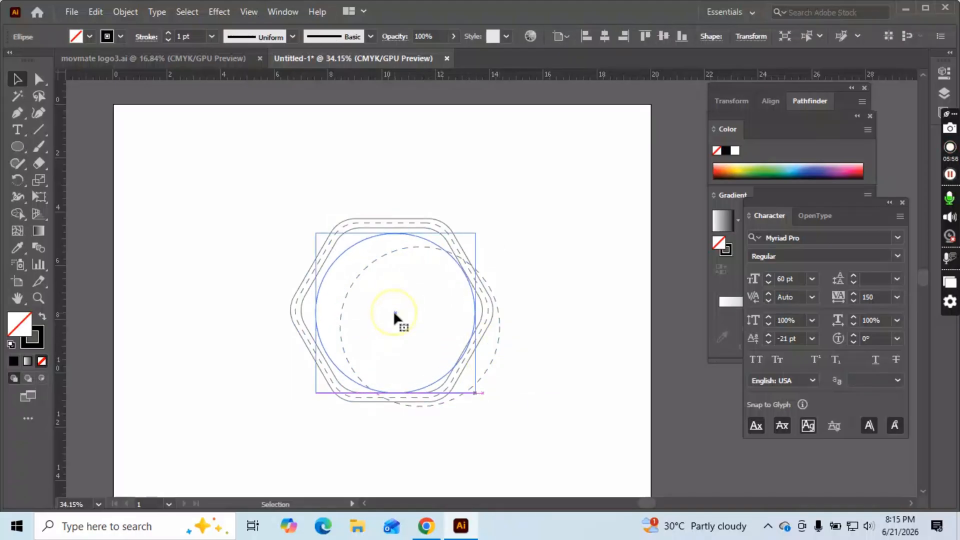
pyautogui.moveTo(475, 234); pyautogui.dragTo(425, 241)
pyautogui.click(544, 245)
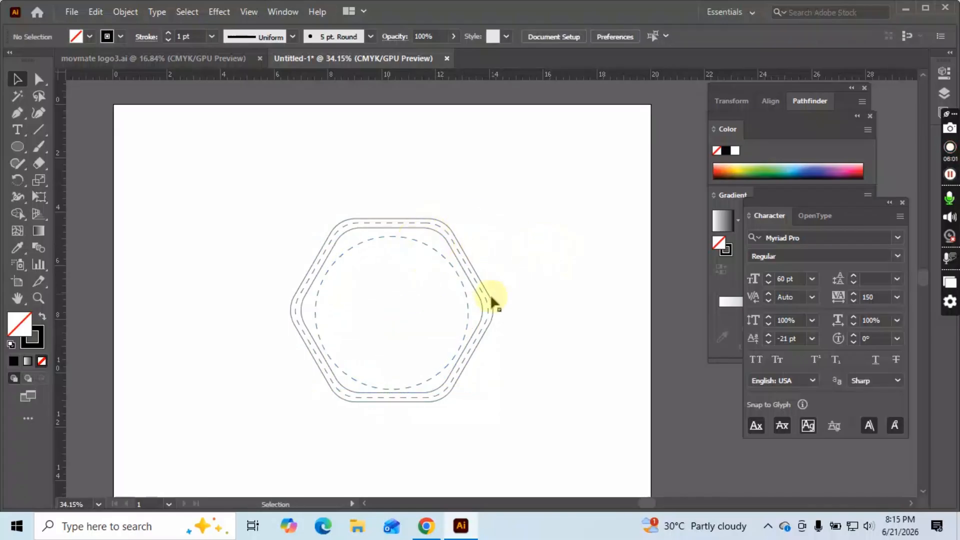
# Step: Align the circle to the innermost hexagon's centre horizontally and vertically, using the hexagon as the key object
pyautogui.click(469, 313)
pyautogui.keyDown('shift'); pyautogui.click(481, 311); pyautogui.keyUp('shift')
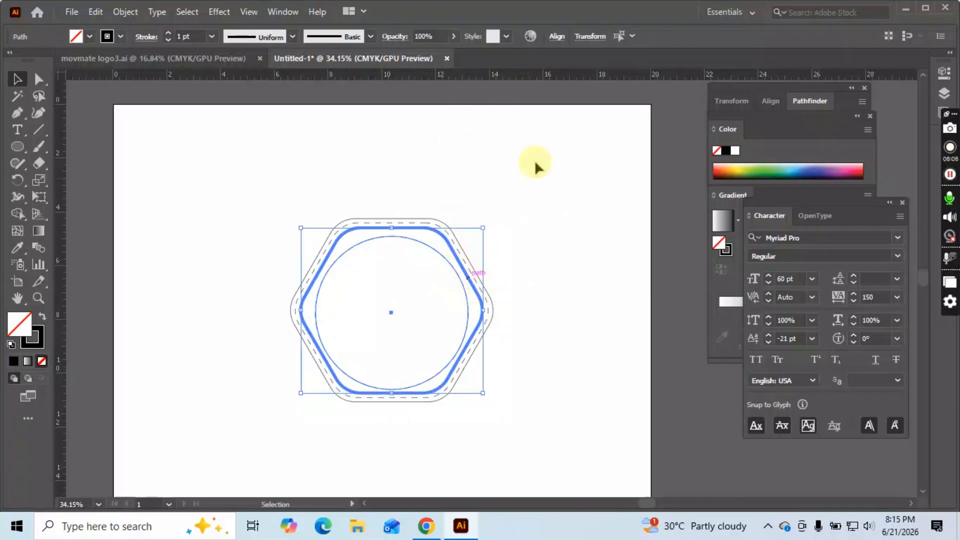
pyautogui.click(557, 37)
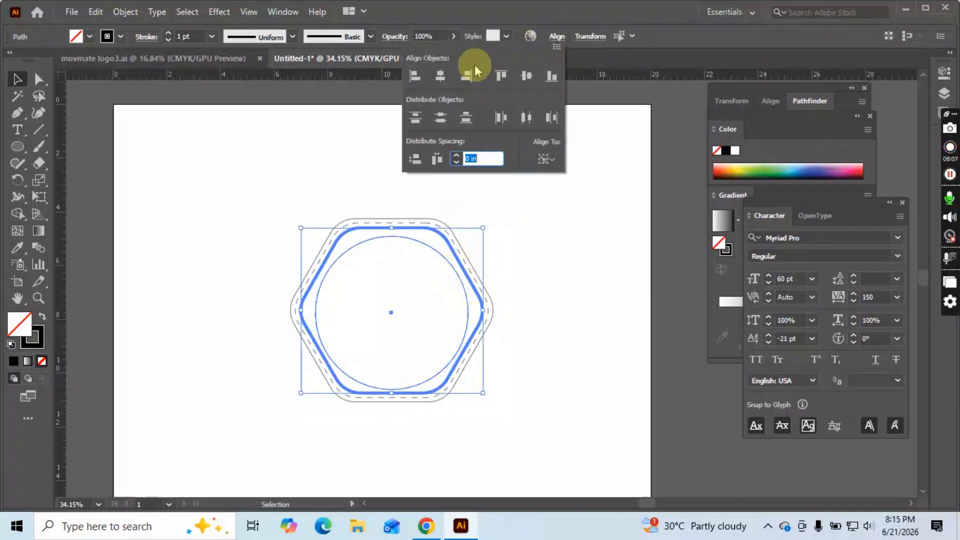
pyautogui.click(442, 78)
pyautogui.click(520, 76)
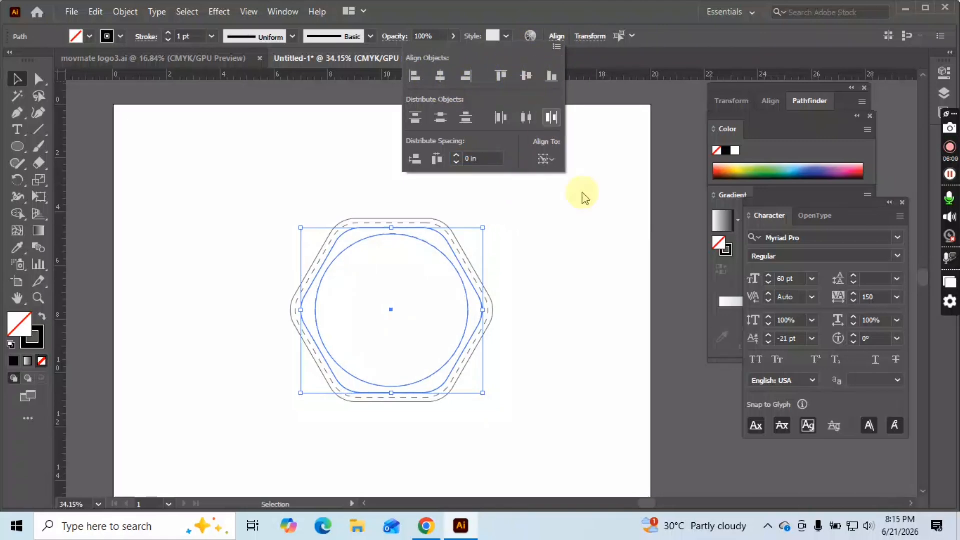
pyautogui.click(521, 232)
pyautogui.click(450, 254)
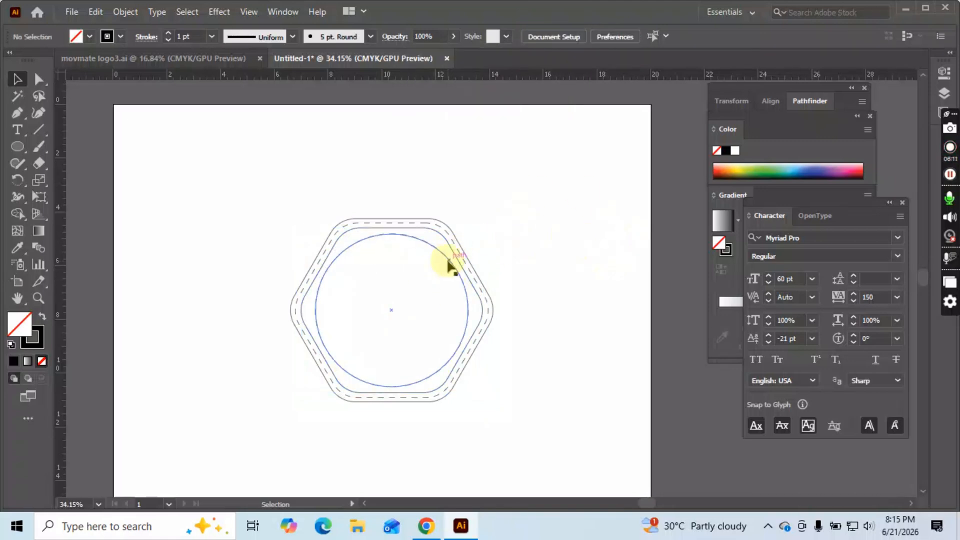
# Step: Turn off the dashed line on the stroke of the circle inside the innermost hexagon
pyautogui.click(147, 37)
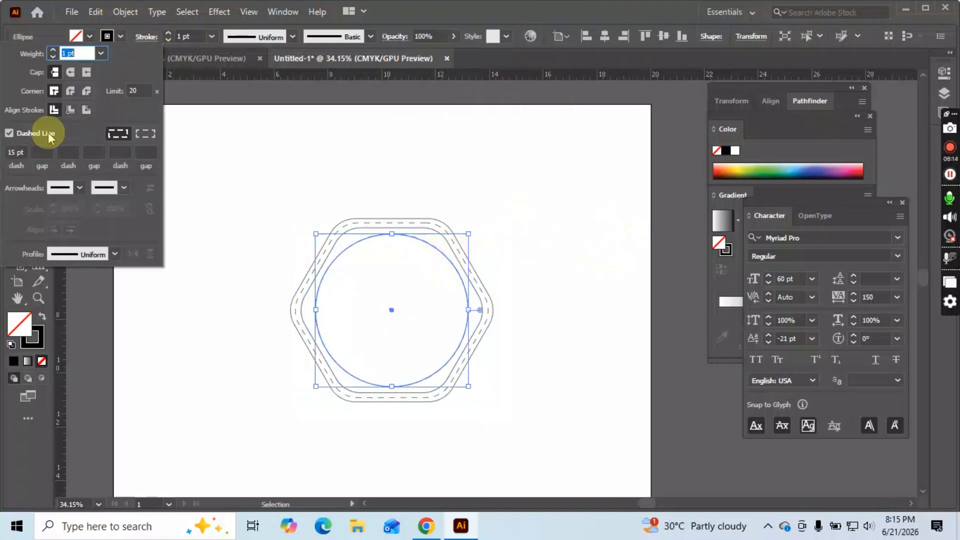
pyautogui.click(487, 167)
pyautogui.scroll(2, 490, 192)
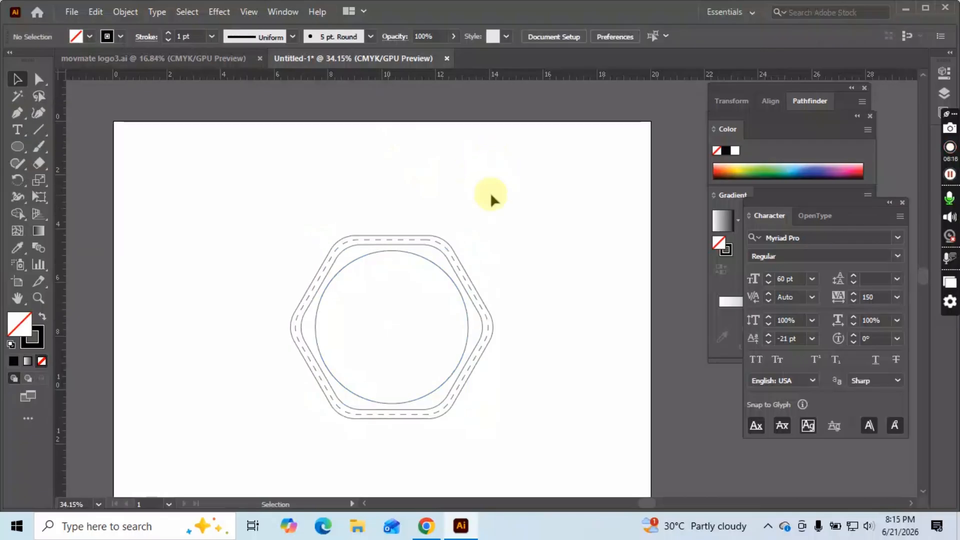
# Step: Place the text "FOOD RESTURENT" along the circle's outline with the Type on a Path tool
pyautogui.click(423, 297)
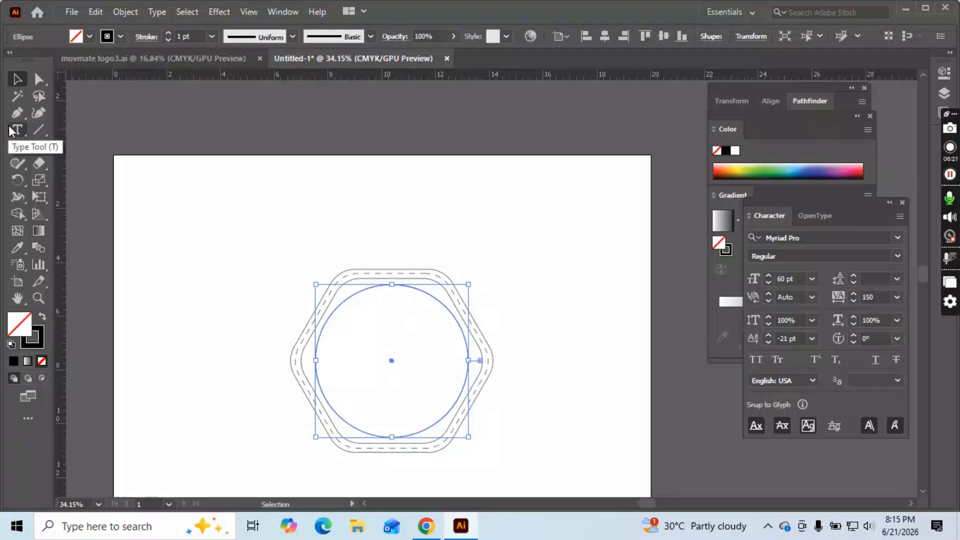
pyautogui.moveTo(10, 131); pyautogui.dragTo(130, 170)
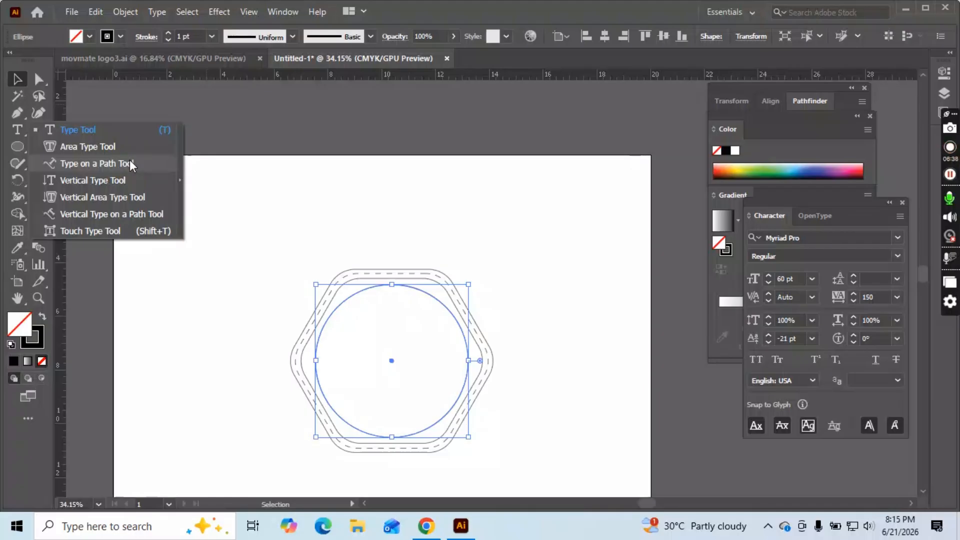
pyautogui.click(131, 165)
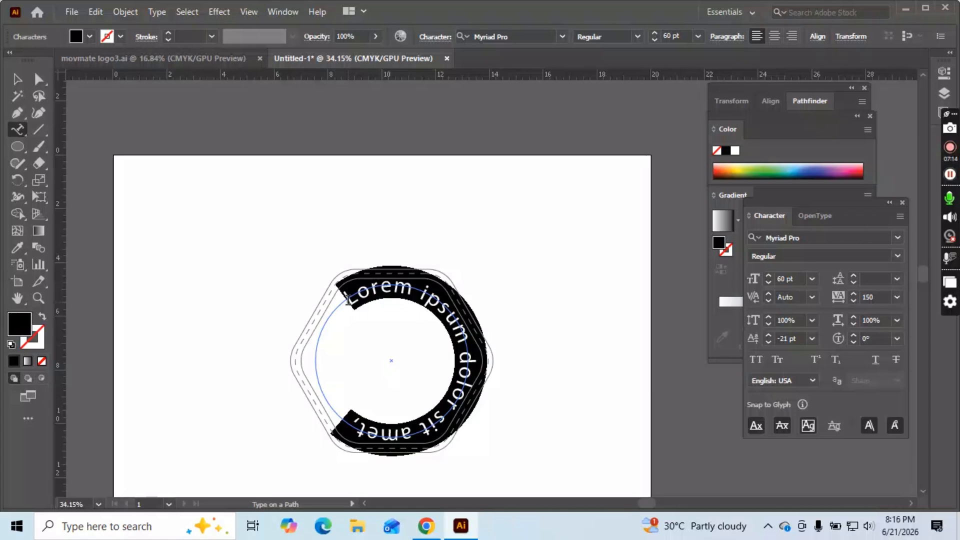
pyautogui.write('FOOD')
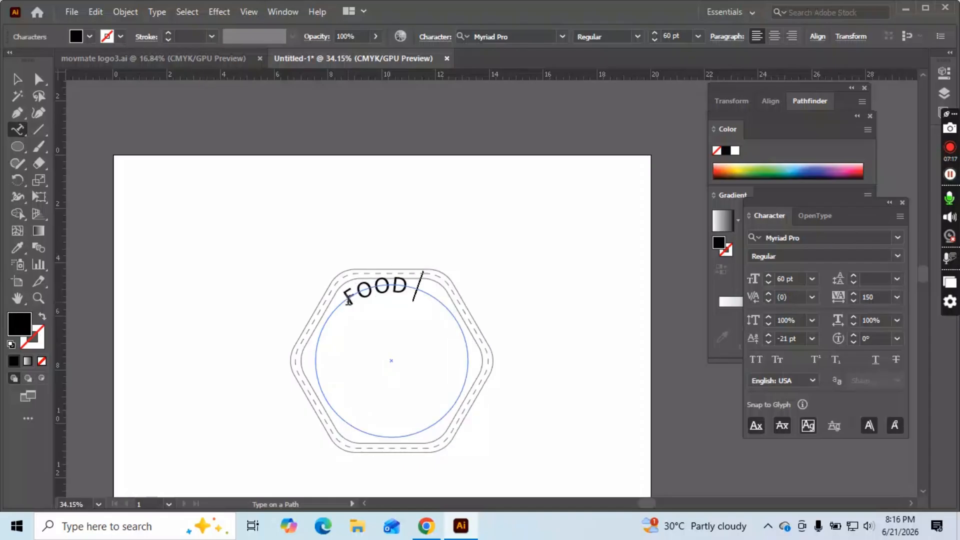
pyautogui.write(' R')
pyautogui.press('BackSpace')
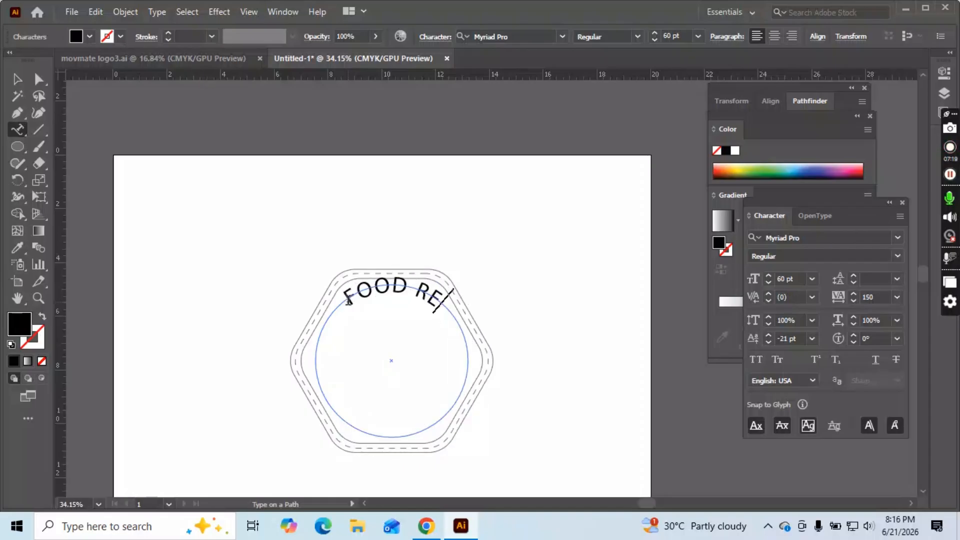
pyautogui.write('STUR')
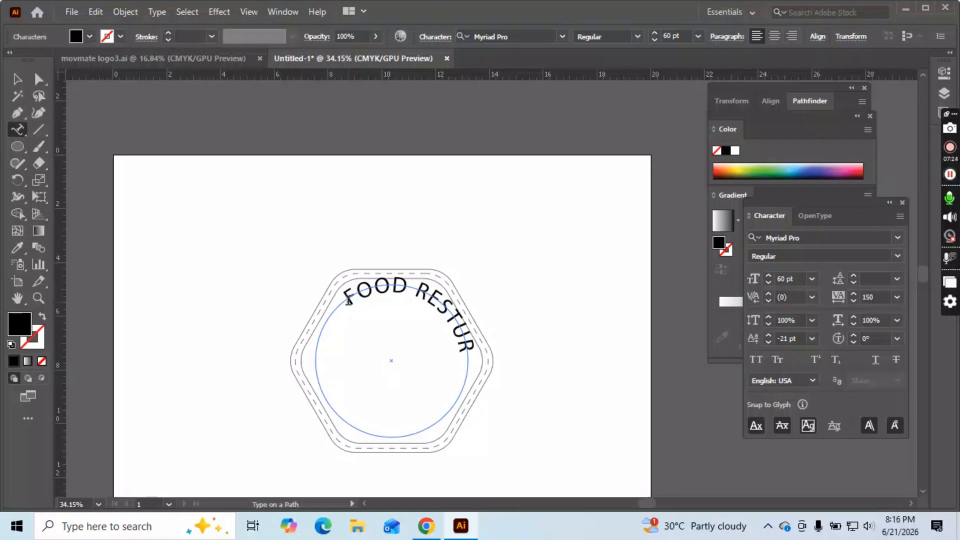
pyautogui.write('EN')
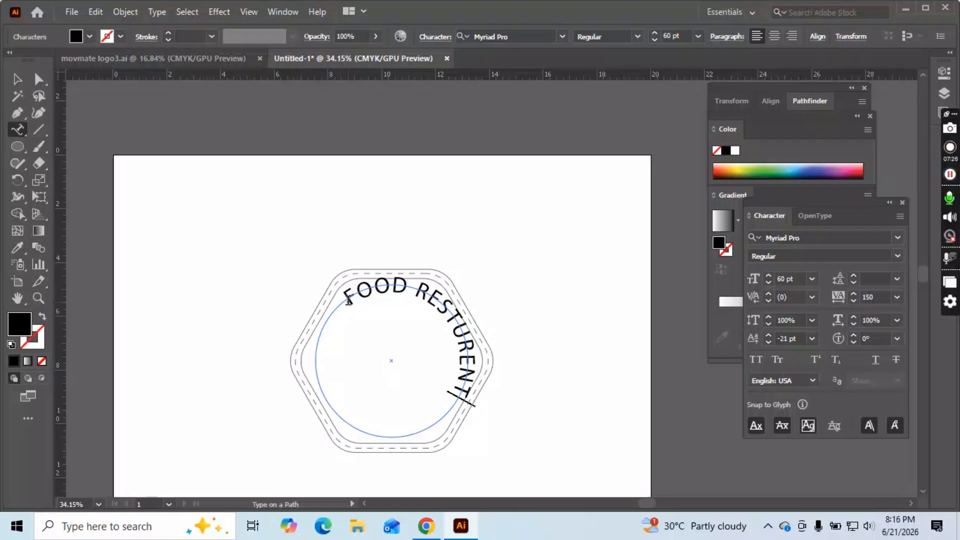
pyautogui.write('T')
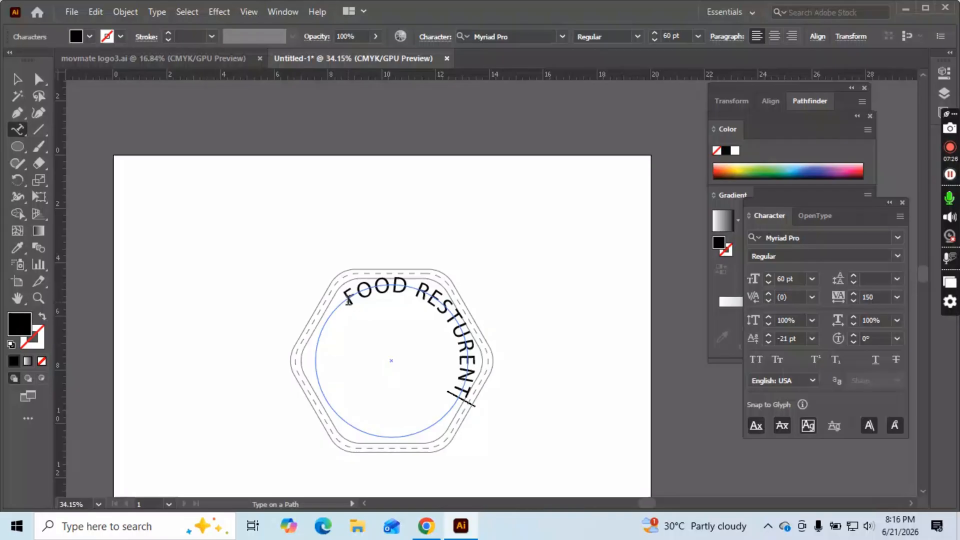
pyautogui.click(25, 82)
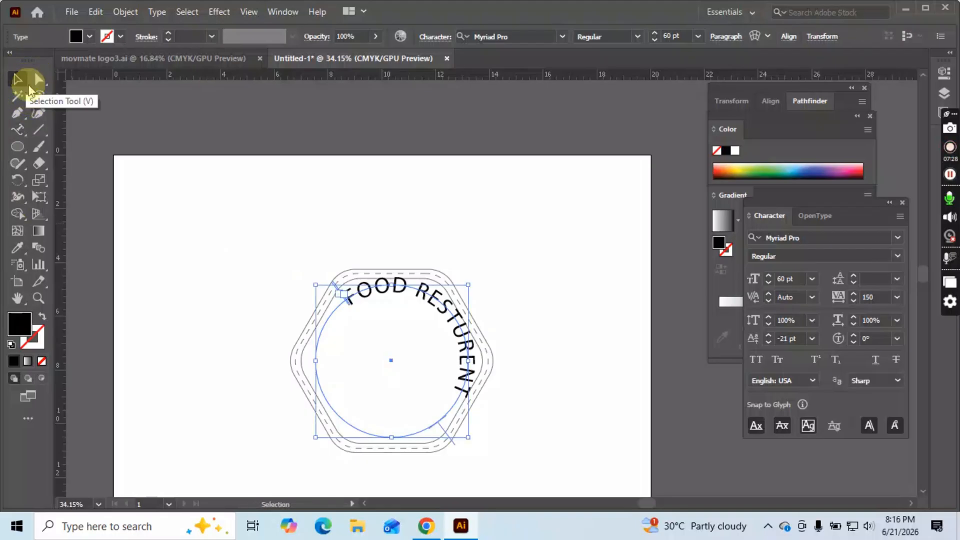
# Step: Set the curved text's font size to 40 pt
pyautogui.doubleClick(784, 278)
pyautogui.write('4')
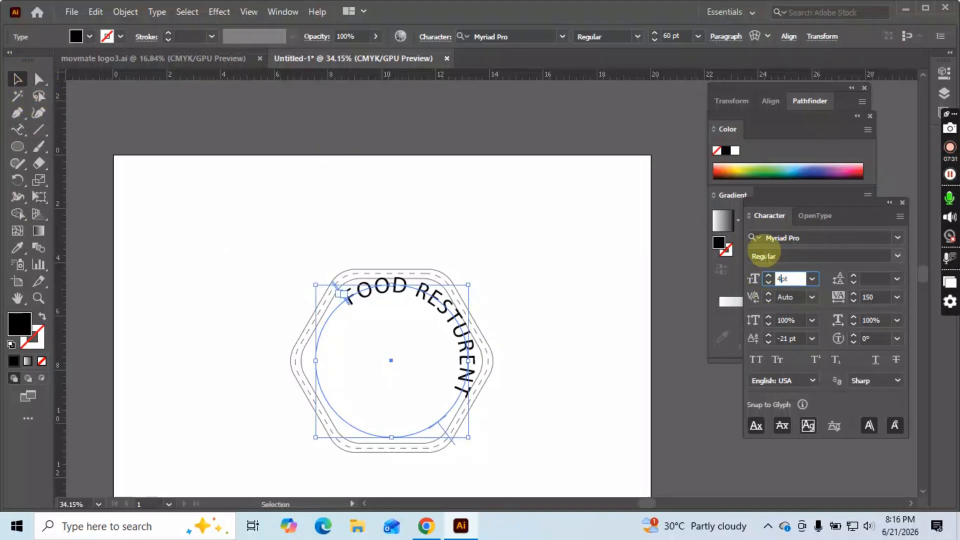
pyautogui.write('0')
pyautogui.press('Return')
pyautogui.click(397, 310)
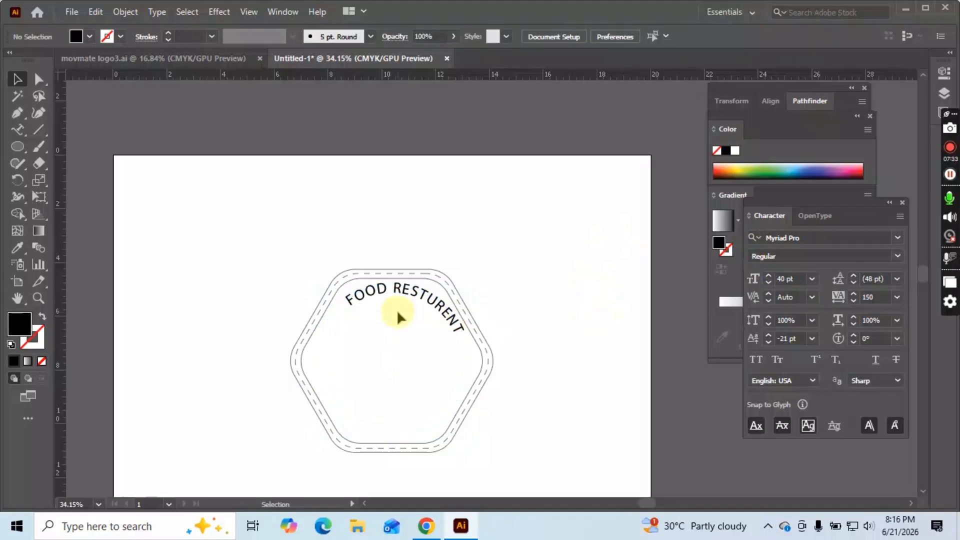
# Step: Bring the curved text's start and end brackets to the ends of the lettering and centre it on the circle's top
pyautogui.click(406, 294)
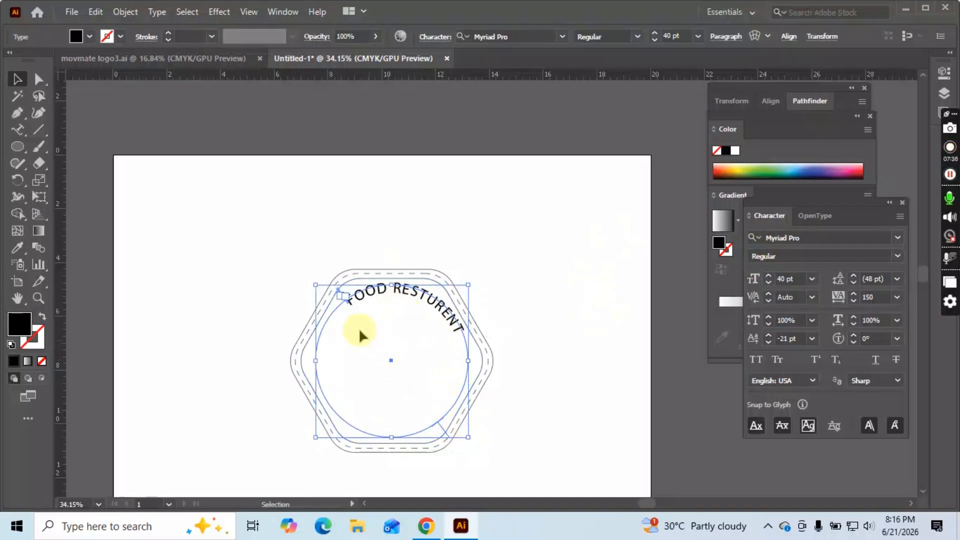
pyautogui.press('z')
pyautogui.moveTo(354, 322); pyautogui.dragTo(449, 338)
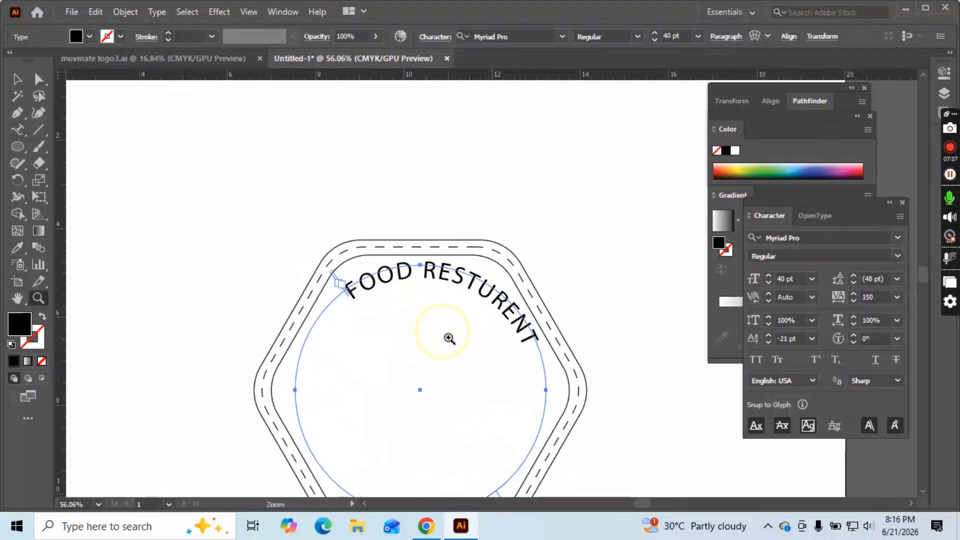
pyautogui.press('v')
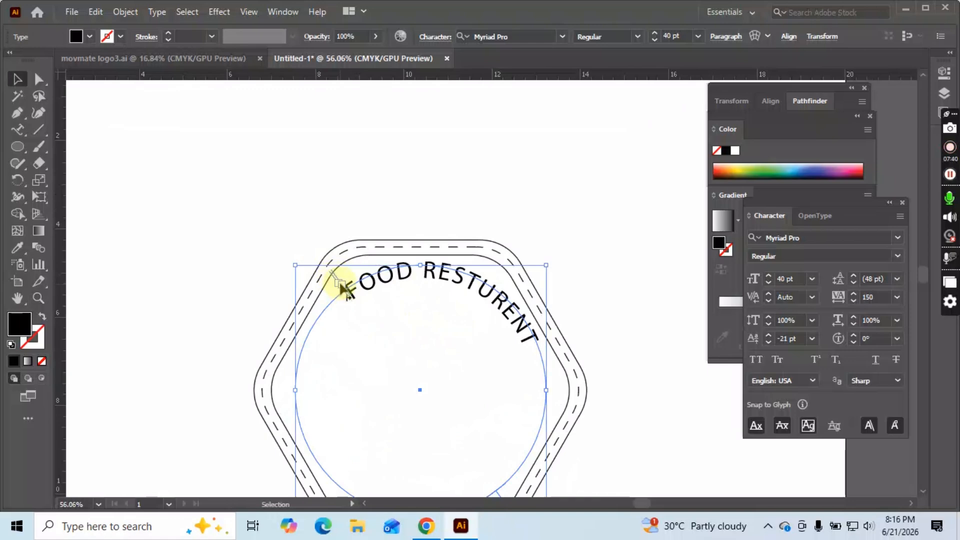
pyautogui.moveTo(332, 280); pyautogui.dragTo(338, 420)
pyautogui.moveTo(468, 451); pyautogui.dragTo(531, 345)
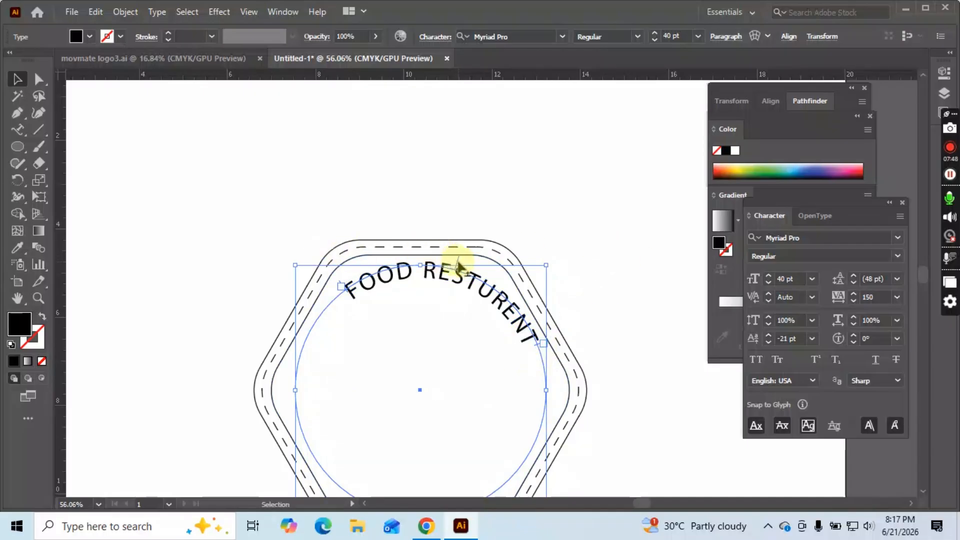
pyautogui.moveTo(356, 293); pyautogui.dragTo(412, 276)
pyautogui.moveTo(458, 260); pyautogui.dragTo(424, 265)
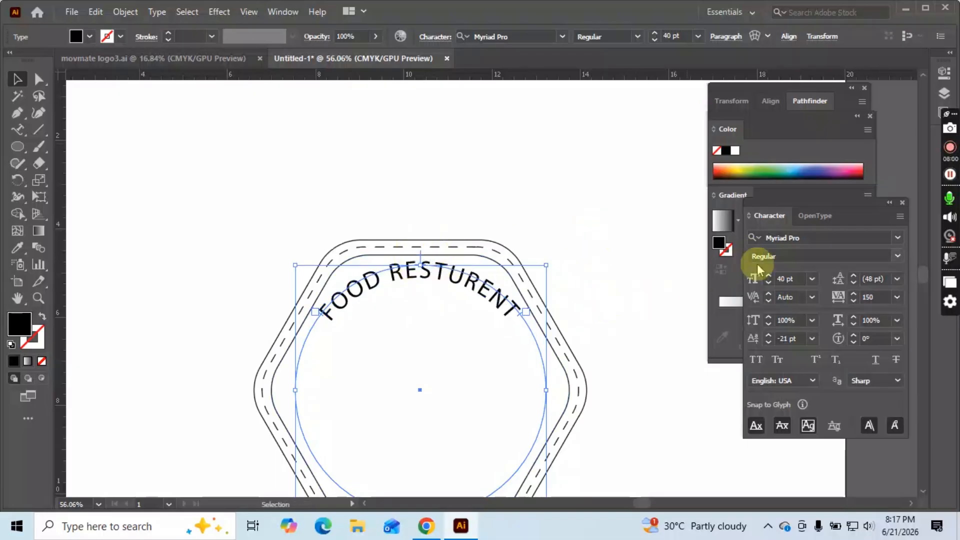
# Step: Set the curved text's font size to 50 pt and extend its end bracket along the circle to fit both words
pyautogui.doubleClick(777, 279)
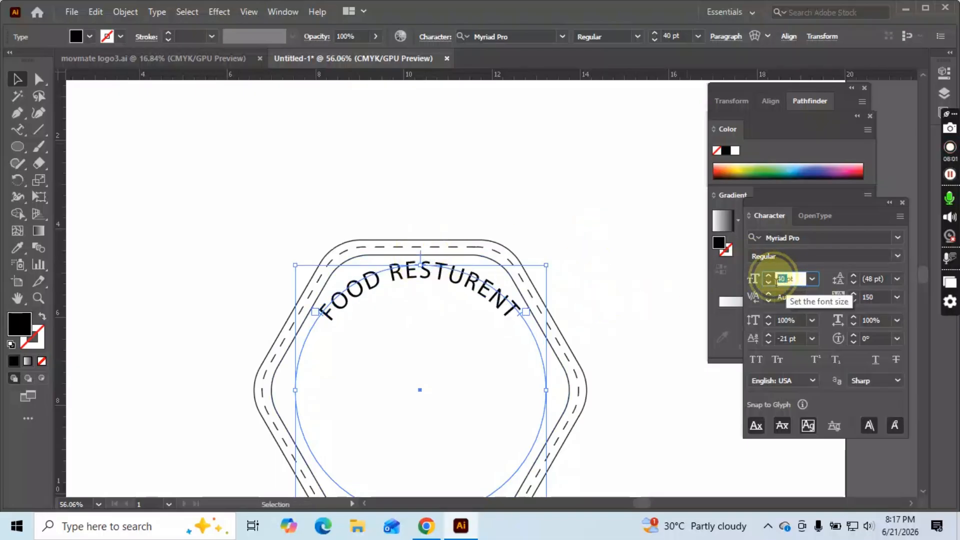
pyautogui.write('50')
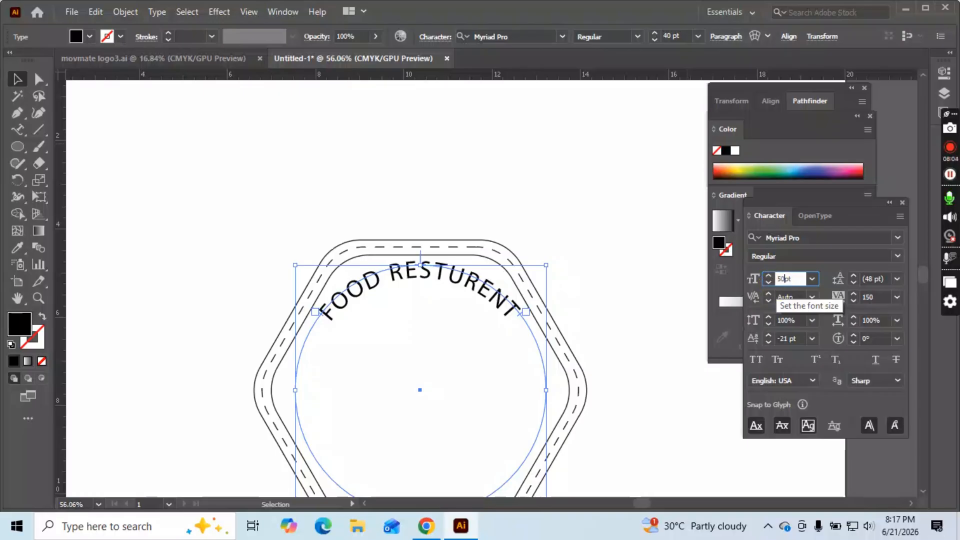
pyautogui.press('Return')
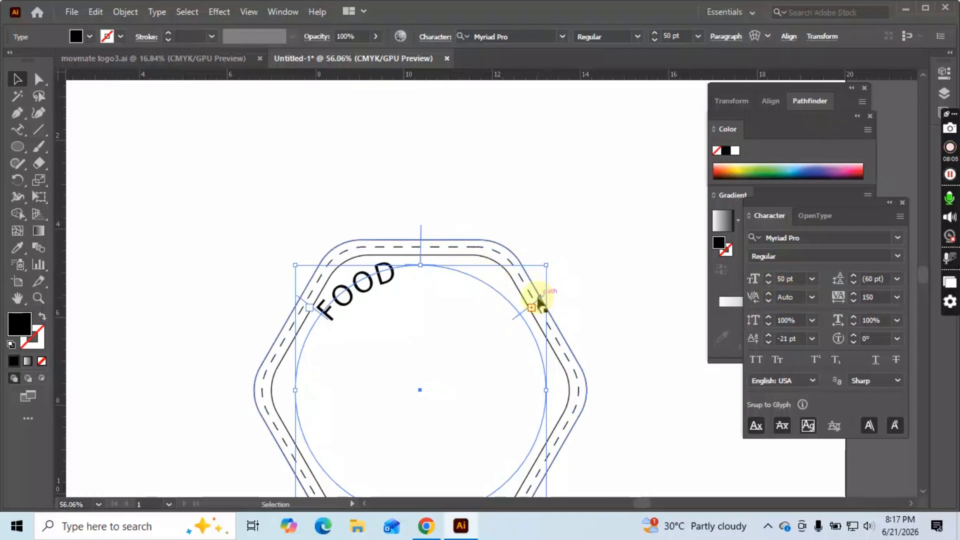
pyautogui.moveTo(540, 302); pyautogui.dragTo(551, 363)
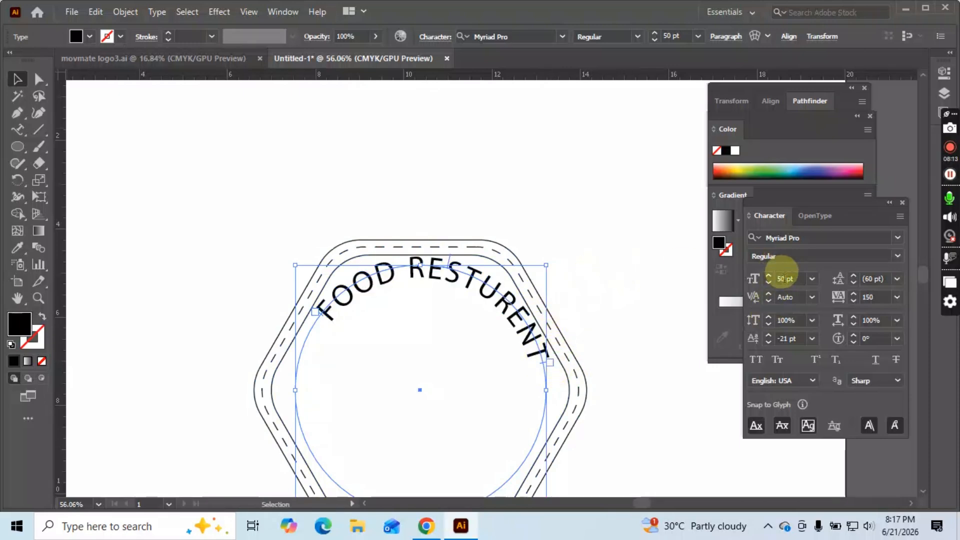
# Step: Set the curved text's font size to 45 pt
pyautogui.click(783, 278)
pyautogui.write('4')
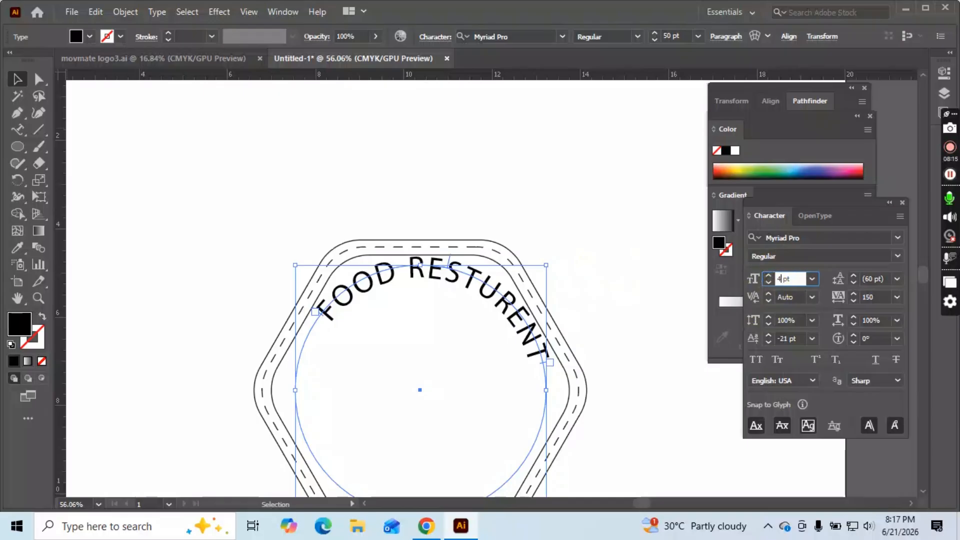
pyautogui.write('5')
pyautogui.press('Return')
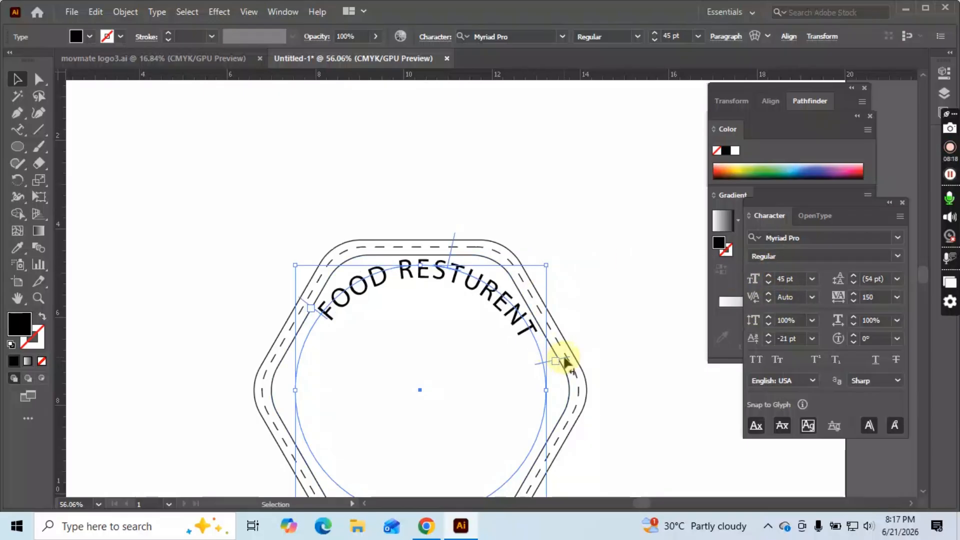
# Step: Pull the curved text's end bracket in to the final T and re-centre the lettering on the circle's top
pyautogui.click(563, 355)
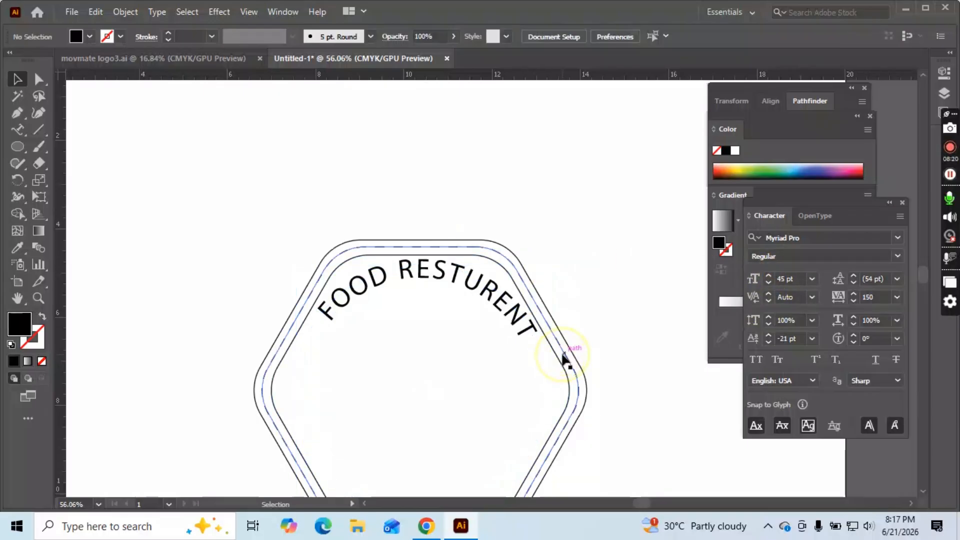
pyautogui.click(533, 326)
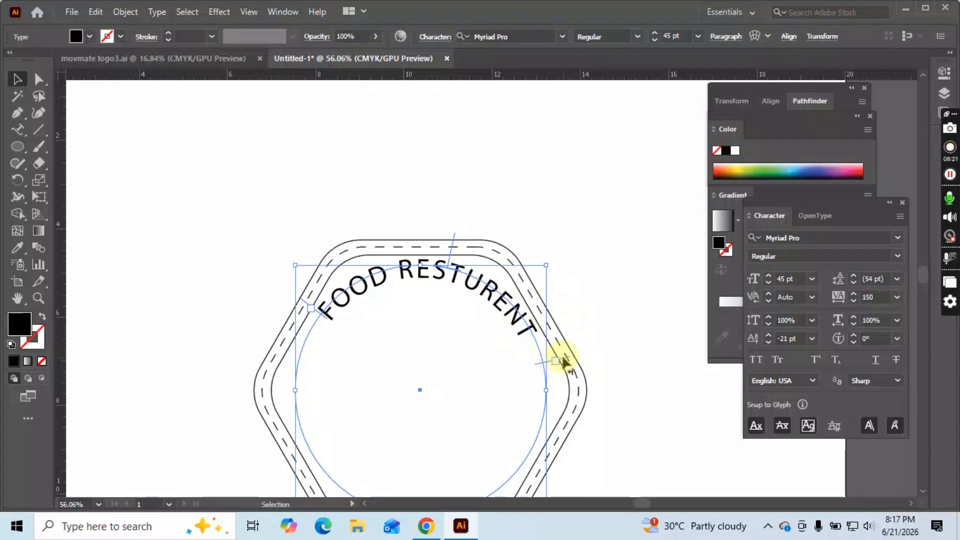
pyautogui.click(559, 351)
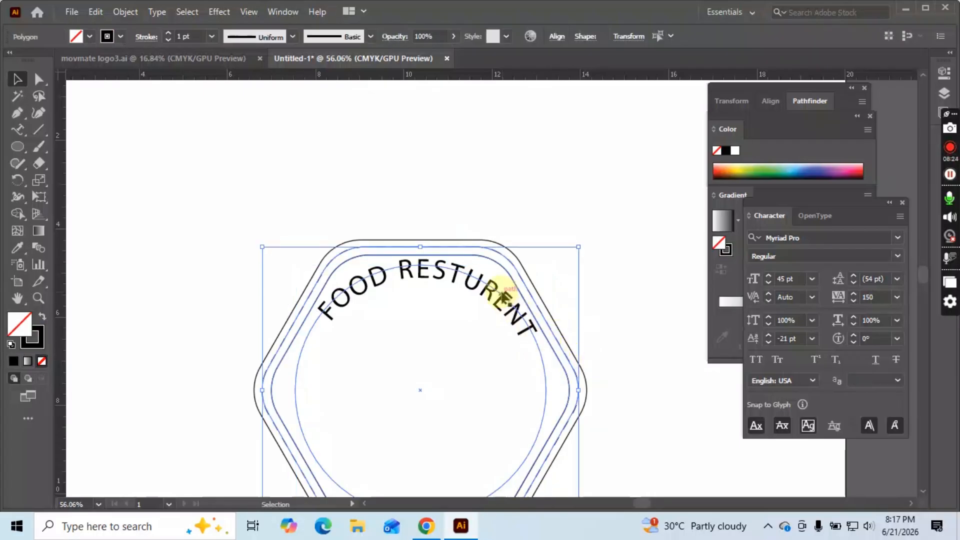
pyautogui.click(517, 319)
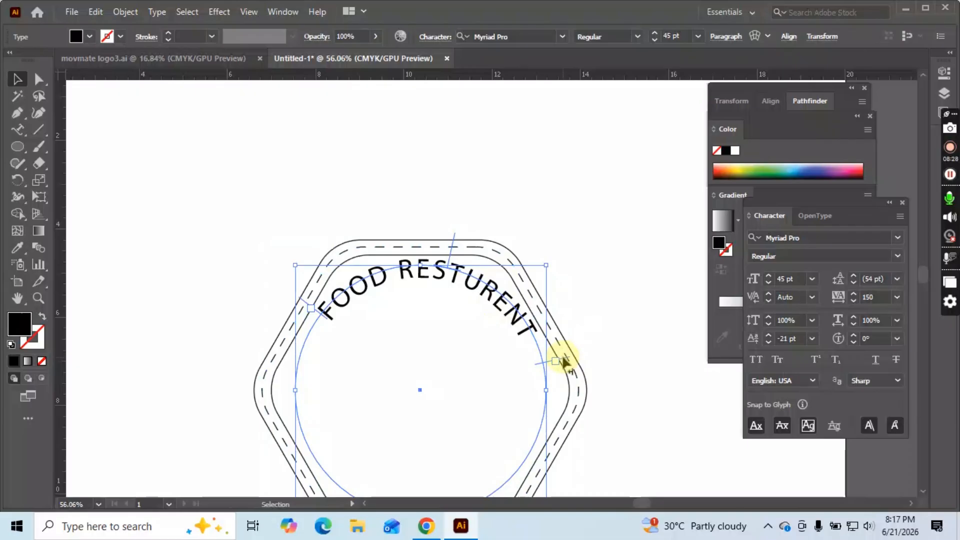
pyautogui.moveTo(564, 362); pyautogui.dragTo(564, 331)
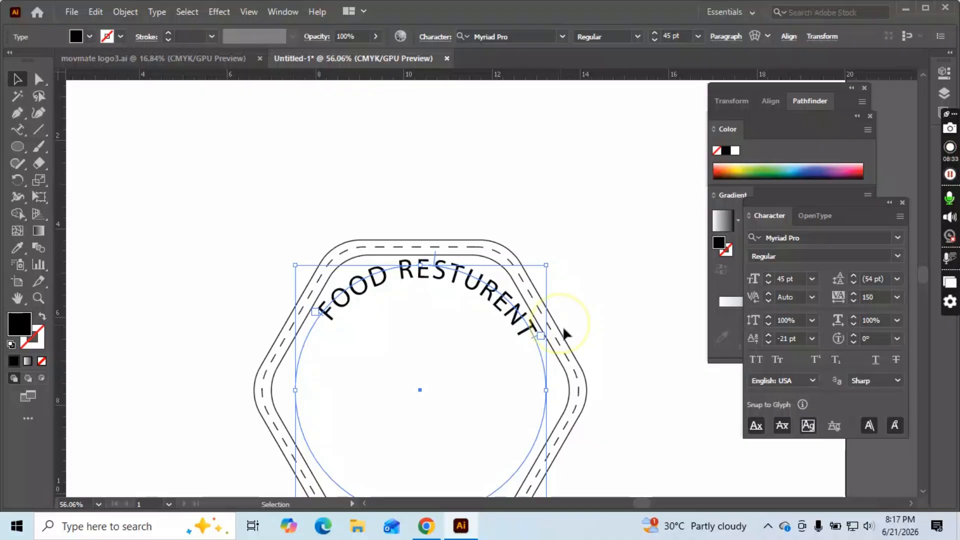
pyautogui.click(599, 369)
pyautogui.click(456, 276)
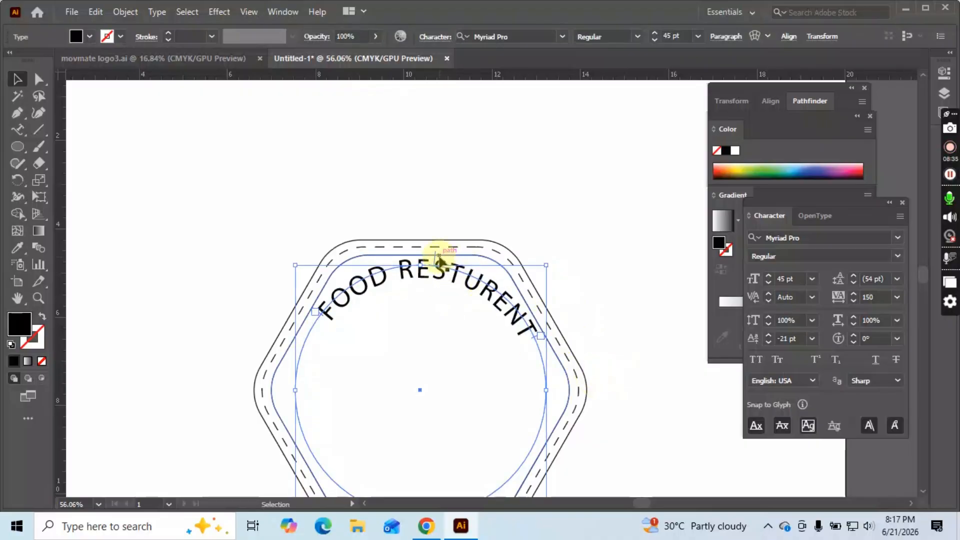
pyautogui.moveTo(434, 258); pyautogui.dragTo(421, 265)
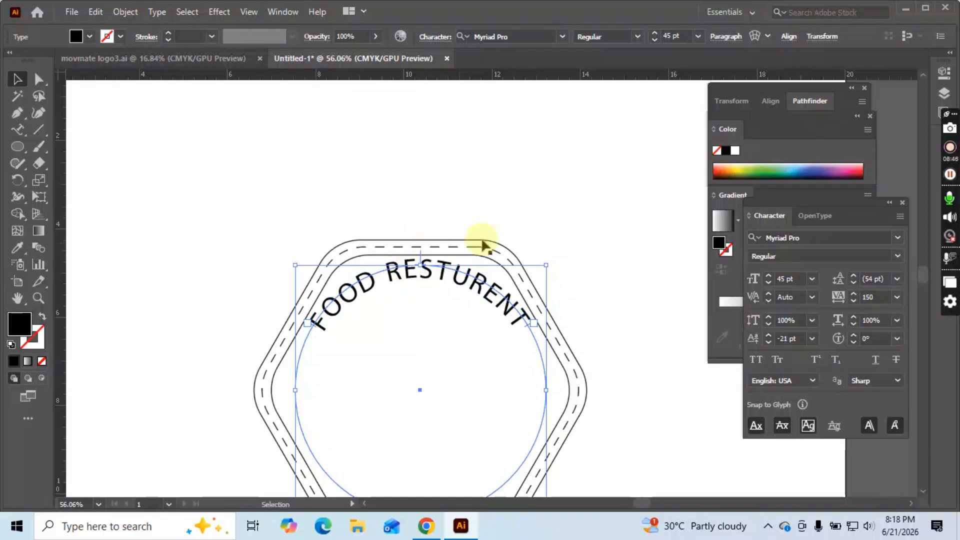
pyautogui.click(588, 223)
# Step: Place a horizontal ruler guide at the feet of the curved text's first and last letters, then select the text
pyautogui.scroll(1, 500, 245)
pyautogui.scroll(-2, 450, 280)
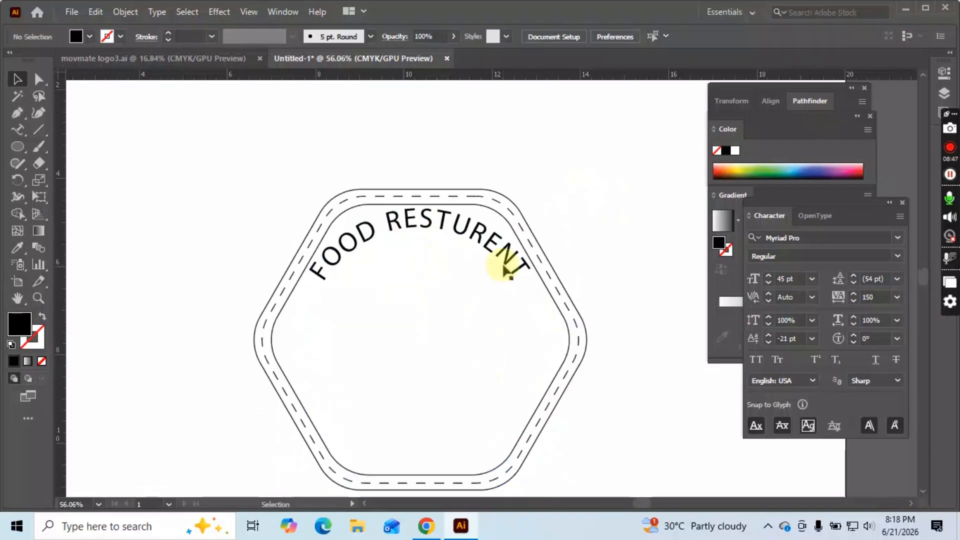
pyautogui.scroll(2, 321, 167)
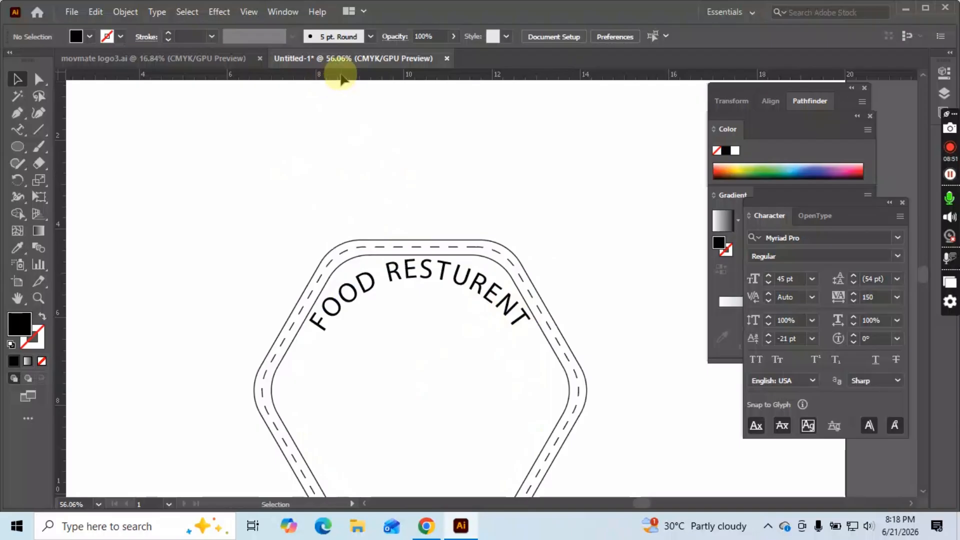
pyautogui.moveTo(339, 76); pyautogui.dragTo(355, 265)
pyautogui.moveTo(367, 334); pyautogui.dragTo(376, 329)
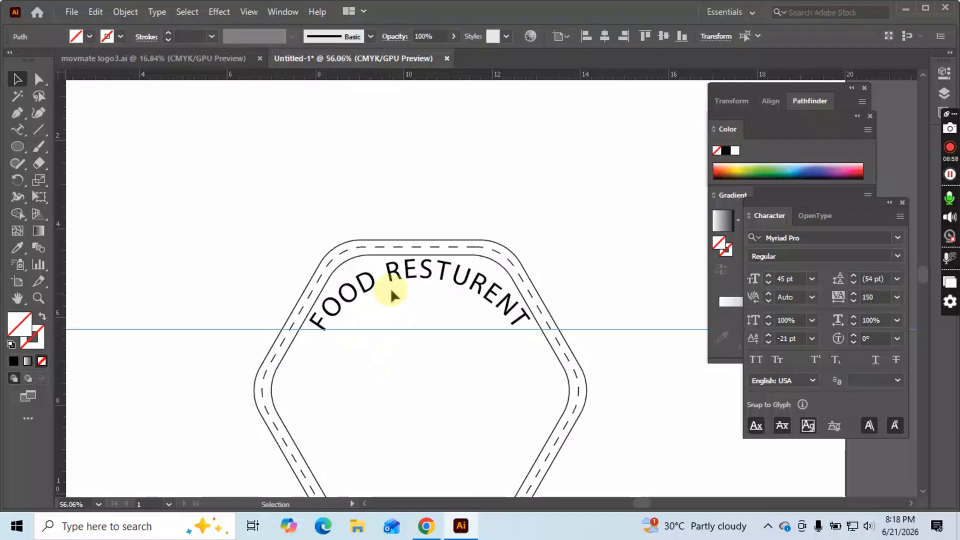
pyautogui.click(435, 272)
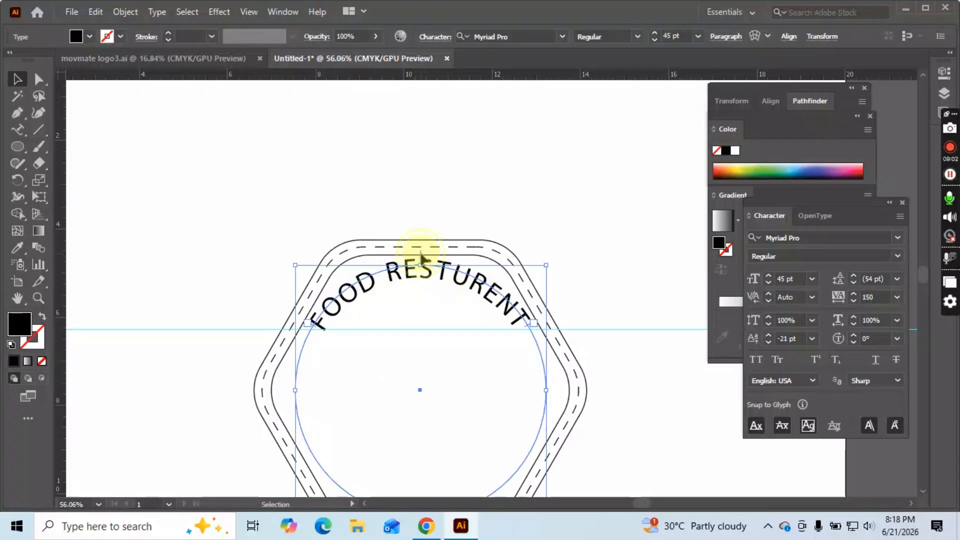
# Step: Nudge the curved text slightly along the circle so both ends sit level with the guide
pyautogui.moveTo(421, 258); pyautogui.dragTo(424, 260)
pyautogui.click(554, 206)
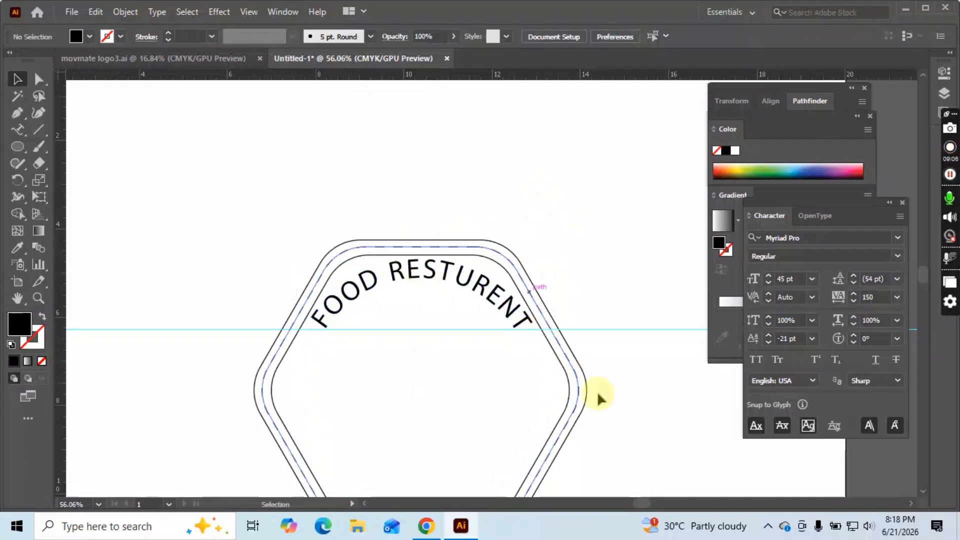
pyautogui.press('z')
pyautogui.moveTo(487, 313); pyautogui.dragTo(386, 315)
pyautogui.press('v')
# Step: Lower the curved text's baseline shift to -26 pt to move the lettering away from the hexagon's edge
pyautogui.click(465, 270)
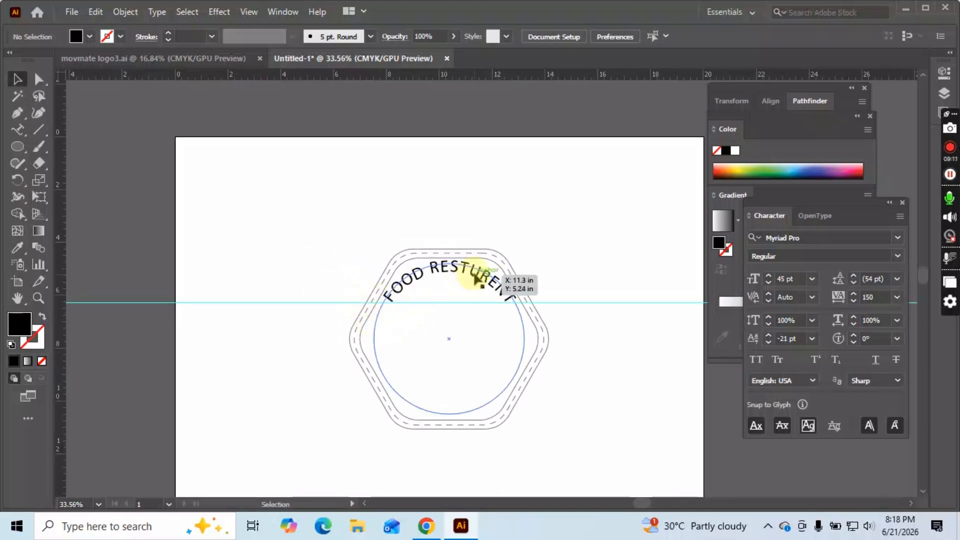
pyautogui.click(769, 343)
pyautogui.click(769, 342)
pyautogui.click(769, 342)
pyautogui.click(769, 343)
pyautogui.click(769, 342)
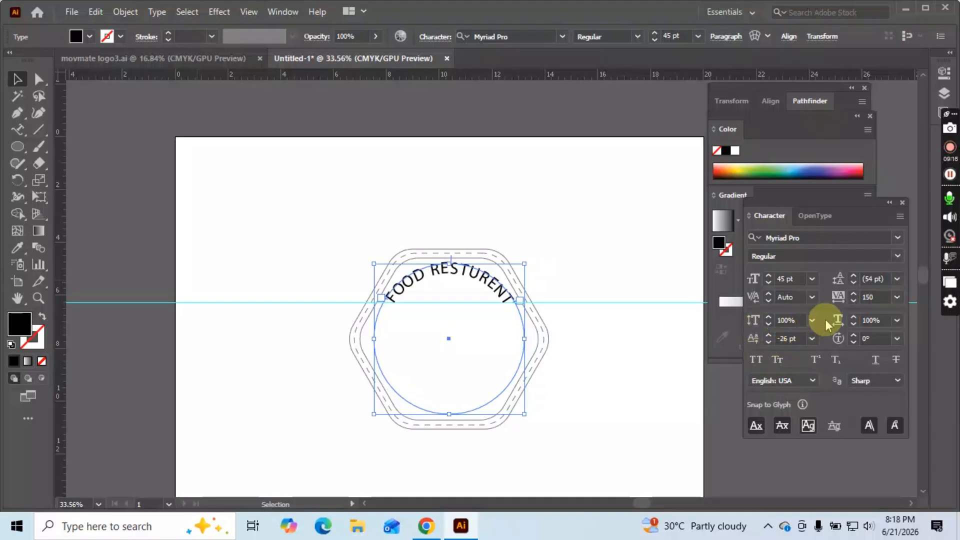
pyautogui.click(550, 283)
pyautogui.scroll(2, 537, 289)
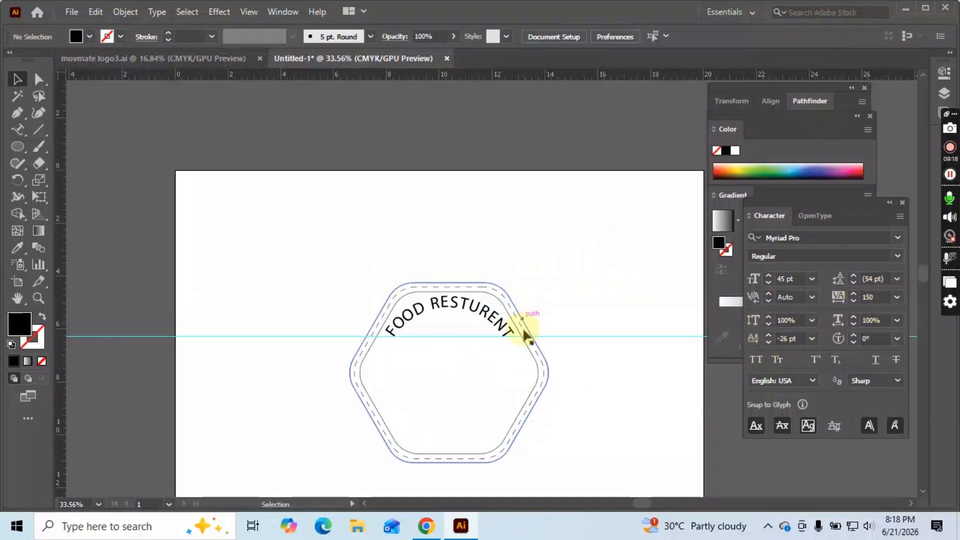
# Step: Set the curved text's font size to 50 pt
pyautogui.click(508, 315)
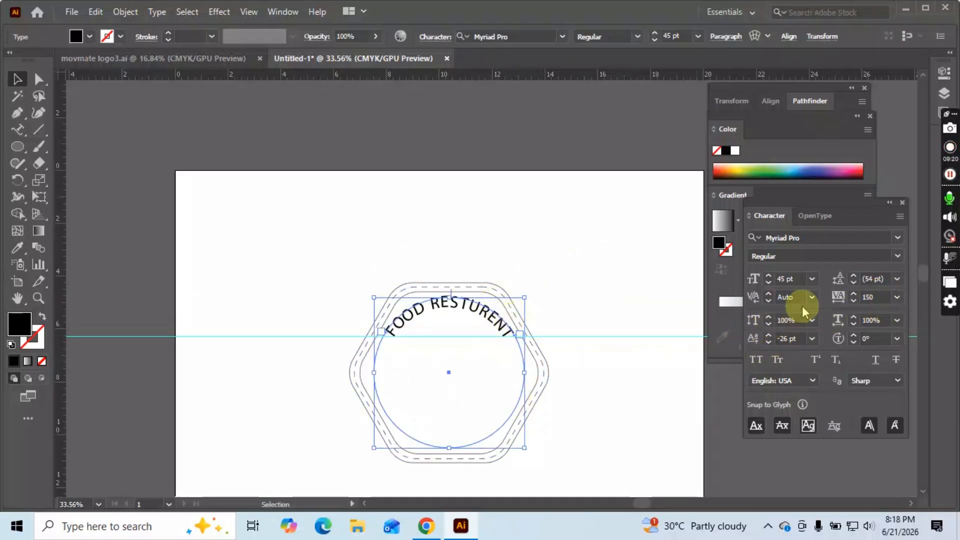
pyautogui.moveTo(787, 278); pyautogui.dragTo(771, 279)
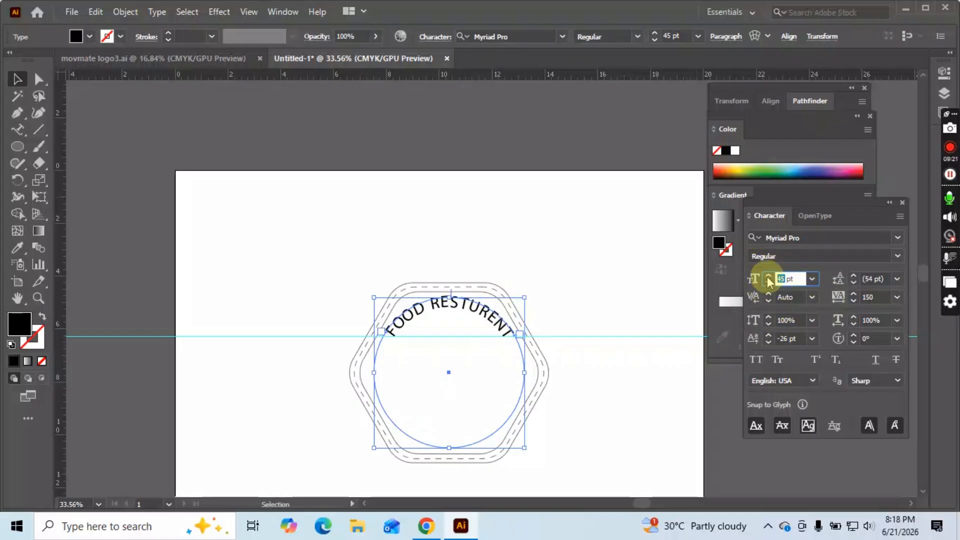
pyautogui.write('50')
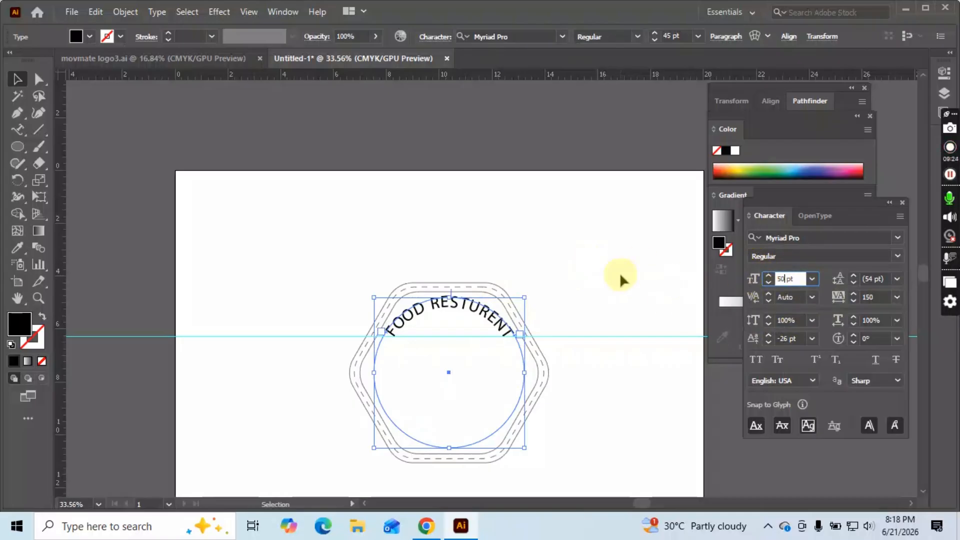
pyautogui.click(620, 272)
pyautogui.click(430, 308)
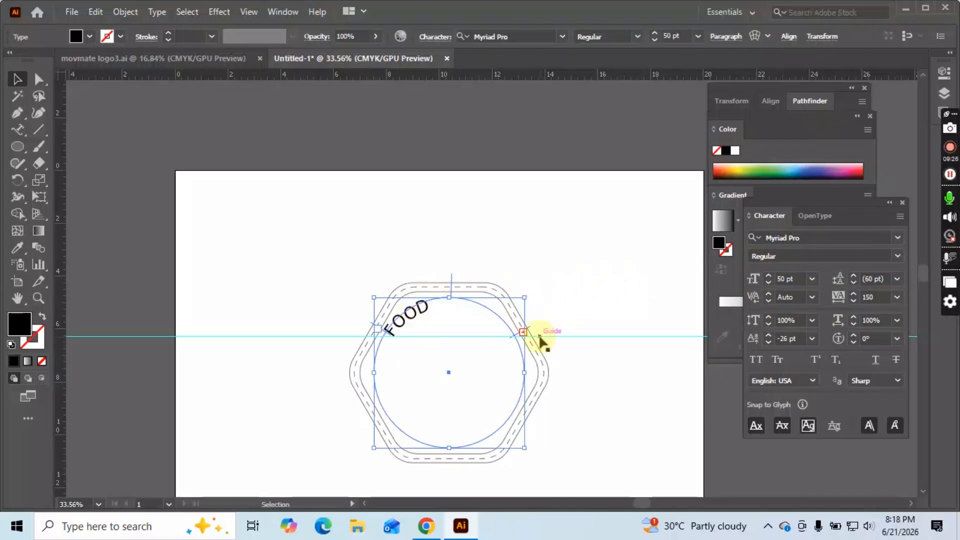
# Step: Extend the text's end bracket along the circle to fit both words, and re-centre the lettering at the circle's top
pyautogui.moveTo(531, 334); pyautogui.dragTo(540, 345)
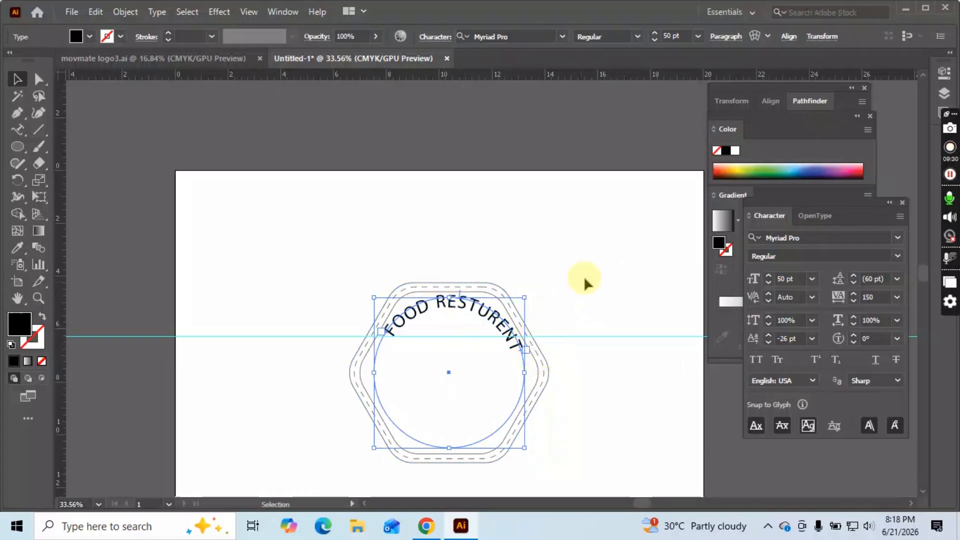
pyautogui.moveTo(458, 296)
pyautogui.mouseDown()
pyautogui.moveTo(476, 294)
pyautogui.moveTo(450, 286)
pyautogui.mouseUp()
pyautogui.click(606, 290)
pyautogui.press('z')
pyautogui.click(469, 365)
pyautogui.moveTo(468, 365); pyautogui.dragTo(557, 399)
pyautogui.press('v')
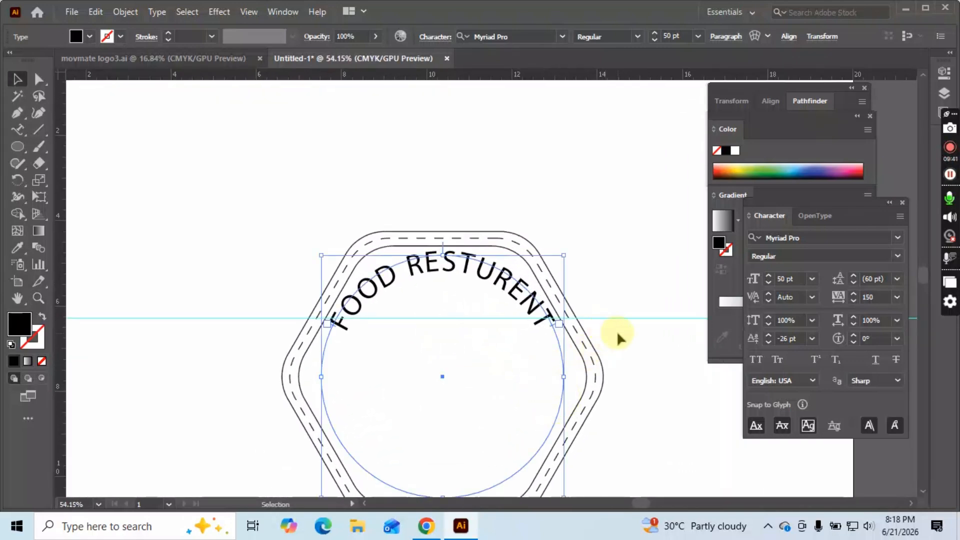
# Step: Move the horizontal guide down to the feet of the outer letters and nudge the curved text level with it
pyautogui.moveTo(613, 318); pyautogui.dragTo(614, 325)
pyautogui.click(518, 286)
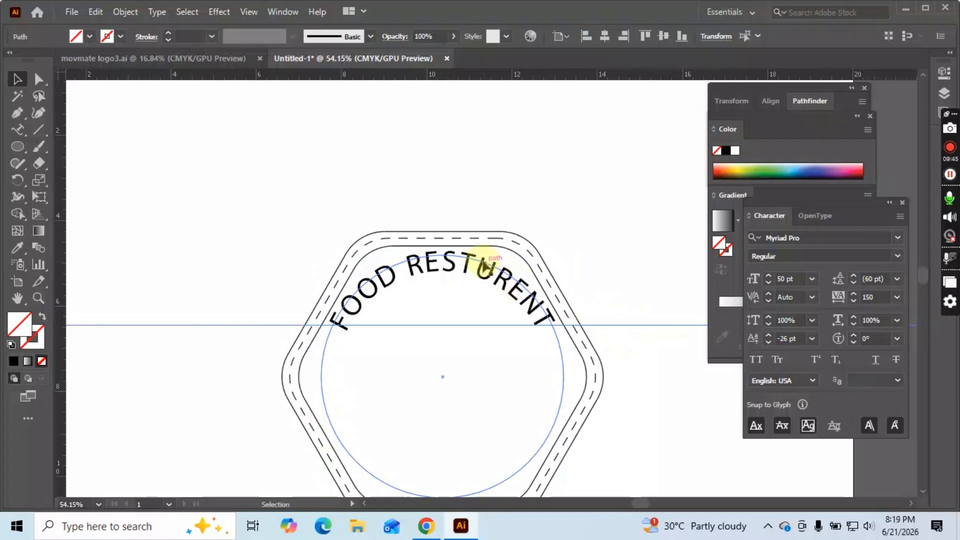
pyautogui.click(440, 253)
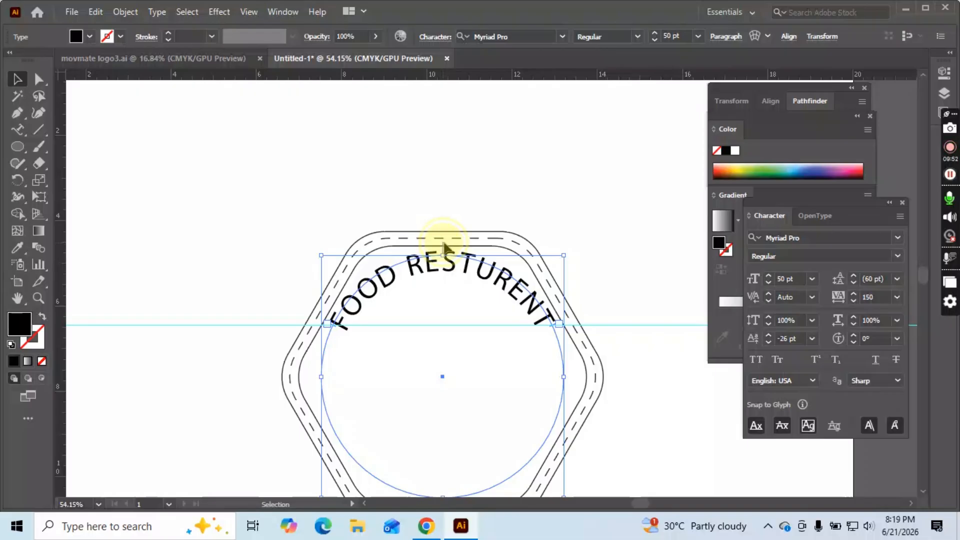
pyautogui.moveTo(444, 247); pyautogui.dragTo(447, 245)
pyautogui.click(609, 220)
# Step: Delete the horizontal ruler guide
pyautogui.press('z')
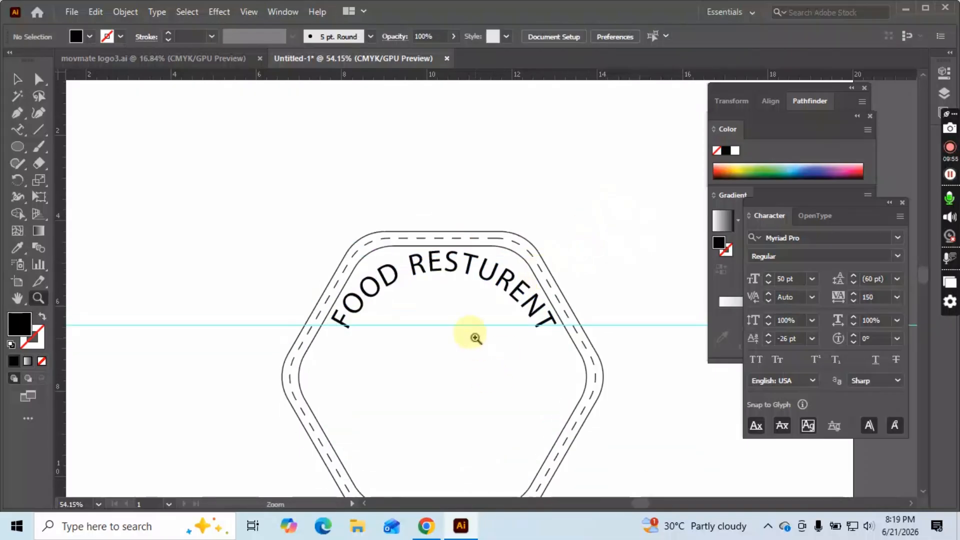
pyautogui.moveTo(475, 338); pyautogui.dragTo(315, 321)
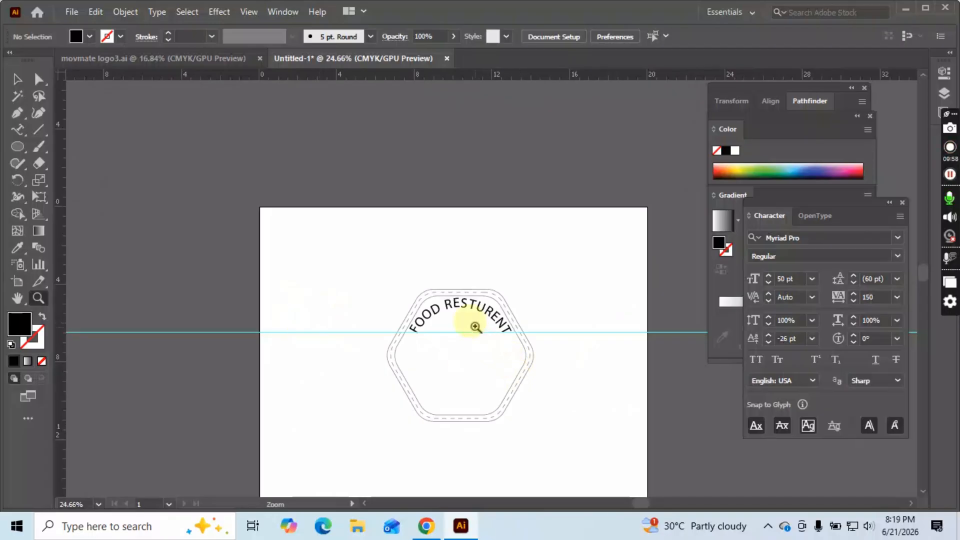
pyautogui.press('v')
pyautogui.moveTo(581, 300); pyautogui.dragTo(618, 386)
pyautogui.press('Delete')
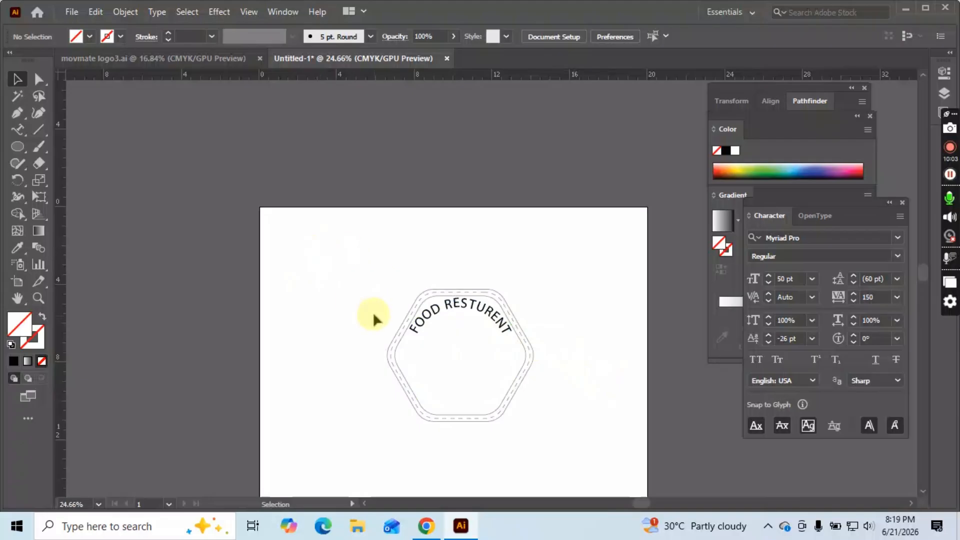
pyautogui.scroll(-1, 373, 311)
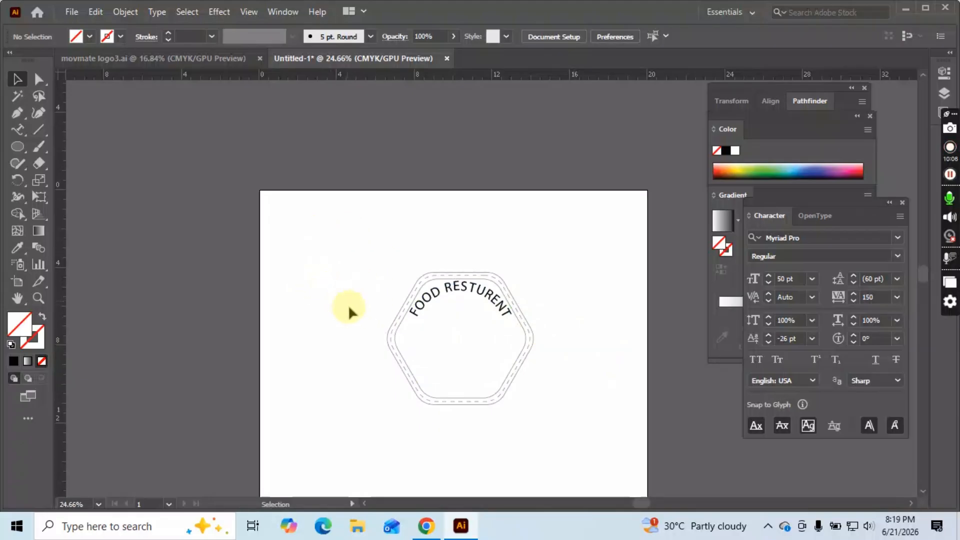
# Step: Select only the three nested hexagons and set their stroke weight to 4 pt
pyautogui.moveTo(421, 368); pyautogui.dragTo(410, 349)
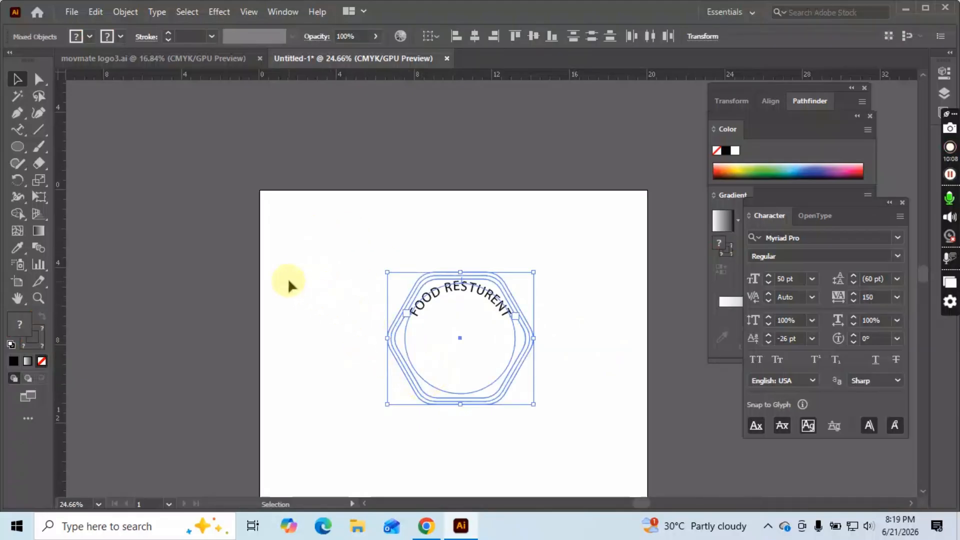
pyautogui.moveTo(345, 338); pyautogui.dragTo(395, 378)
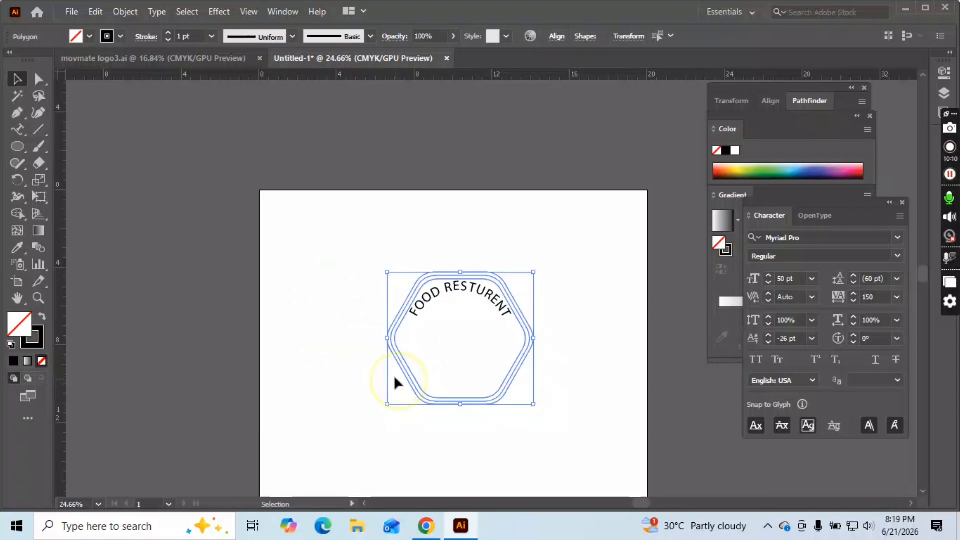
pyautogui.click(168, 33)
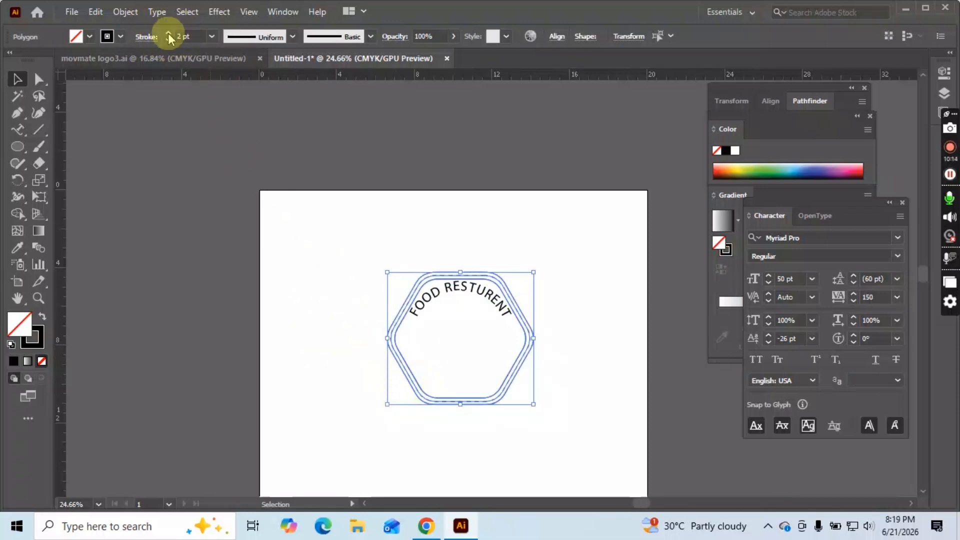
pyautogui.click(168, 33)
pyautogui.click(168, 34)
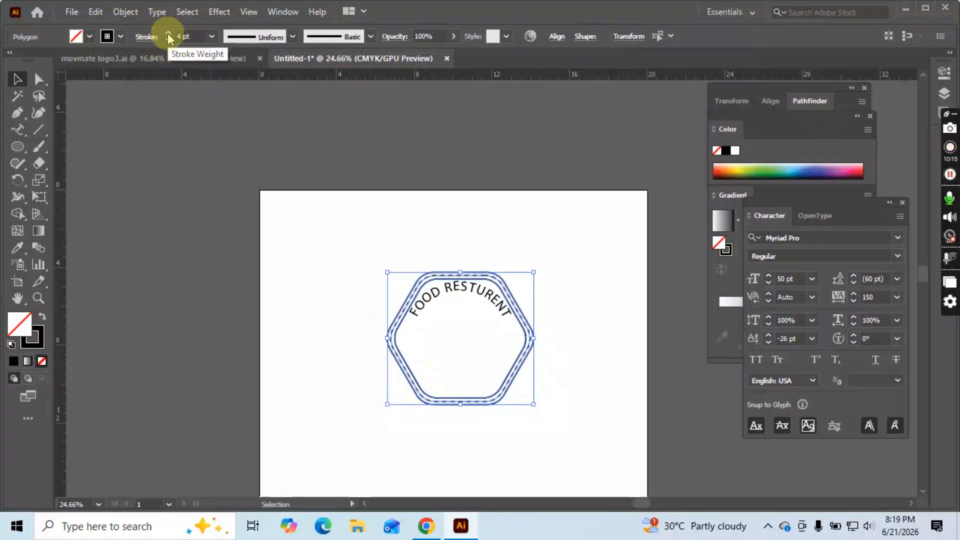
pyautogui.click(372, 259)
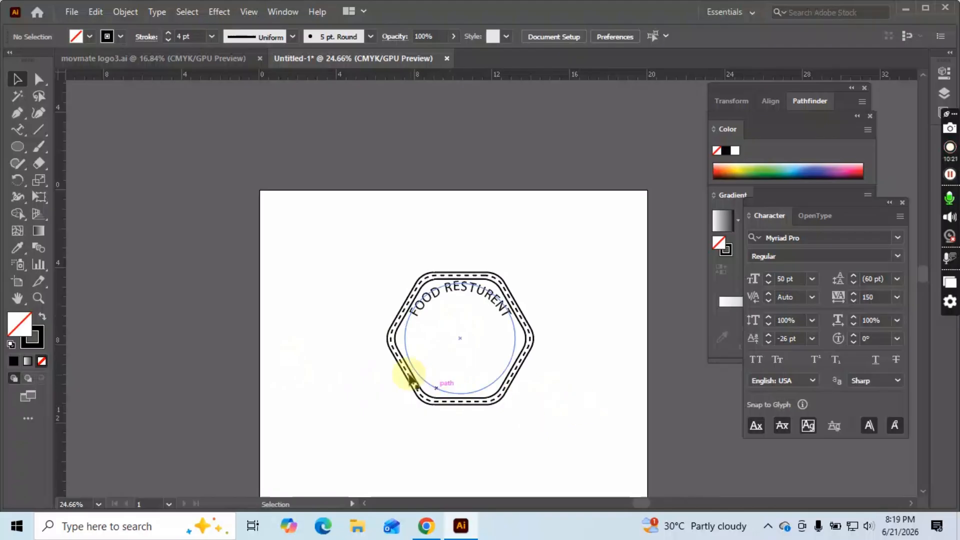
# Step: Lower the curved text's baseline shift to -29 pt
pyautogui.click(506, 307)
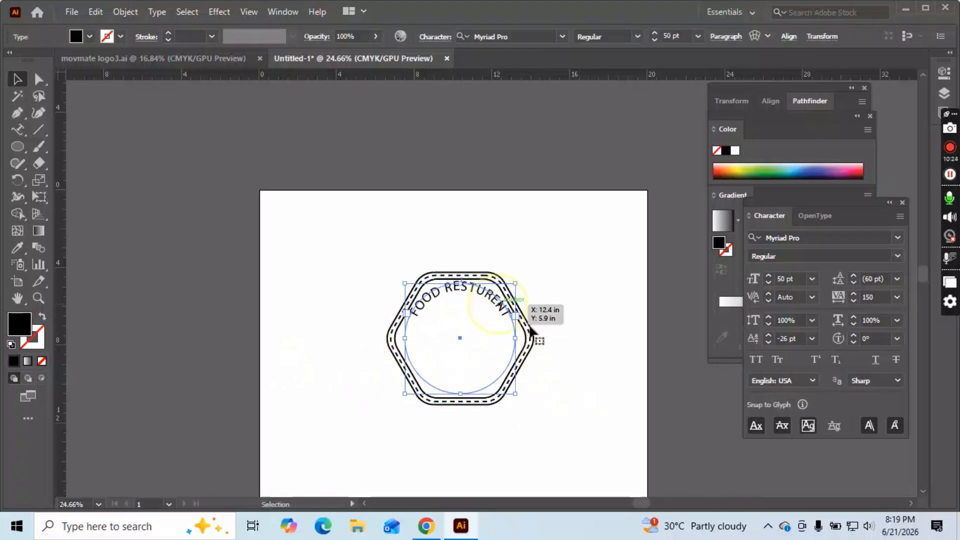
pyautogui.click(769, 342)
pyautogui.click(769, 342)
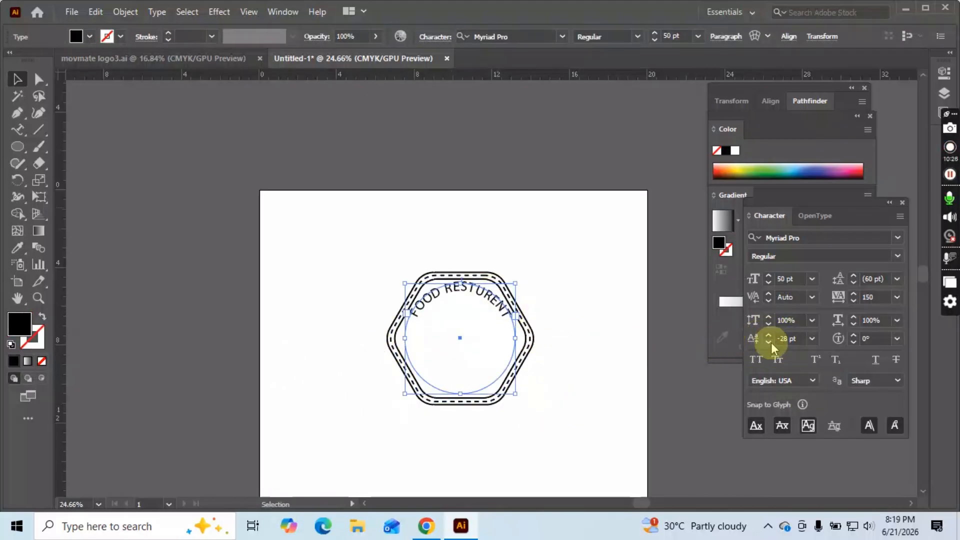
pyautogui.click(769, 342)
pyautogui.click(554, 259)
pyautogui.scroll(2, 543, 286)
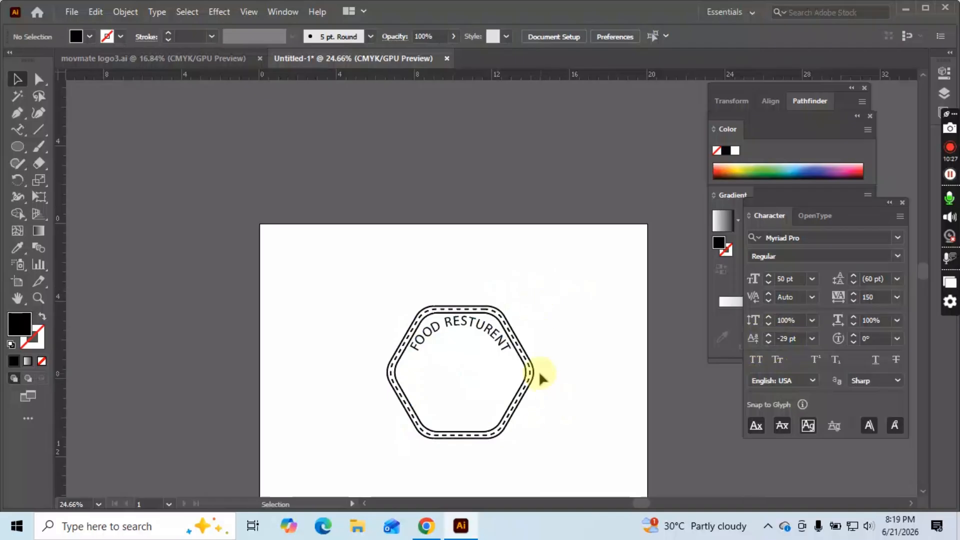
# Step: Duplicate the curved text in place, flip the copy inside the circle's bottom, and widen its end bracket to fit both words
pyautogui.press('z')
pyautogui.moveTo(489, 321); pyautogui.dragTo(592, 383)
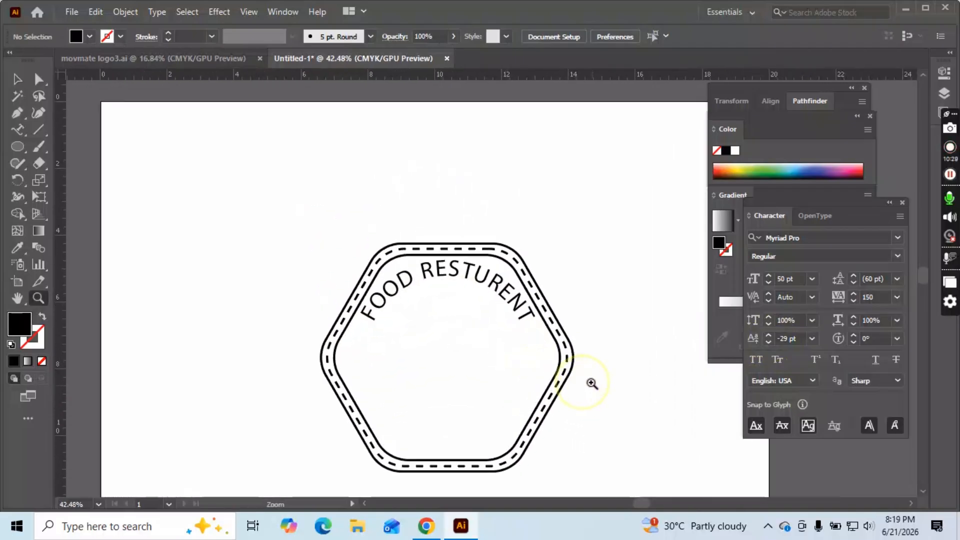
pyautogui.scroll(-5, 478, 339)
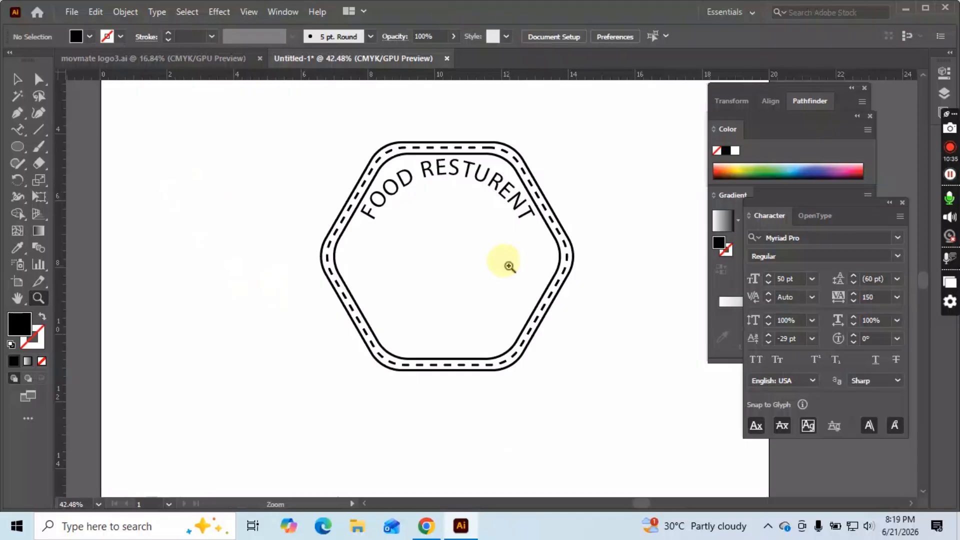
pyautogui.press('v')
pyautogui.click(490, 334)
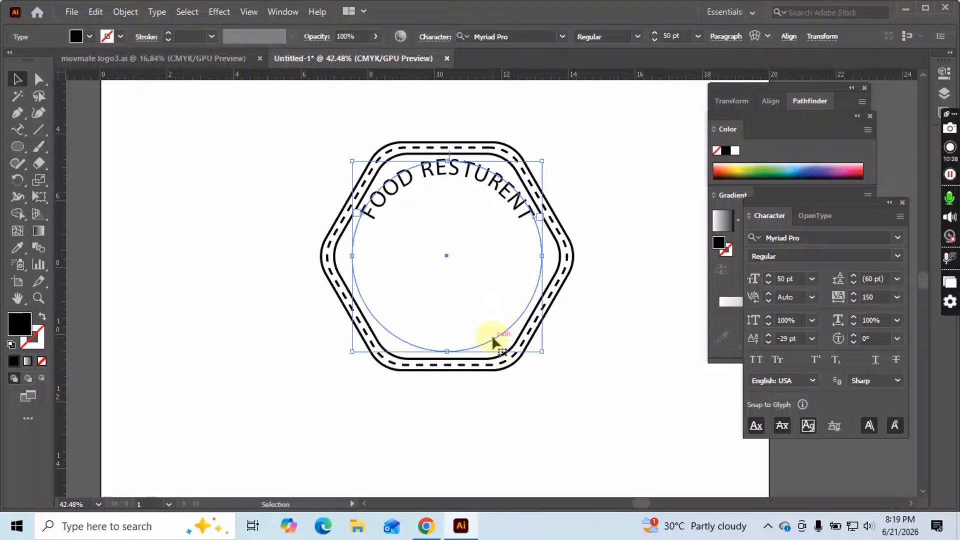
pyautogui.press('a')
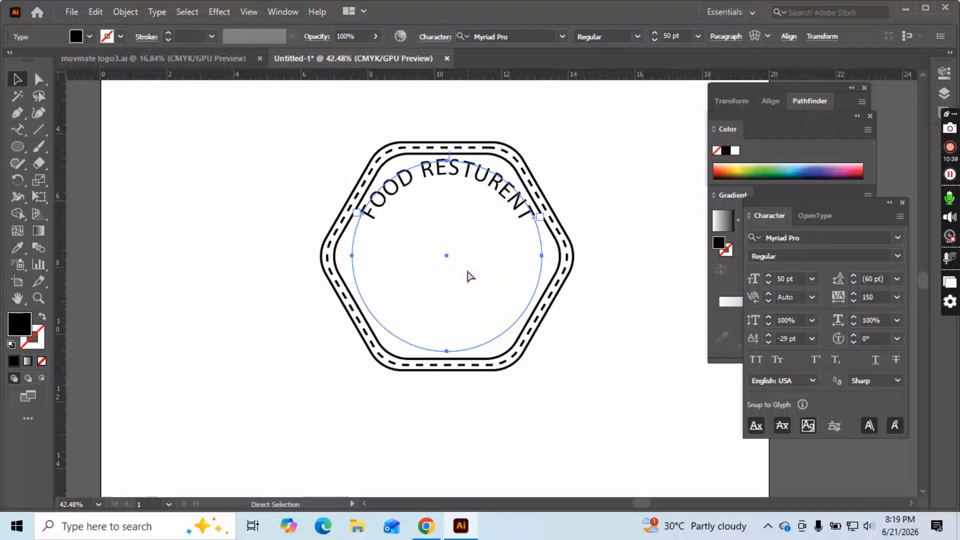
pyautogui.press('v')
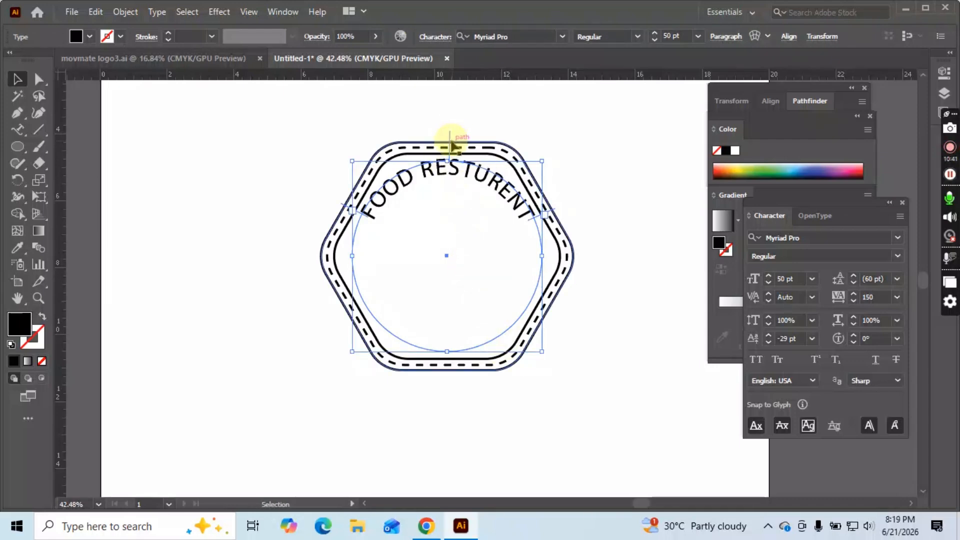
pyautogui.moveTo(450, 144); pyautogui.dragTo(431, 316)
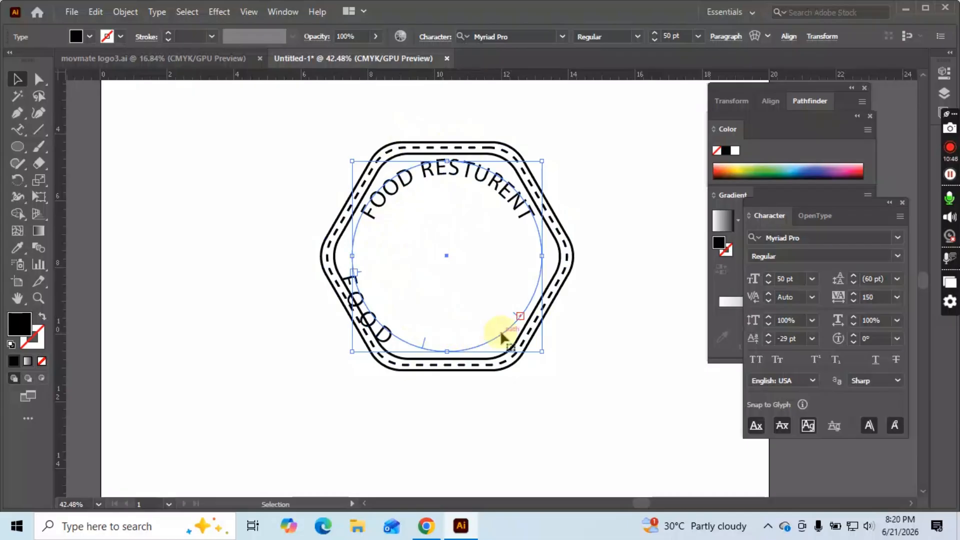
pyautogui.moveTo(515, 312); pyautogui.dragTo(340, 272)
# Step: Replace the bottom curved text's wording with "TAGLINE HERE"
pyautogui.doubleClick(538, 300)
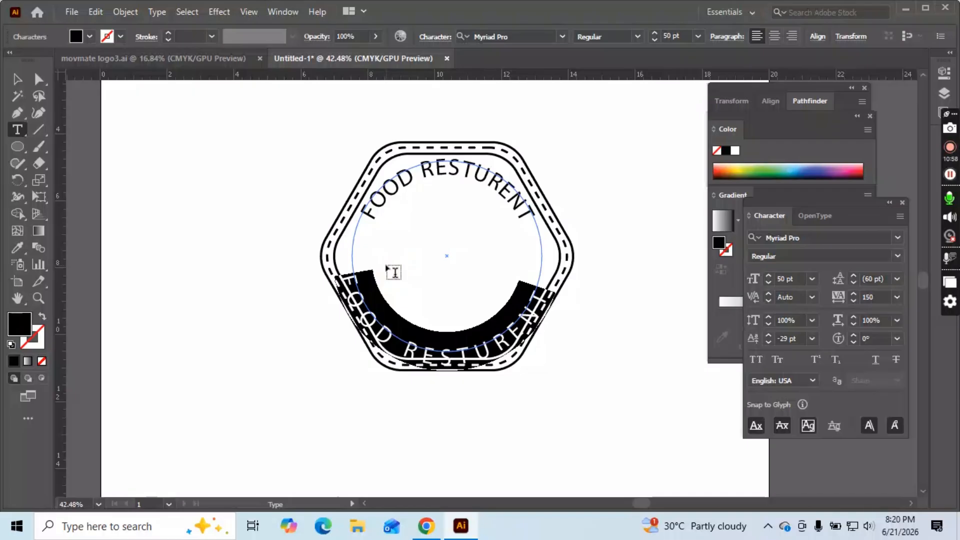
pyautogui.write('TAG')
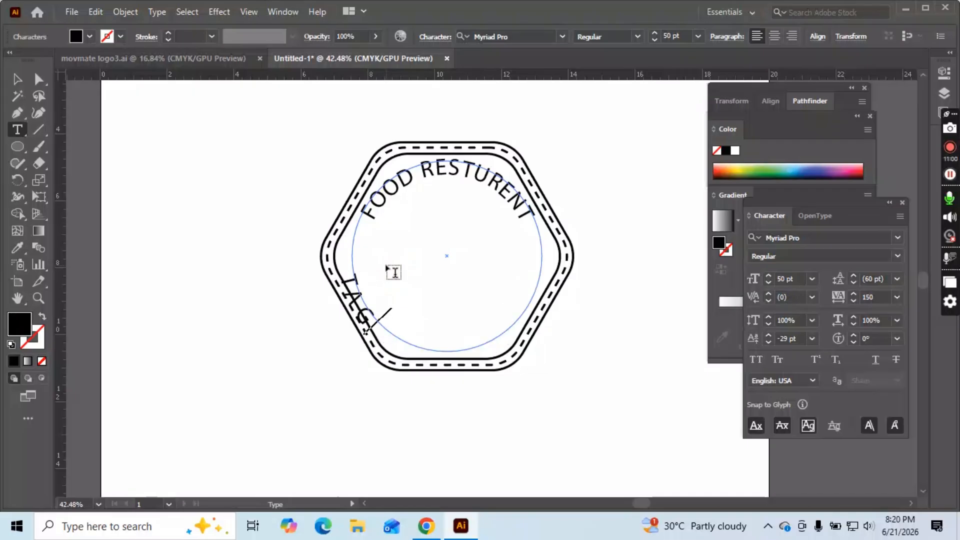
pyautogui.write('LINE')
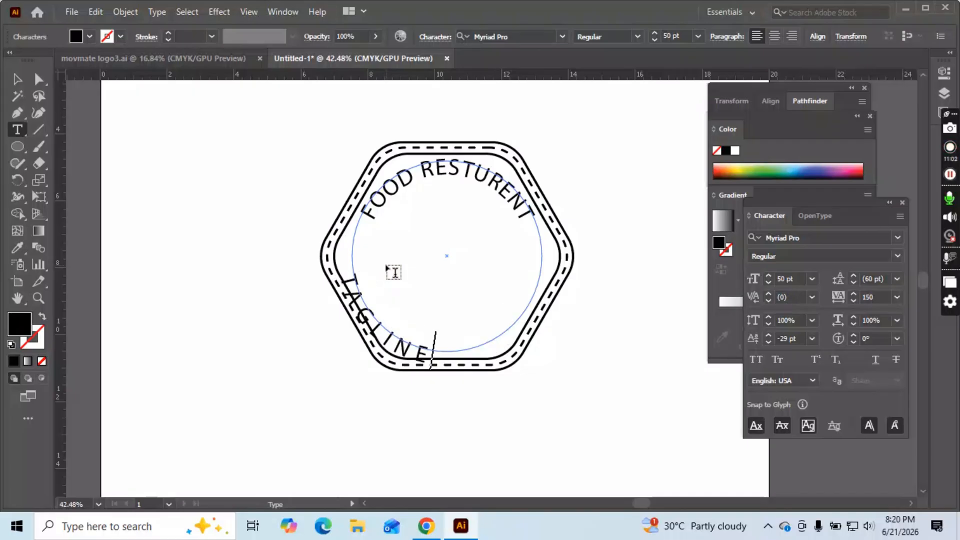
pyautogui.write(' HER')
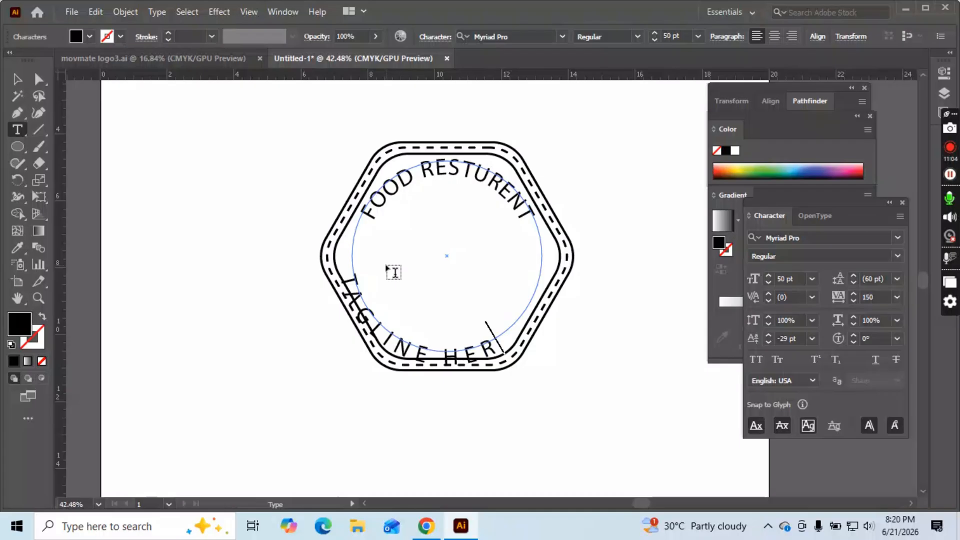
pyautogui.write('E')
pyautogui.click(18, 79)
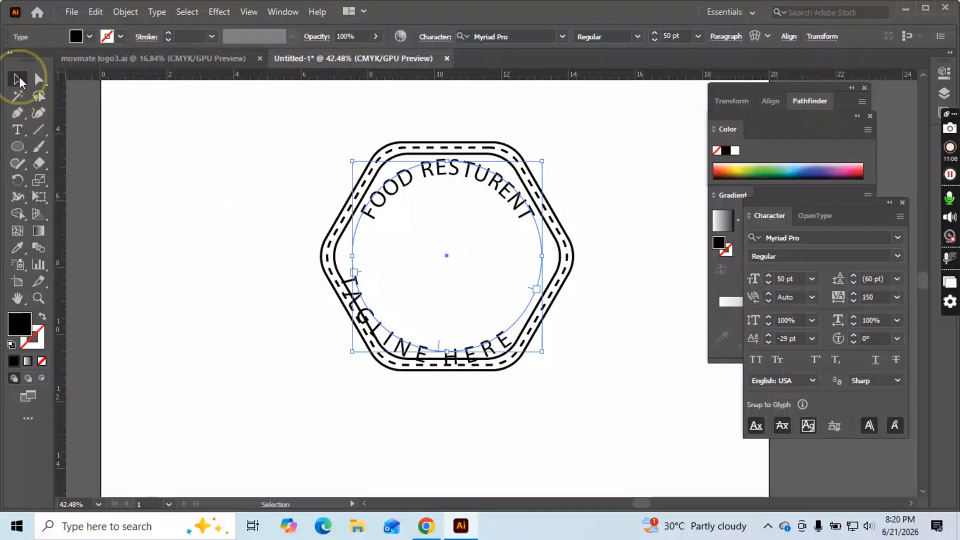
# Step: Slide "TAGLINE HERE" along the circle until it sits centred at the bottom, and set its baseline shift to 29 pt
pyautogui.click(370, 289)
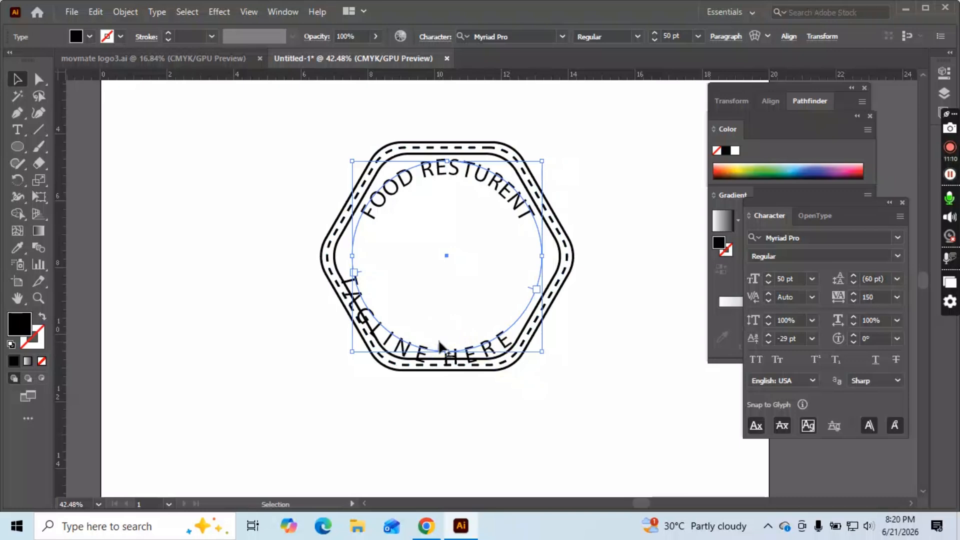
pyautogui.moveTo(440, 344); pyautogui.dragTo(461, 325)
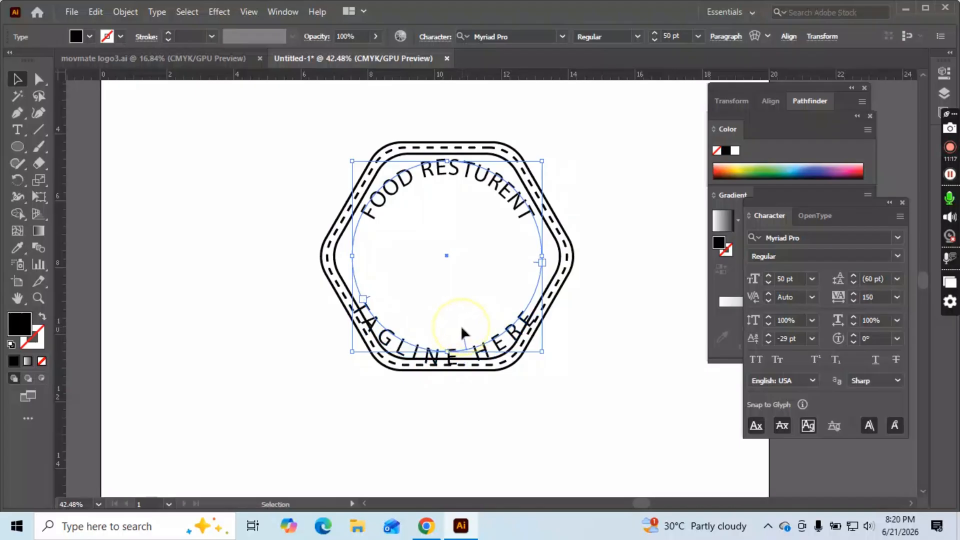
pyautogui.click(769, 335)
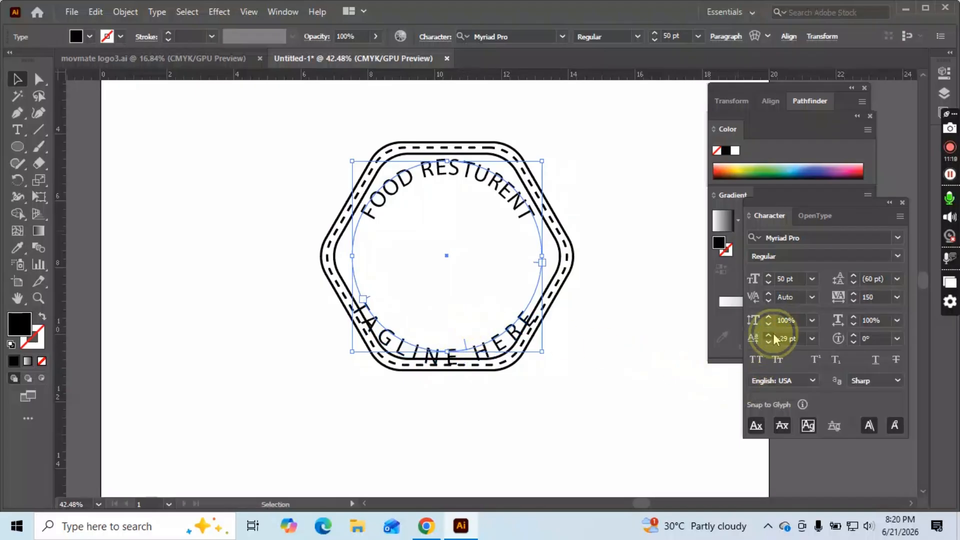
pyautogui.click(769, 336)
pyautogui.click(769, 336)
pyautogui.moveTo(788, 339); pyautogui.dragTo(778, 338)
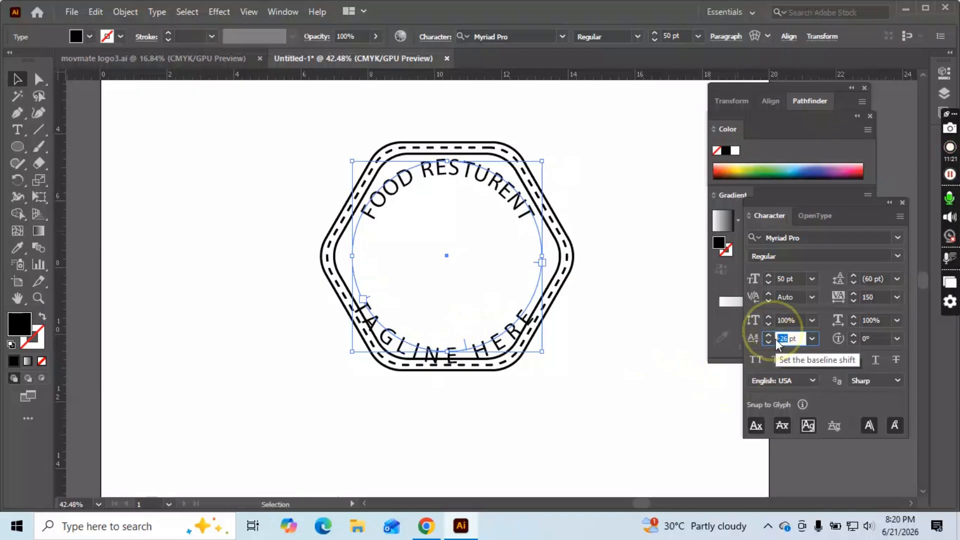
pyautogui.write('-3')
pyautogui.press('Return')
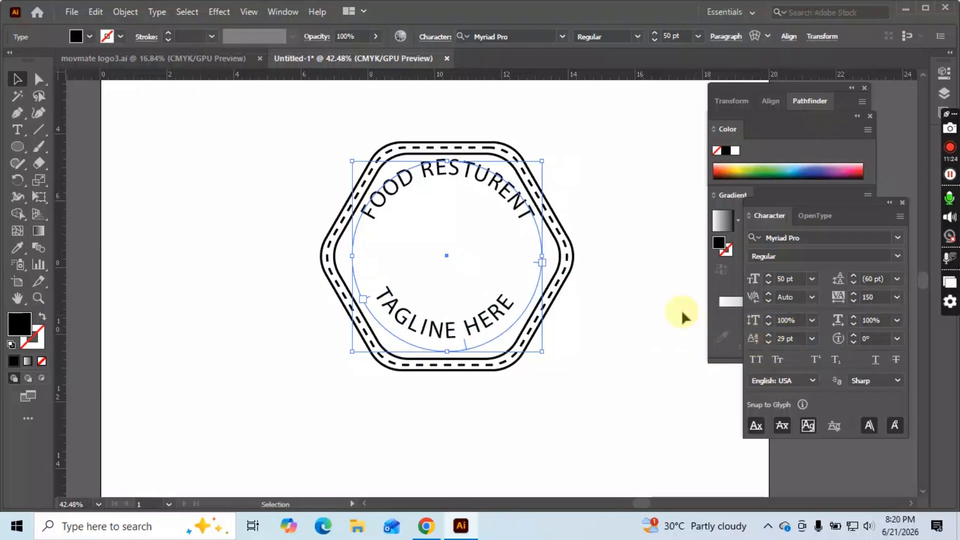
# Step: Lower the baseline shift of "TAGLINE HERE" to -8 pt
pyautogui.click(767, 342)
pyautogui.click(768, 342)
pyautogui.click(768, 342)
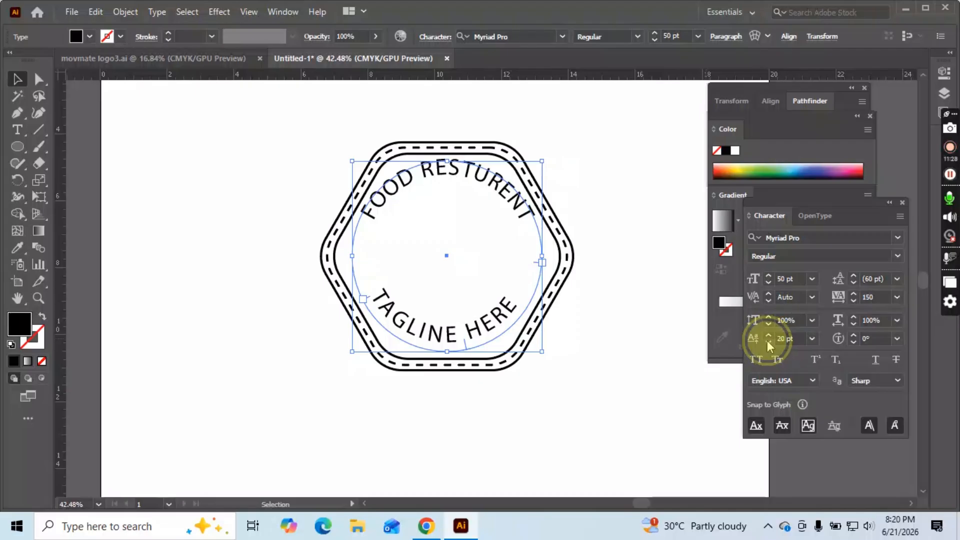
pyautogui.click(767, 342)
pyautogui.click(768, 342)
pyautogui.click(767, 342)
pyautogui.click(768, 342)
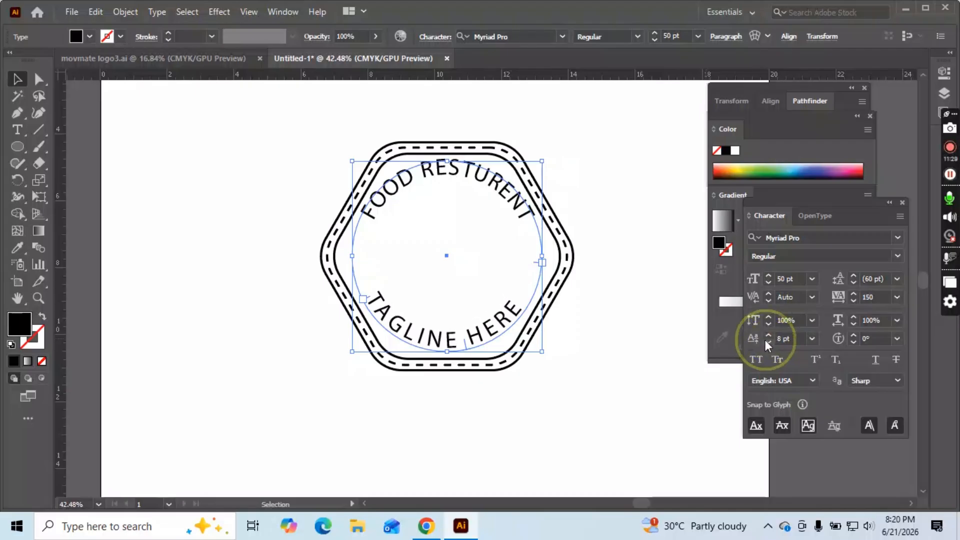
pyautogui.click(767, 342)
pyautogui.click(766, 342)
pyautogui.click(767, 342)
pyautogui.click(767, 342)
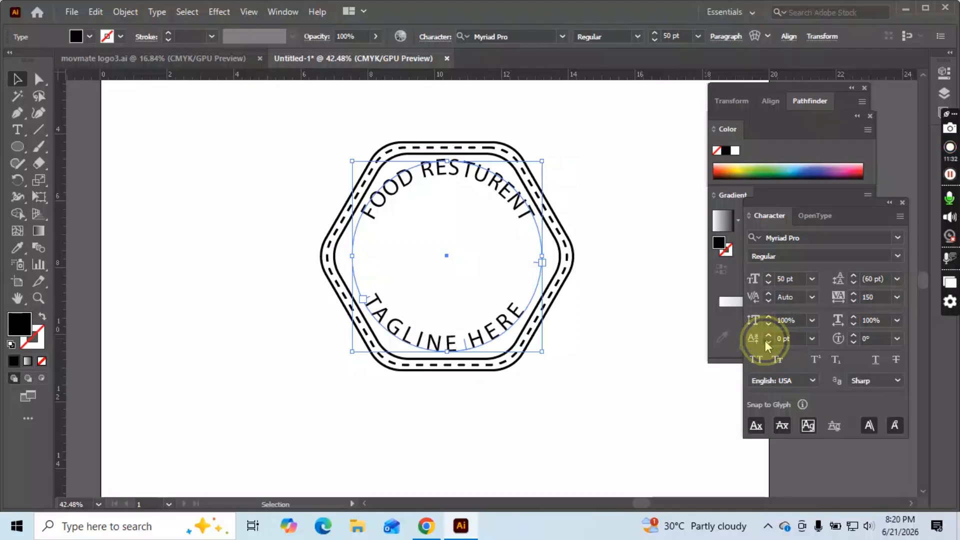
pyautogui.click(766, 342)
pyautogui.click(766, 342)
pyautogui.click(767, 342)
pyautogui.click(766, 342)
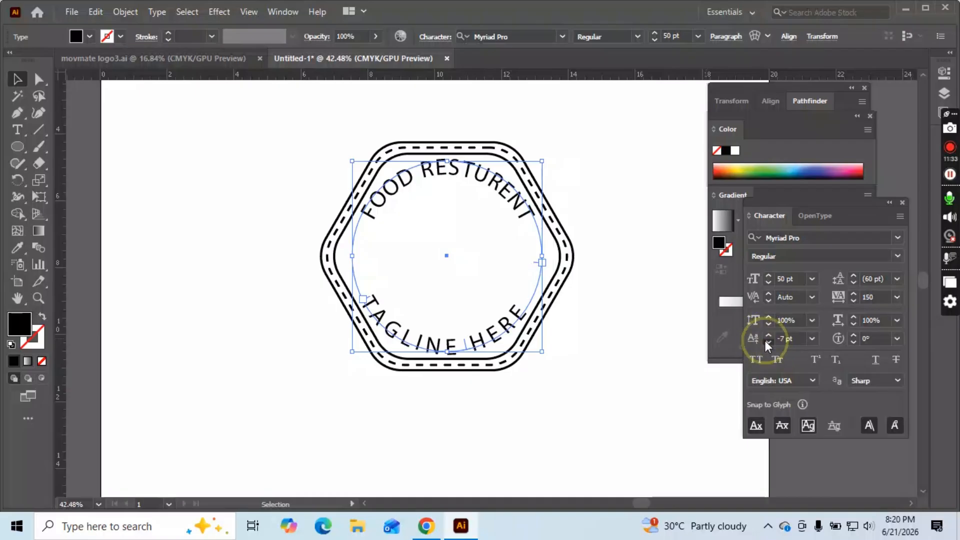
pyautogui.click(767, 342)
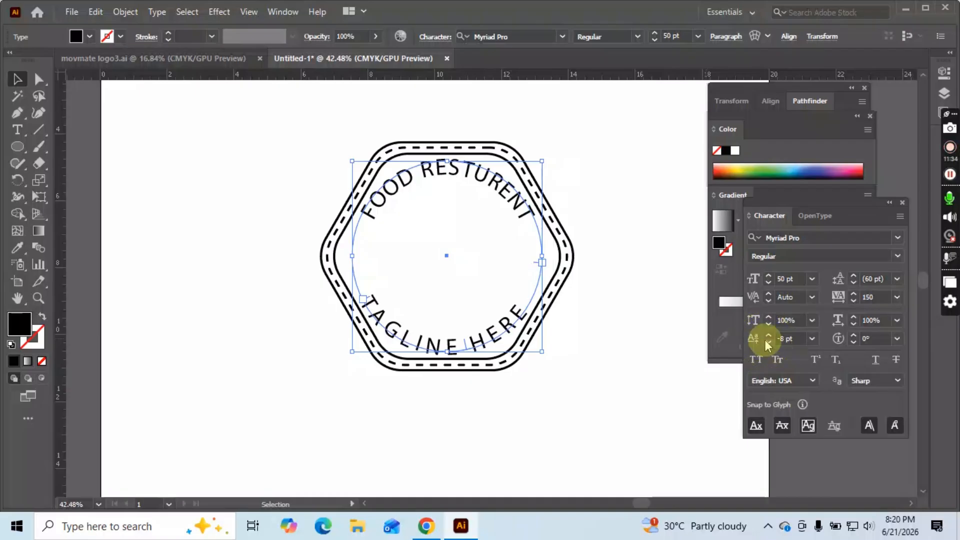
pyautogui.click(617, 305)
pyautogui.scroll(1, 500, 354)
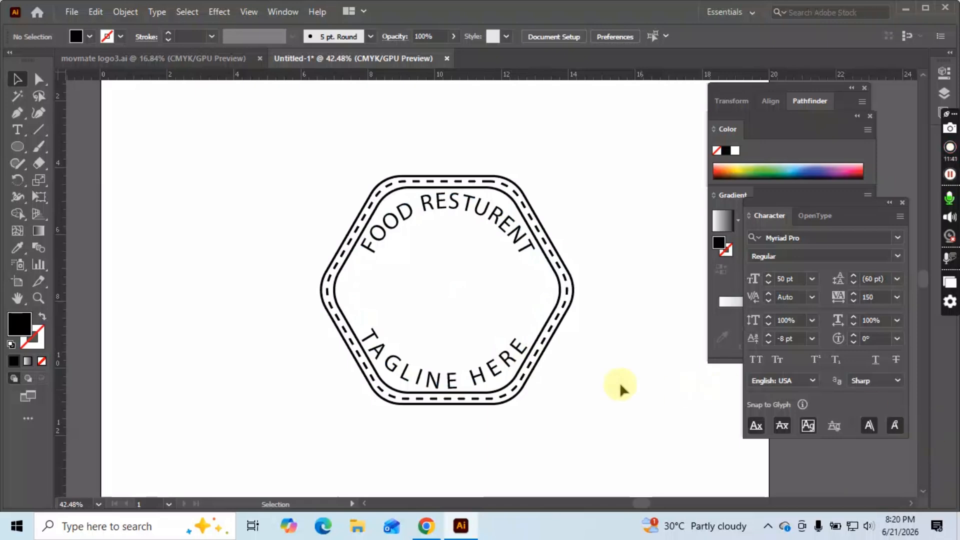
# Step: Raise the baseline shift of "TAGLINE HERE" slightly to -6 pt and deselect it
pyautogui.click(475, 368)
pyautogui.click(777, 360)
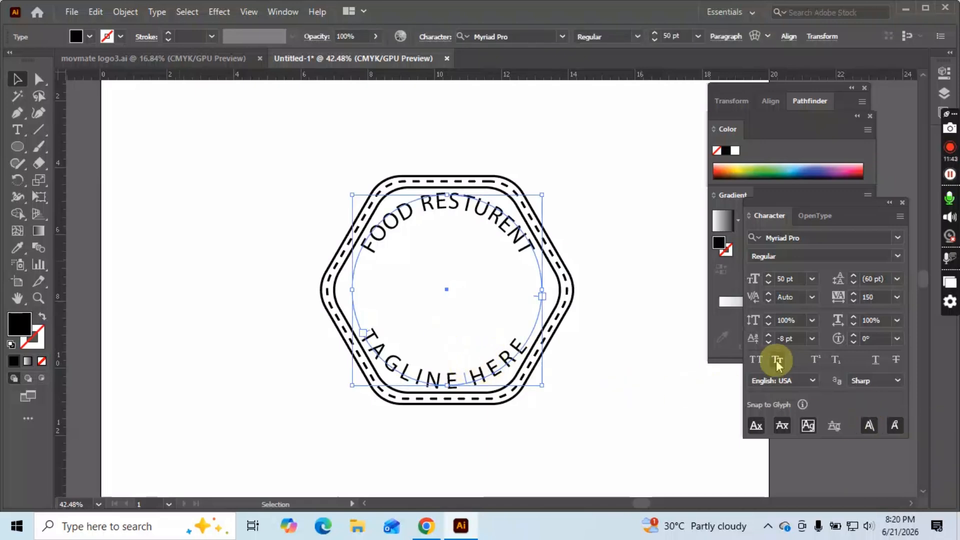
pyautogui.click(768, 334)
pyautogui.click(768, 334)
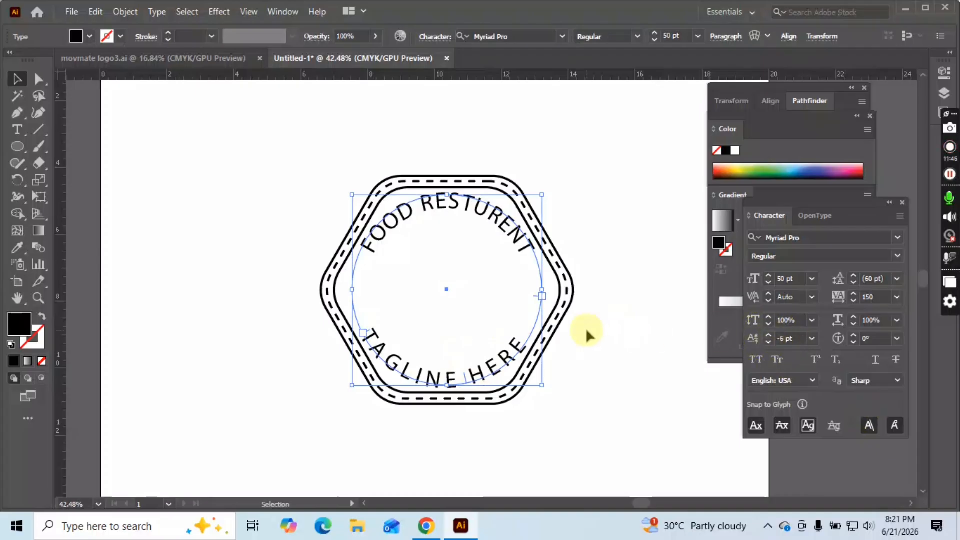
pyautogui.click(602, 329)
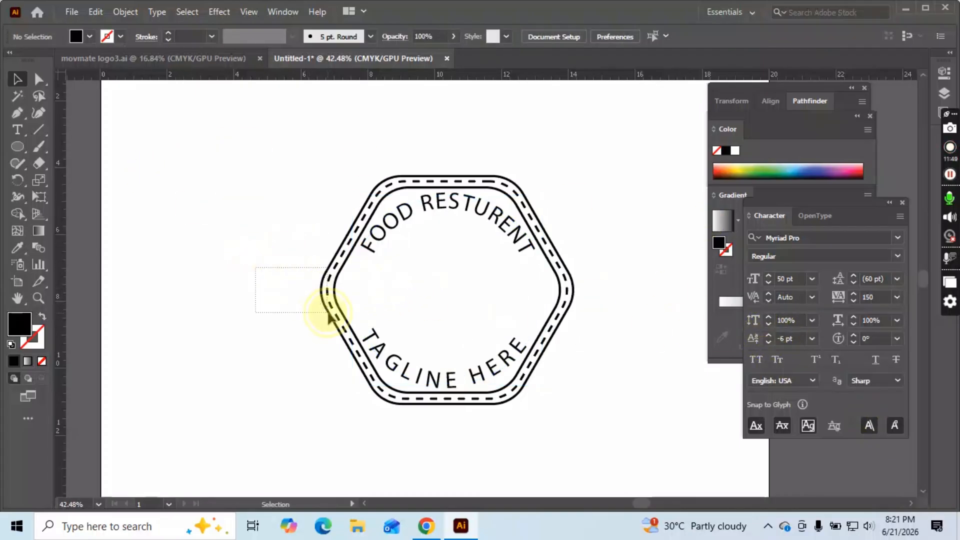
# Step: Expand the three nested hexagon outlines into filled shapes and clear the selection
pyautogui.click(344, 342)
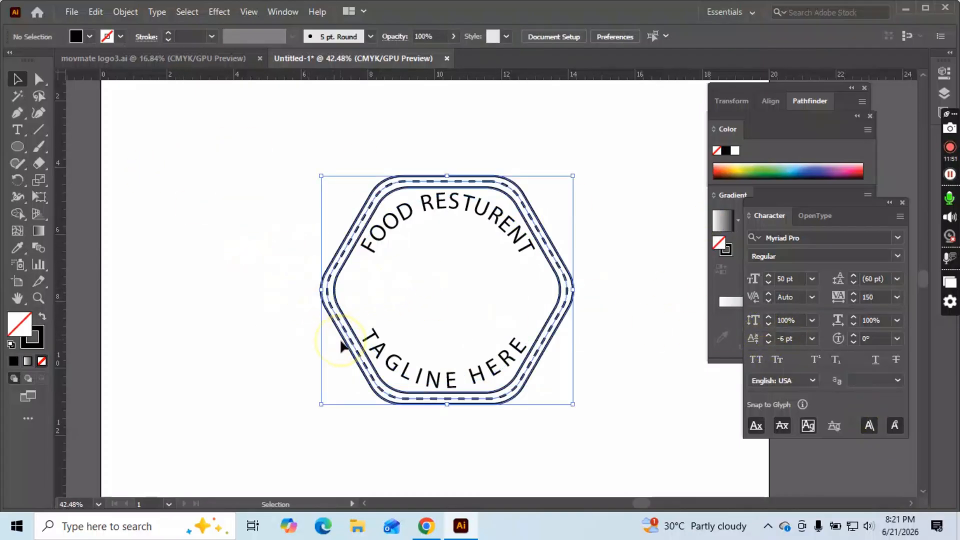
pyautogui.click(124, 11)
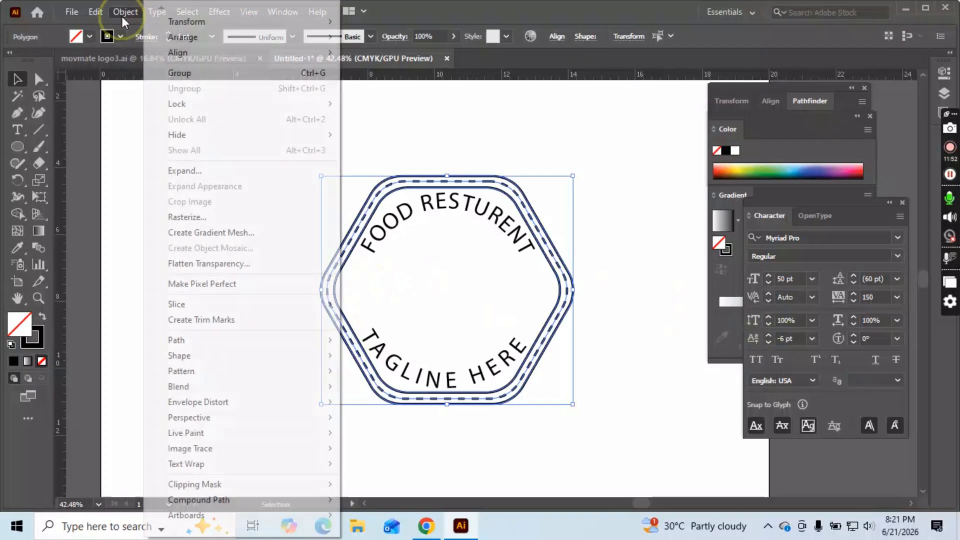
pyautogui.click(216, 171)
pyautogui.click(442, 341)
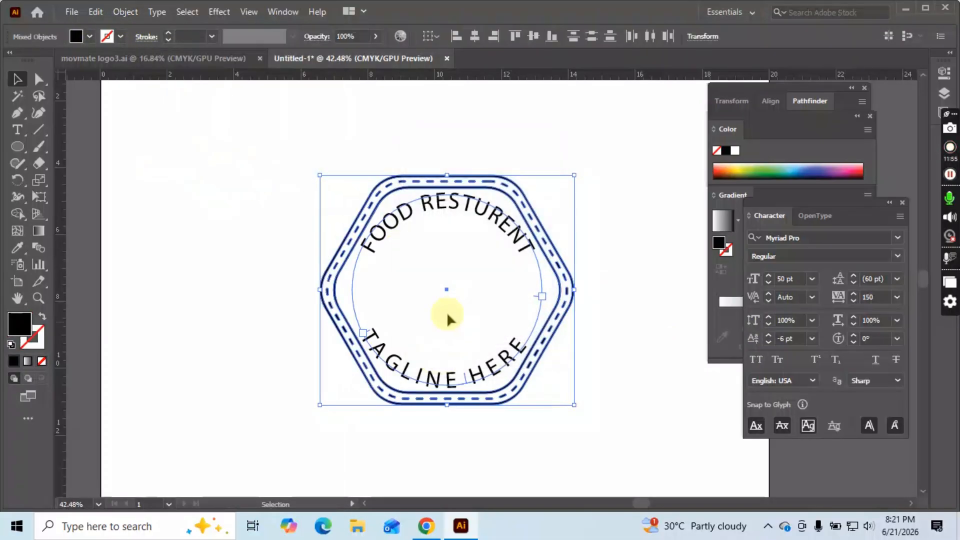
pyautogui.click(602, 125)
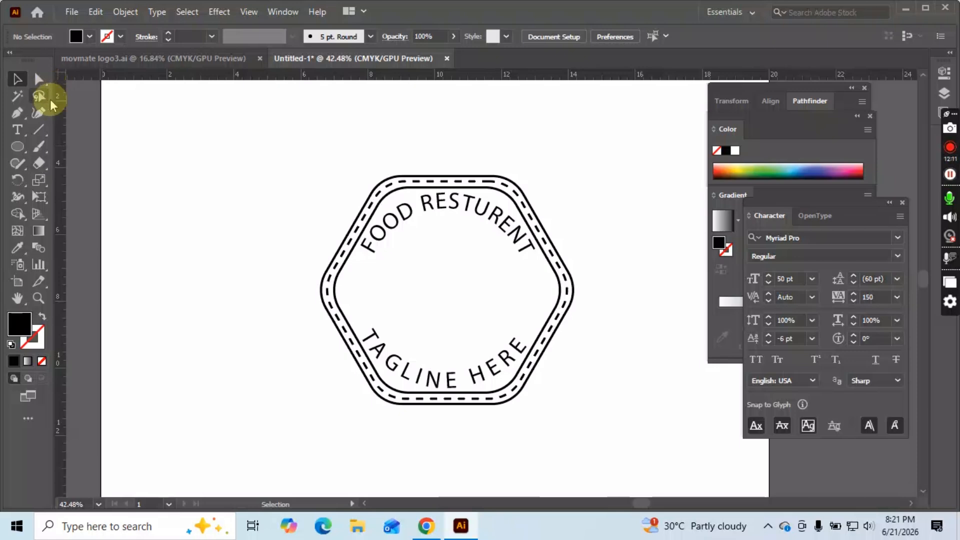
# Step: Add the point text "VINTAGE" on the empty artboard area above and beside the emblem
pyautogui.click(16, 131)
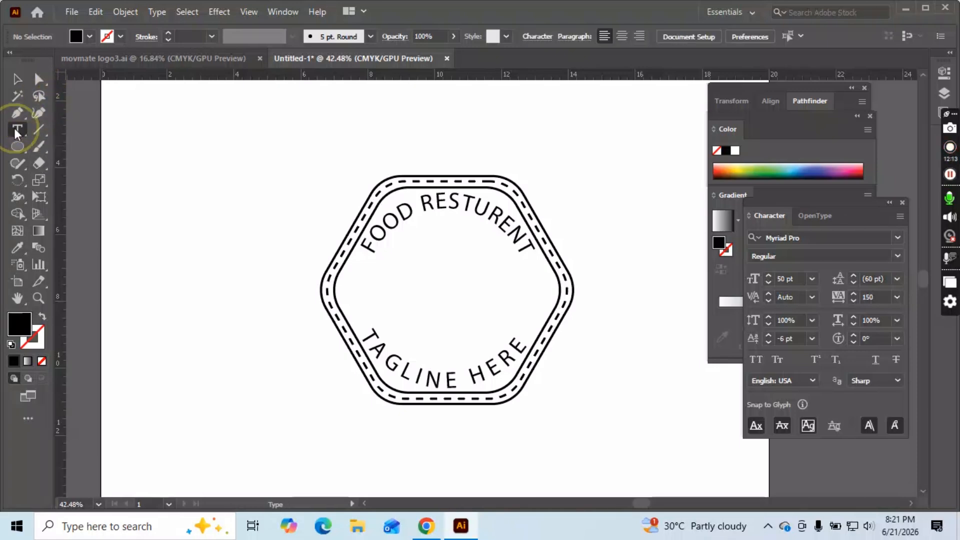
pyautogui.click(155, 123)
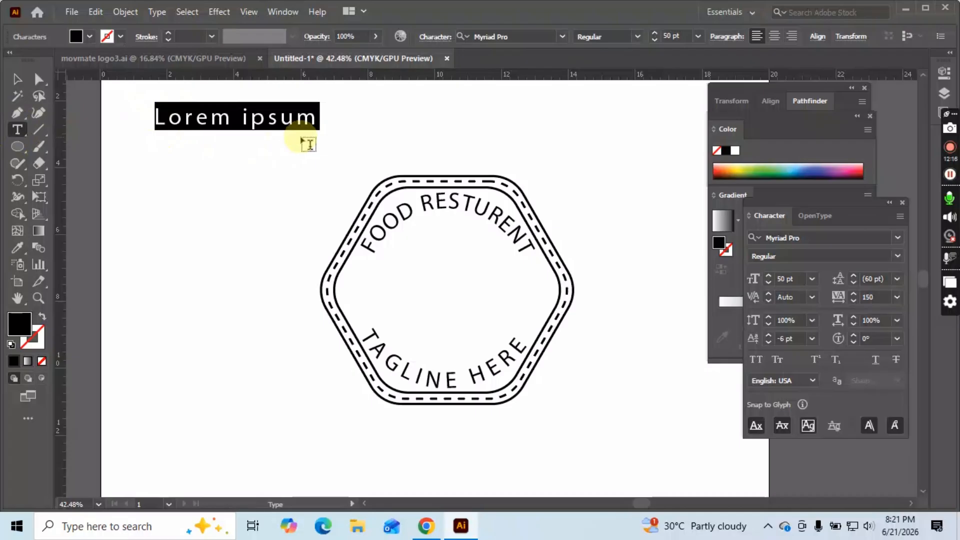
pyautogui.write('VIN')
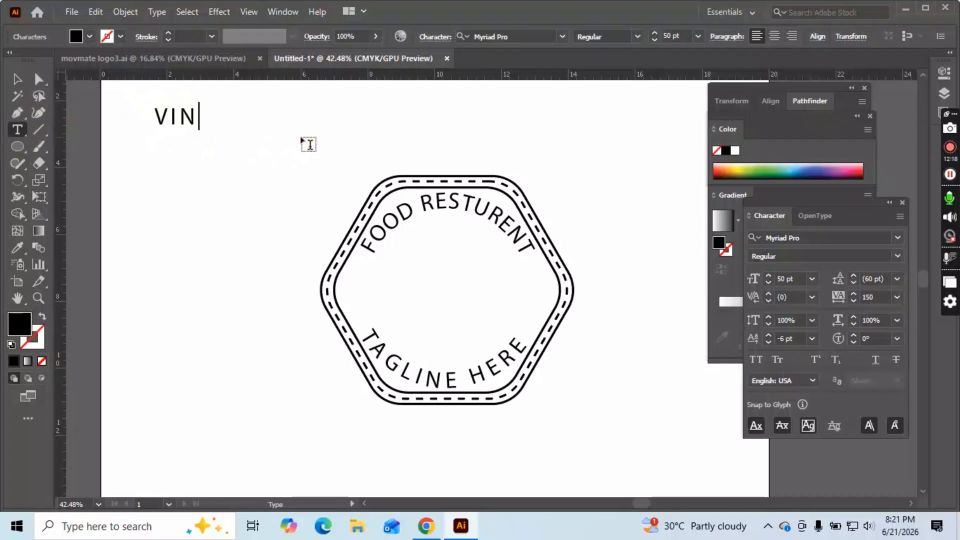
pyautogui.write('TAGE')
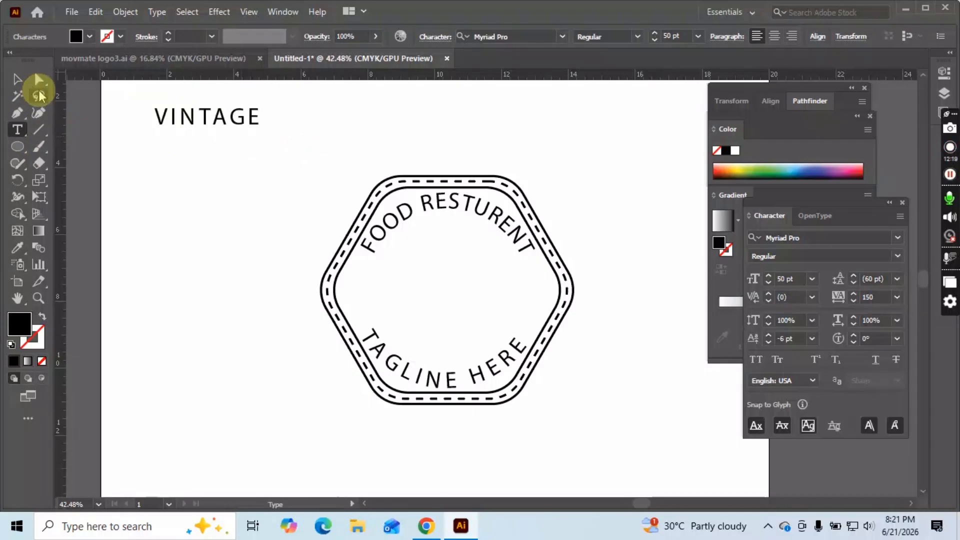
pyautogui.click(15, 81)
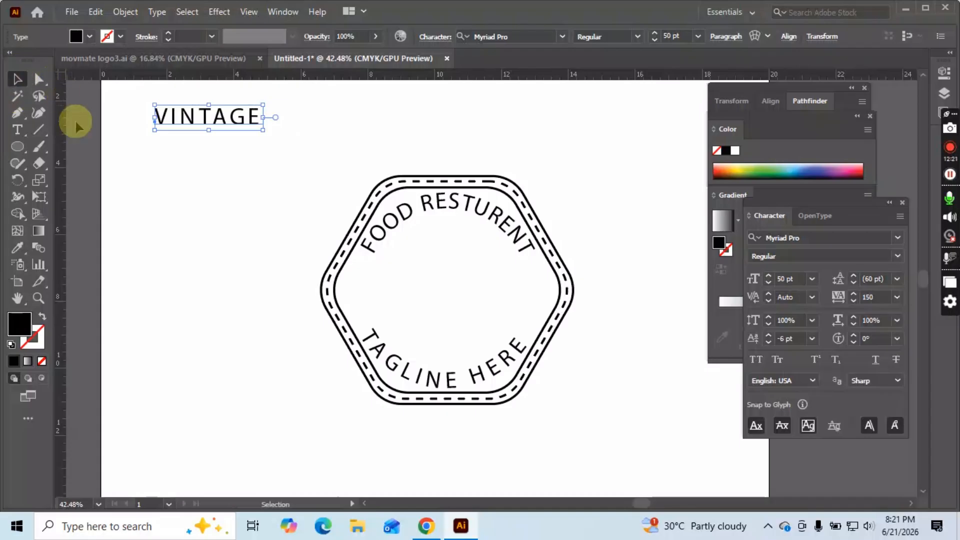
# Step: Set the "VINTAGE" text's font size to 120 pt and place it across the middle of the hexagon emblem
pyautogui.moveTo(237, 136); pyautogui.dragTo(294, 276)
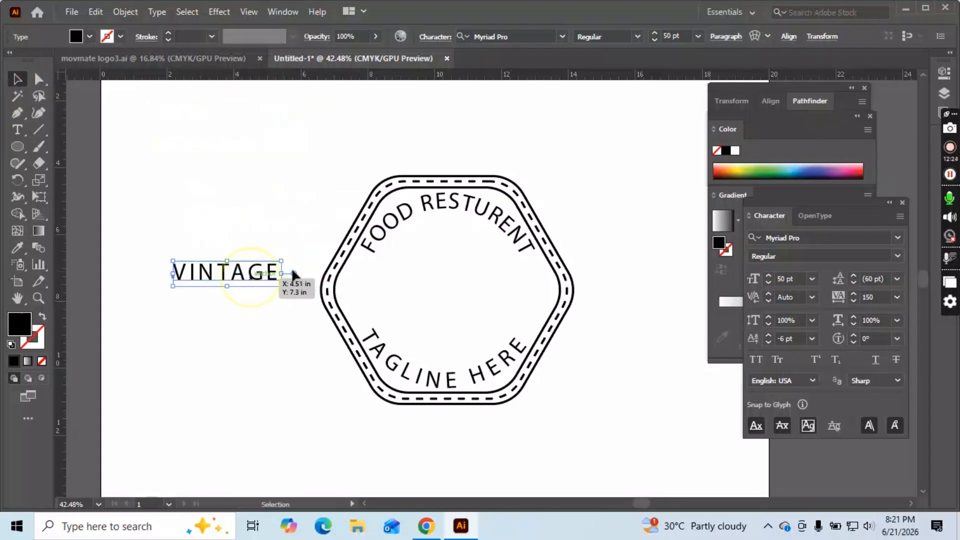
pyautogui.doubleClick(783, 279)
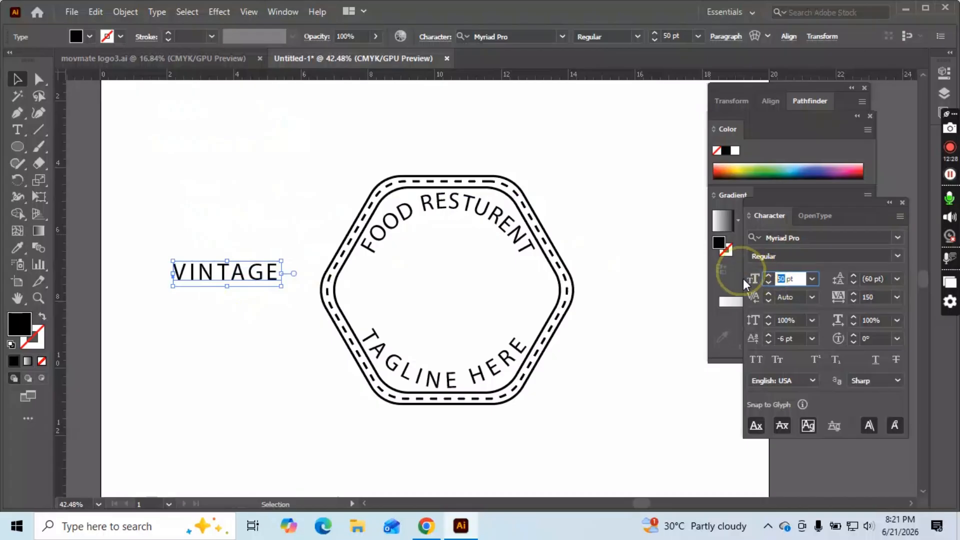
pyautogui.write('120')
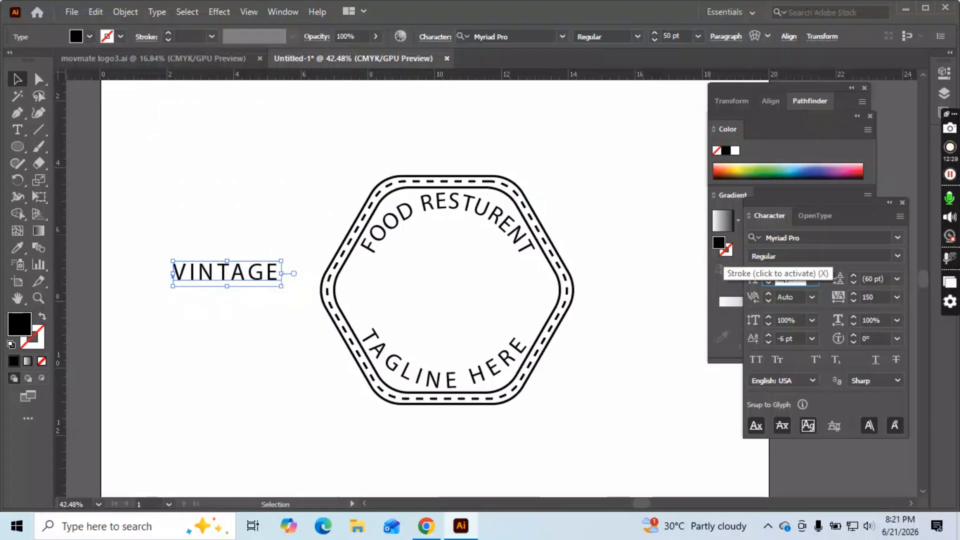
pyautogui.press('Return')
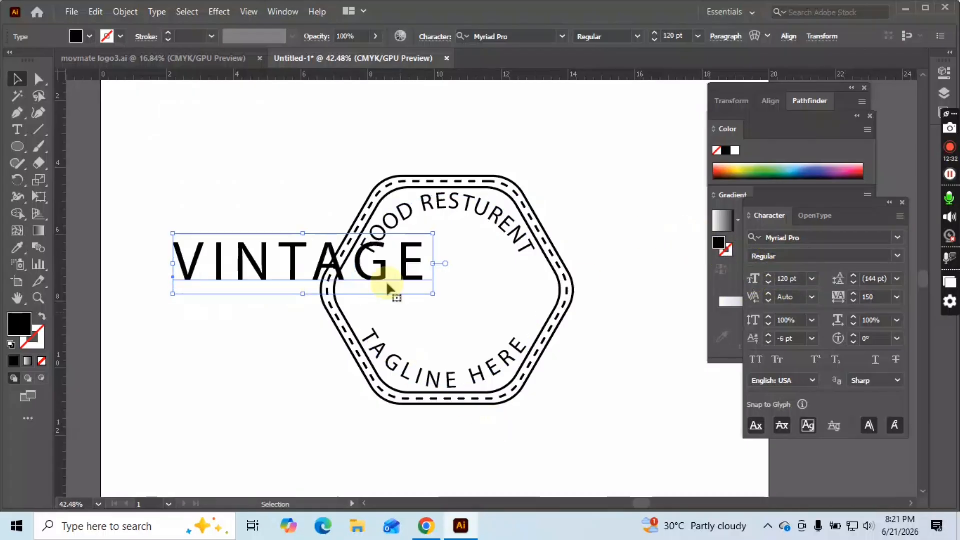
pyautogui.moveTo(380, 267); pyautogui.dragTo(509, 292)
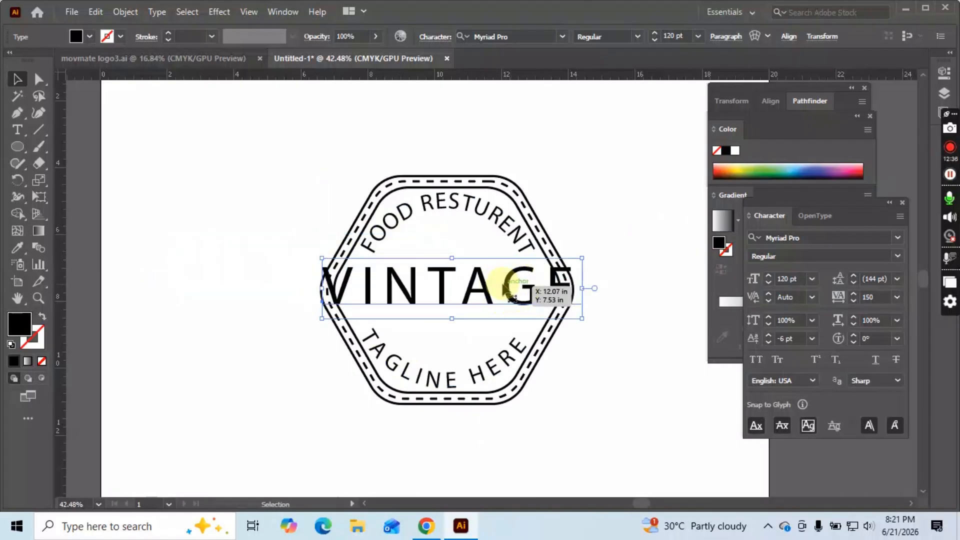
# Step: Reduce the "VINTAGE" text's font size to 110 pt
pyautogui.click(787, 279)
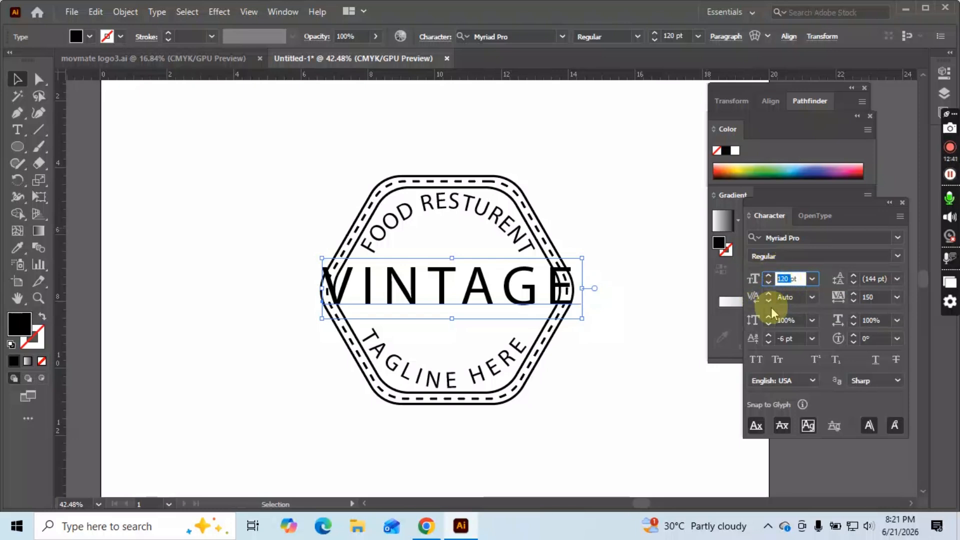
pyautogui.press('BackSpace')
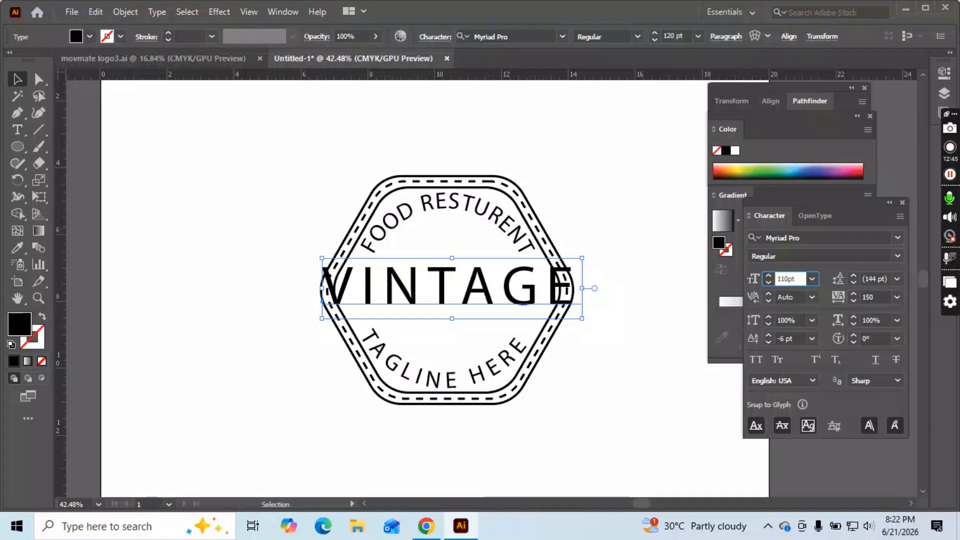
pyautogui.press('Return')
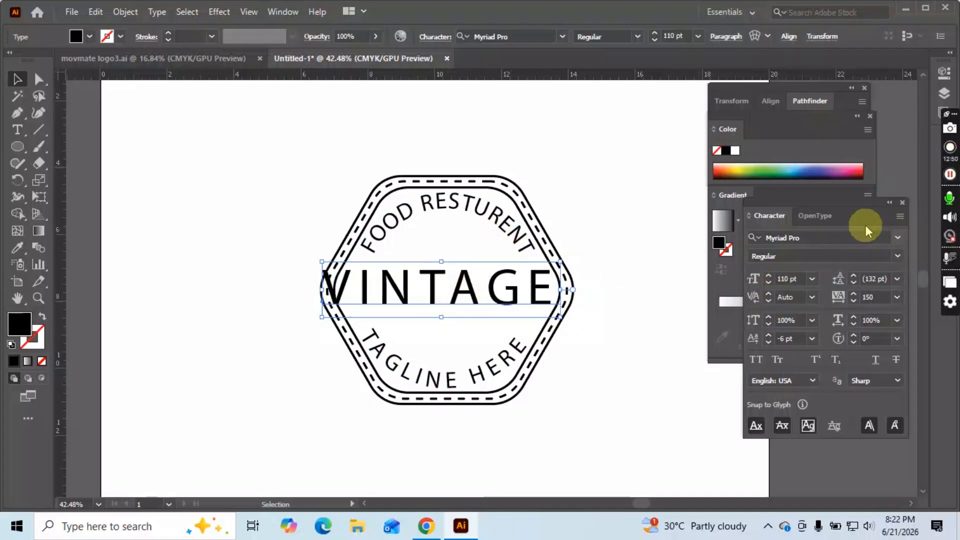
# Step: Change the "VINTAGE" text's font to Arial and set its tracking to 75
pyautogui.click(811, 237)
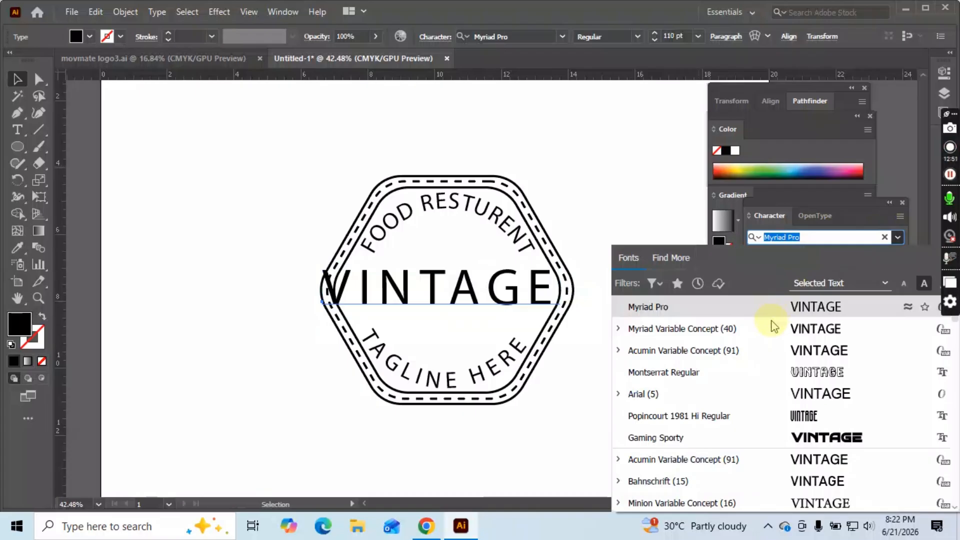
pyautogui.click(710, 395)
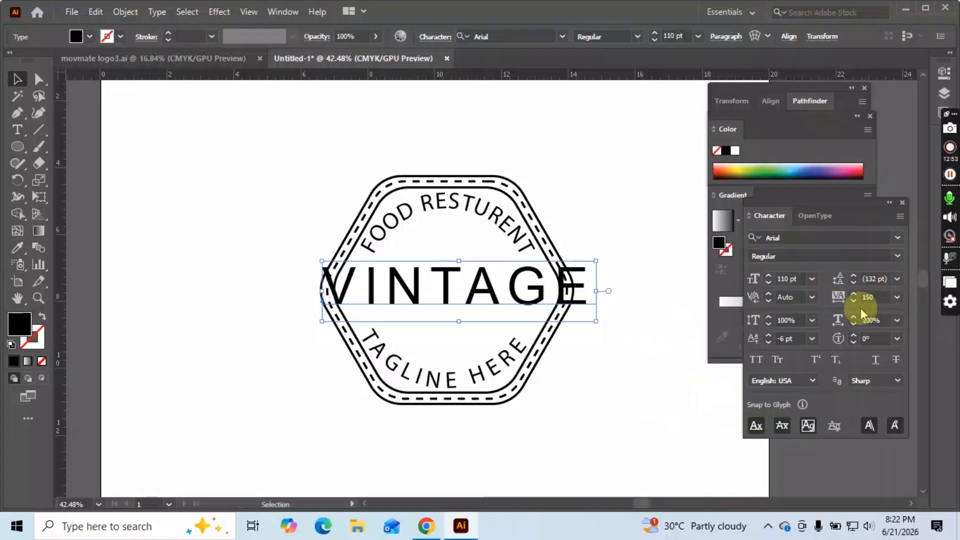
pyautogui.click(897, 297)
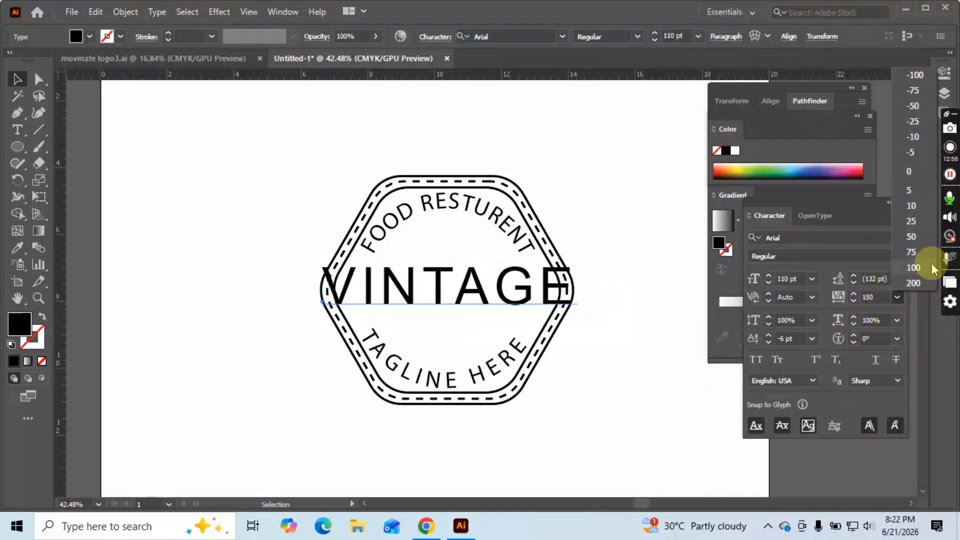
pyautogui.click(923, 250)
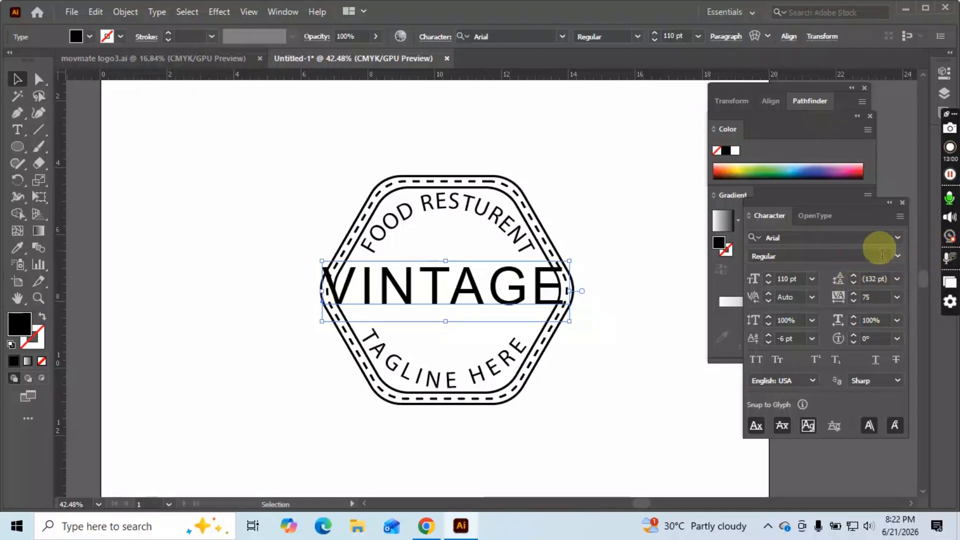
# Step: Set the "VINTAGE" text's font style to Bold and reposition it across the middle of the hexagon emblem
pyautogui.click(898, 256)
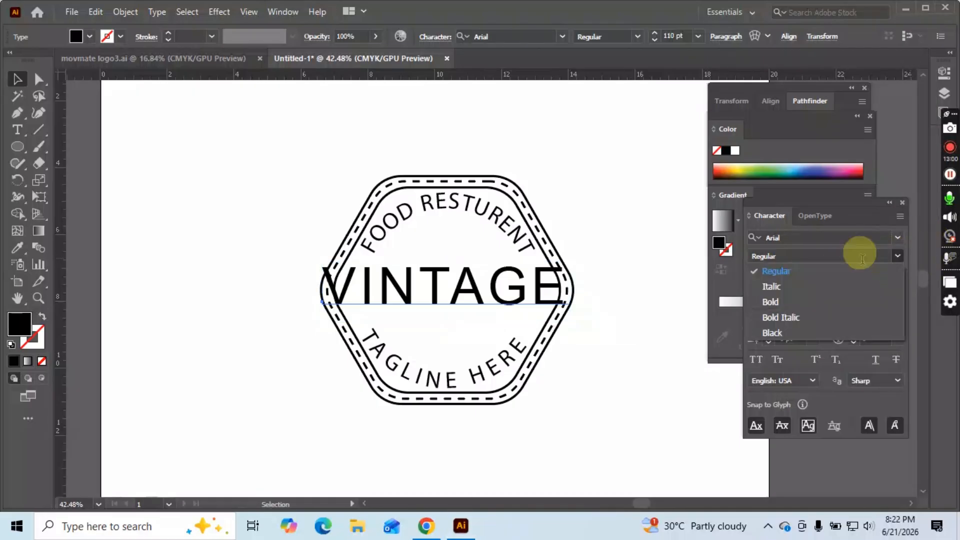
pyautogui.click(806, 306)
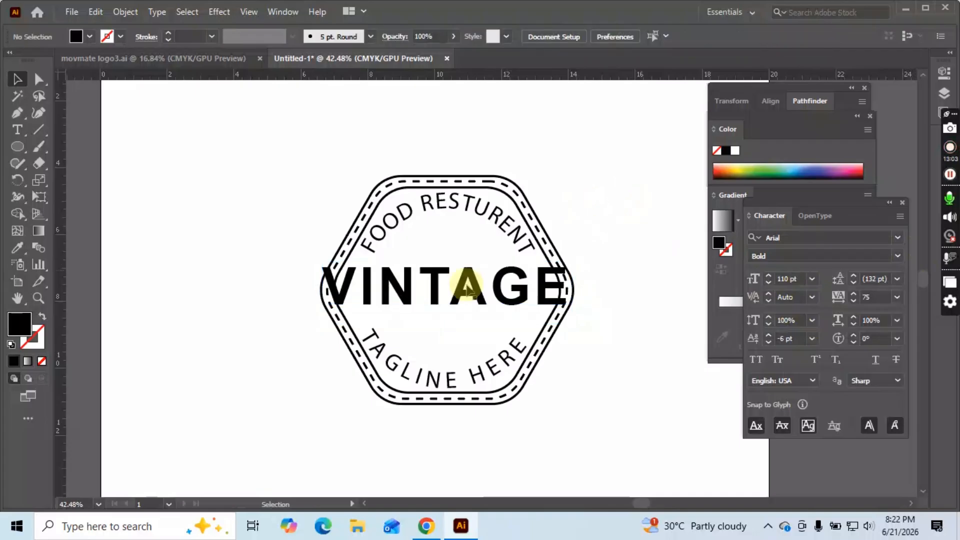
pyautogui.moveTo(467, 286); pyautogui.dragTo(486, 296)
pyautogui.click(644, 276)
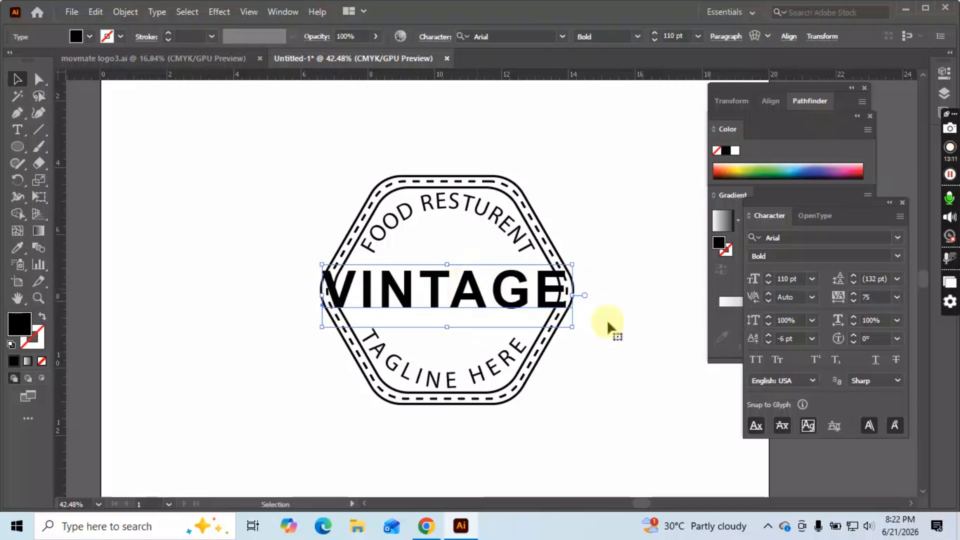
pyautogui.click(658, 335)
pyautogui.click(549, 289)
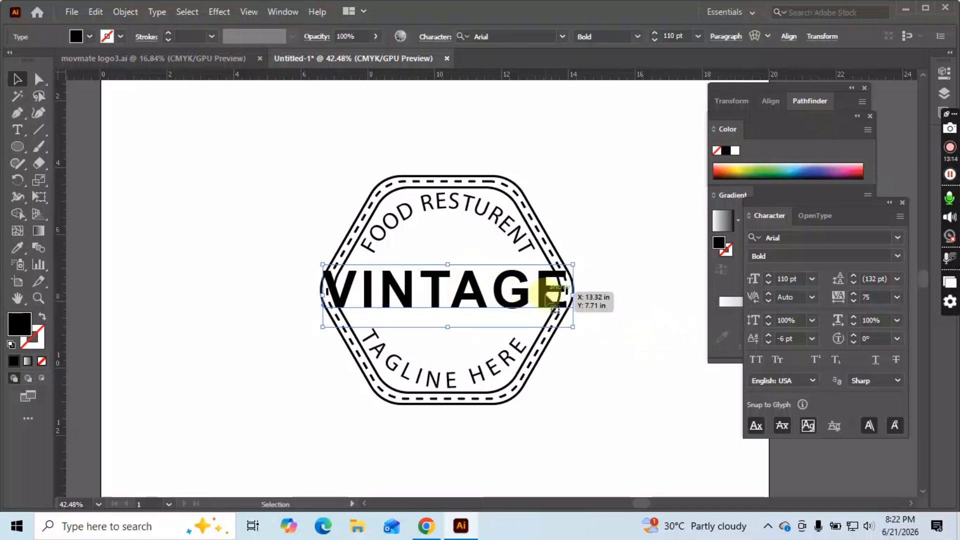
pyautogui.moveTo(549, 295); pyautogui.dragTo(550, 298)
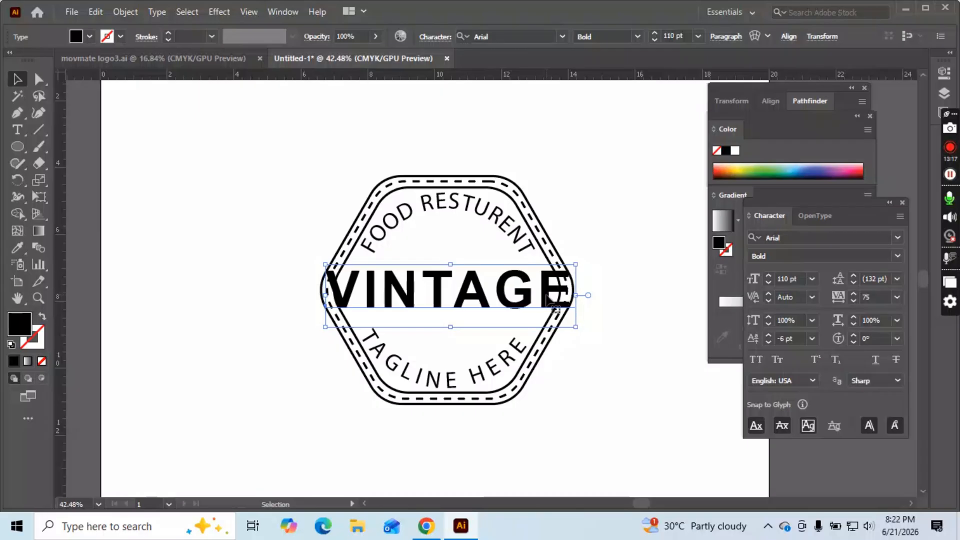
pyautogui.click(622, 339)
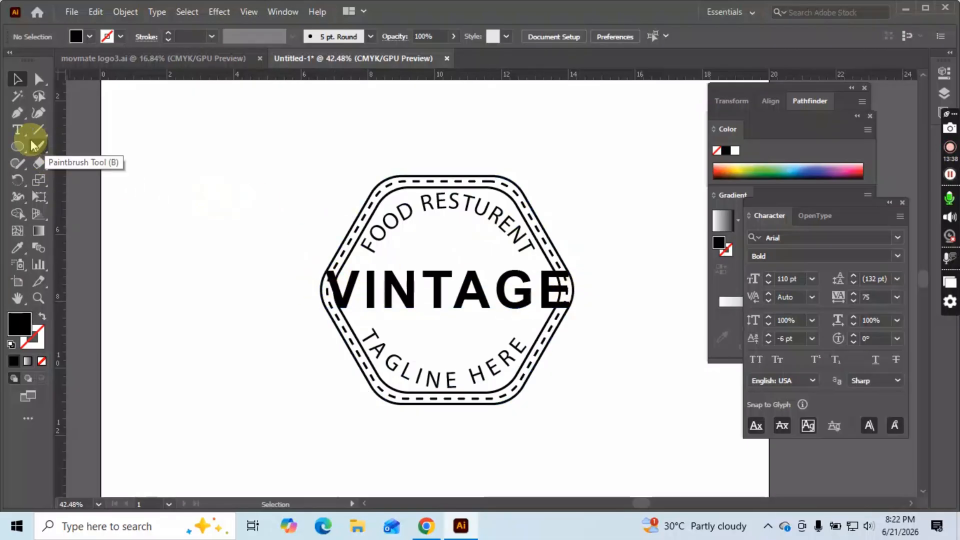
# Step: Draw a rectangular banner about 10 in wide and 1.4 in high over "VINTAGE", extending past both hexagon sides, and fill it bright pink-red
pyautogui.moveTo(16, 146); pyautogui.dragTo(73, 148)
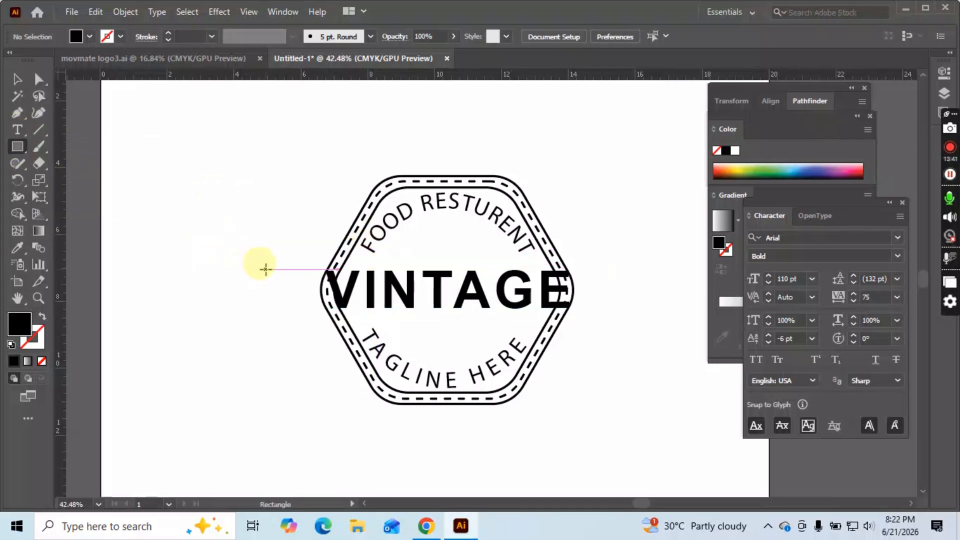
pyautogui.moveTo(266, 269)
pyautogui.mouseDown()
pyautogui.moveTo(491, 304)
pyautogui.moveTo(585, 304)
pyautogui.moveTo(602, 316)
pyautogui.mouseUp()
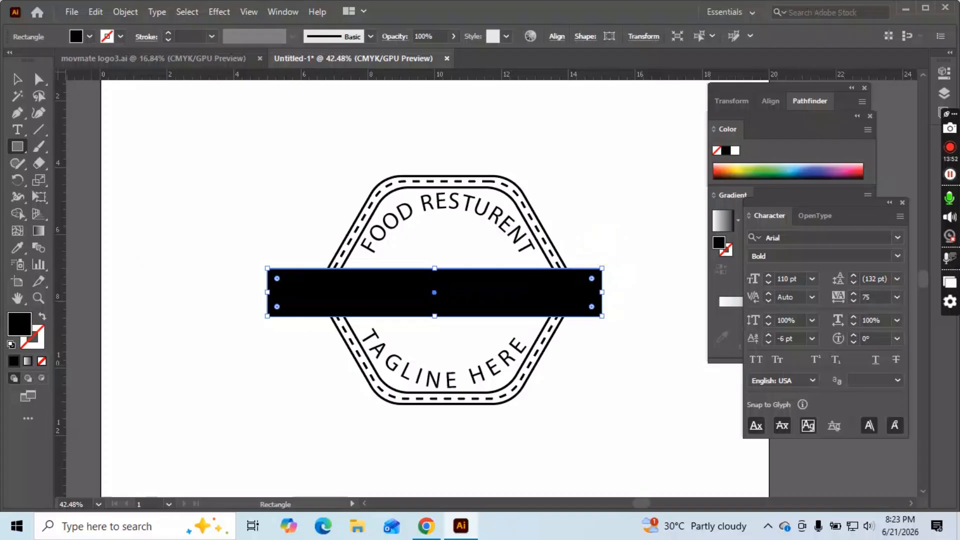
pyautogui.doubleClick(24, 332)
pyautogui.moveTo(390, 274); pyautogui.dragTo(505, 169)
pyautogui.click(611, 173)
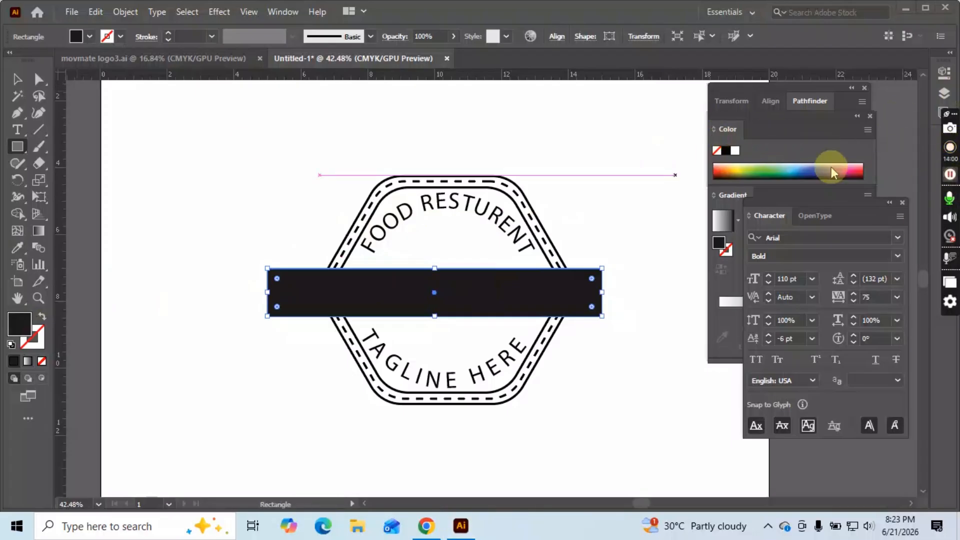
pyautogui.doubleClick(20, 323)
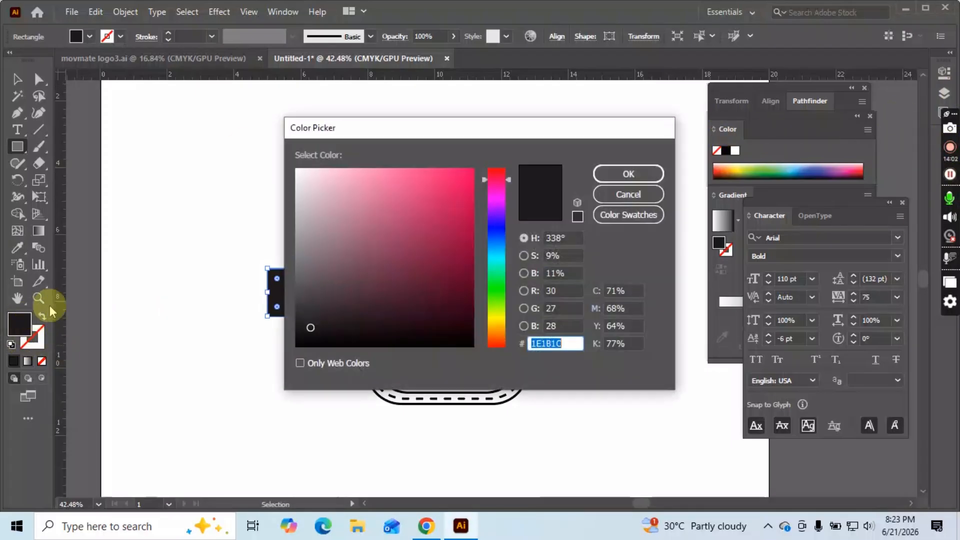
pyautogui.moveTo(461, 213); pyautogui.dragTo(478, 161)
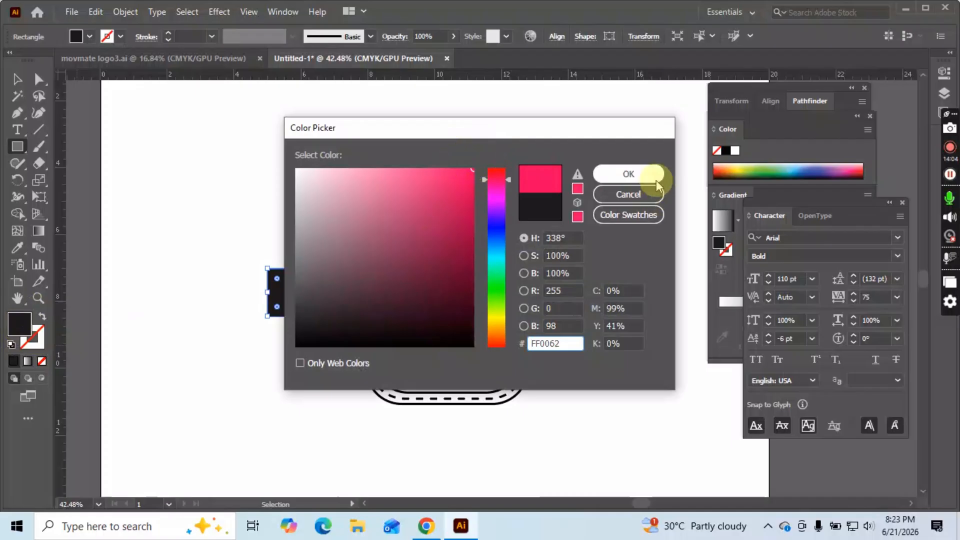
pyautogui.click(620, 195)
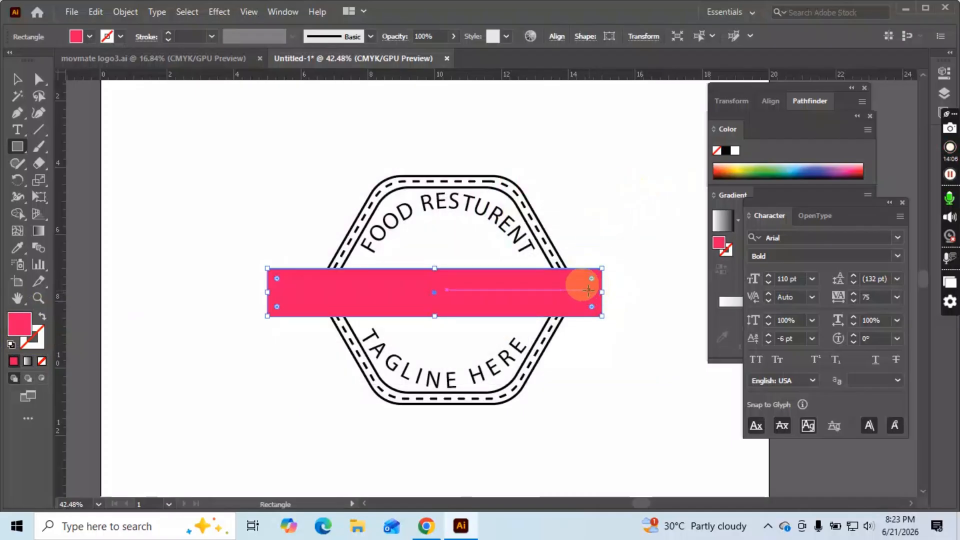
# Step: Send the pink banner behind the emblem and lettering, and shift it slightly to the right
pyautogui.press('v')
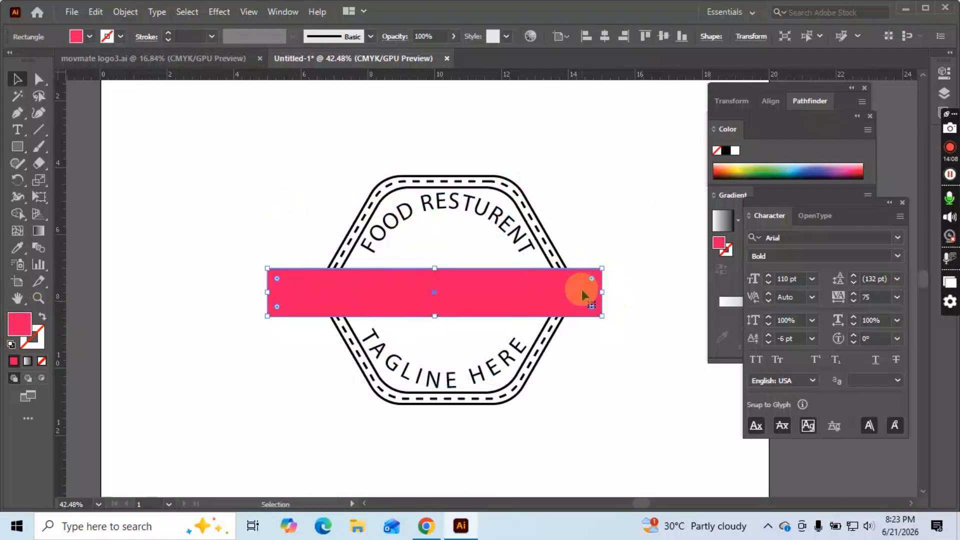
pyautogui.press('a')
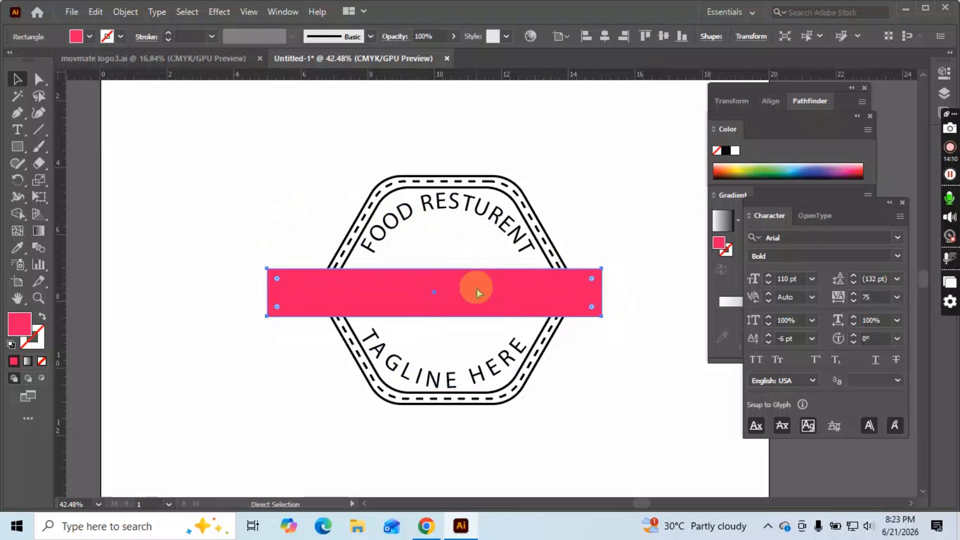
pyautogui.hotkey('ctrl', 'shift', '[')
pyautogui.press('v')
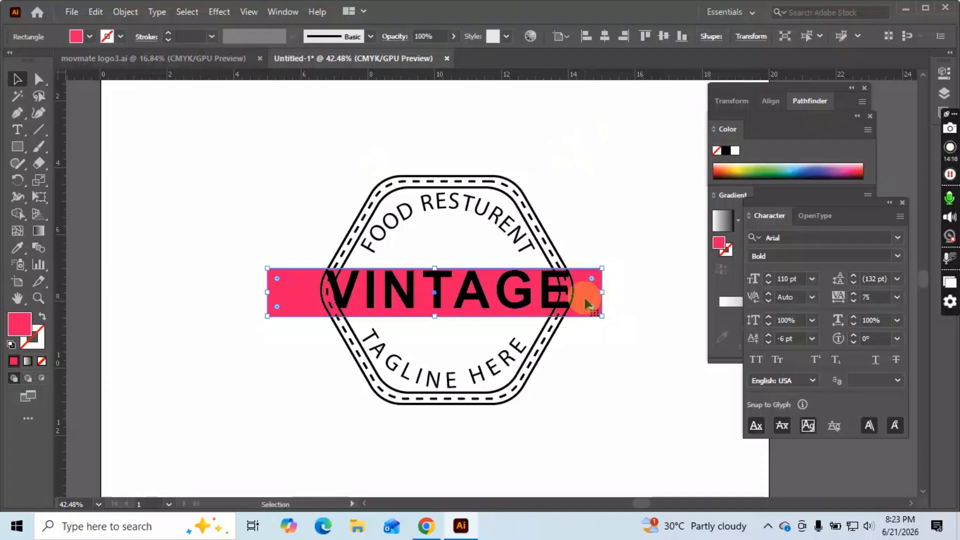
pyautogui.press('c')
pyautogui.press('v')
pyautogui.moveTo(587, 302); pyautogui.dragTo(594, 303)
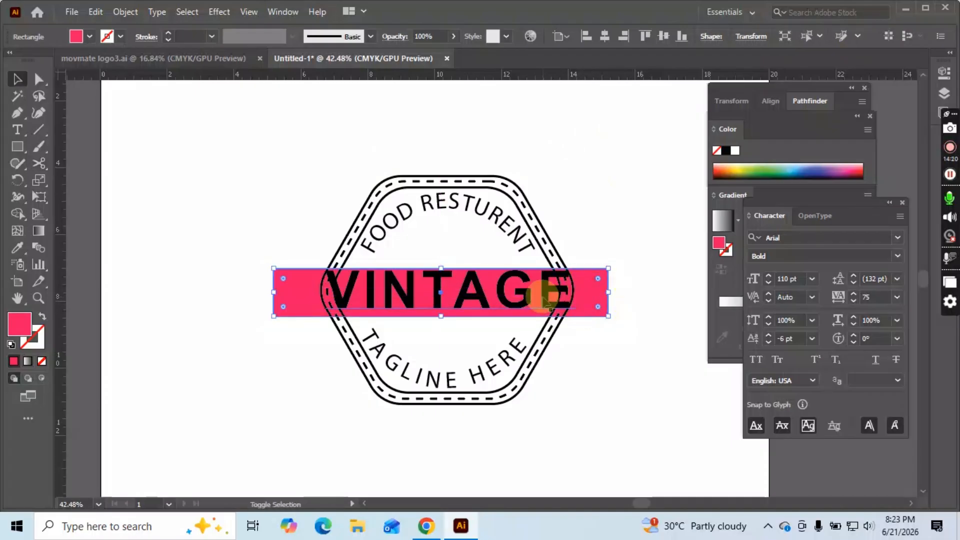
# Step: Try to vertically center the pink banner on the "VINTAGE" text, using the text as the key object
pyautogui.keyDown('shift'); pyautogui.click(570, 298); pyautogui.keyUp('shift')
pyautogui.click(590, 295)
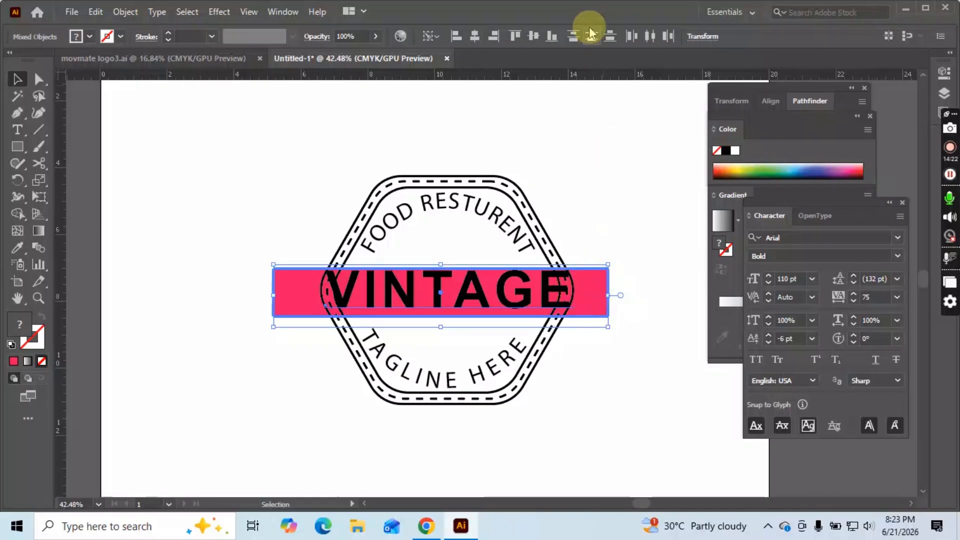
pyautogui.click(532, 38)
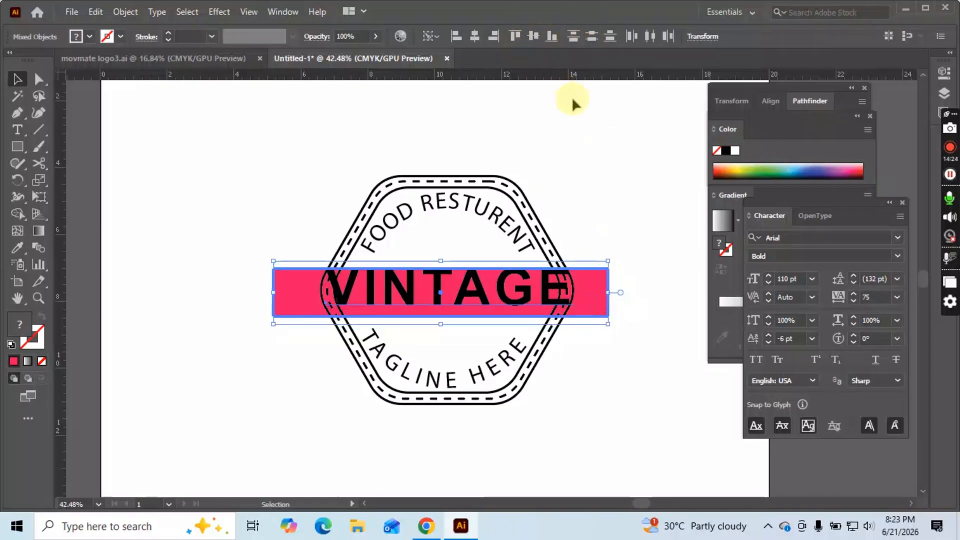
pyautogui.hotkey('ctrl', 'z')
pyautogui.click(557, 293)
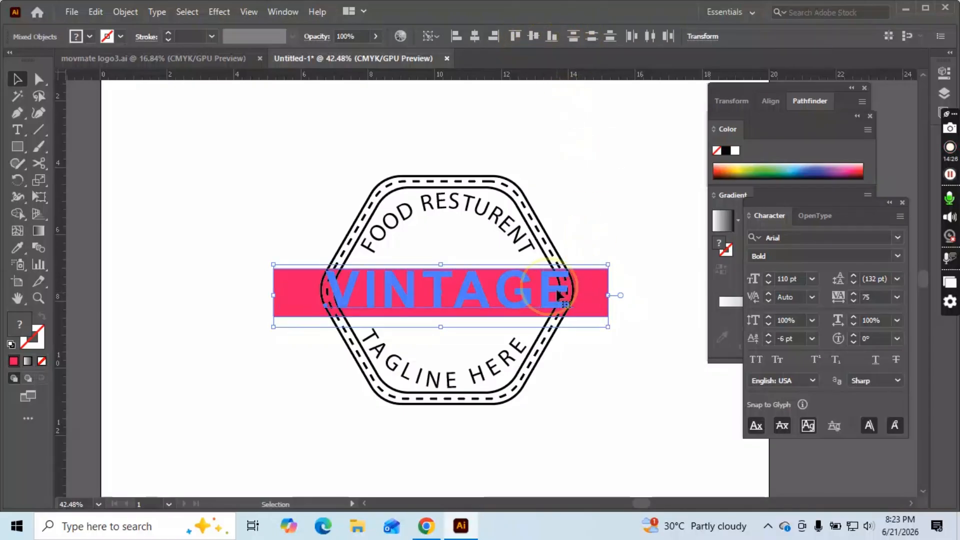
pyautogui.click(537, 37)
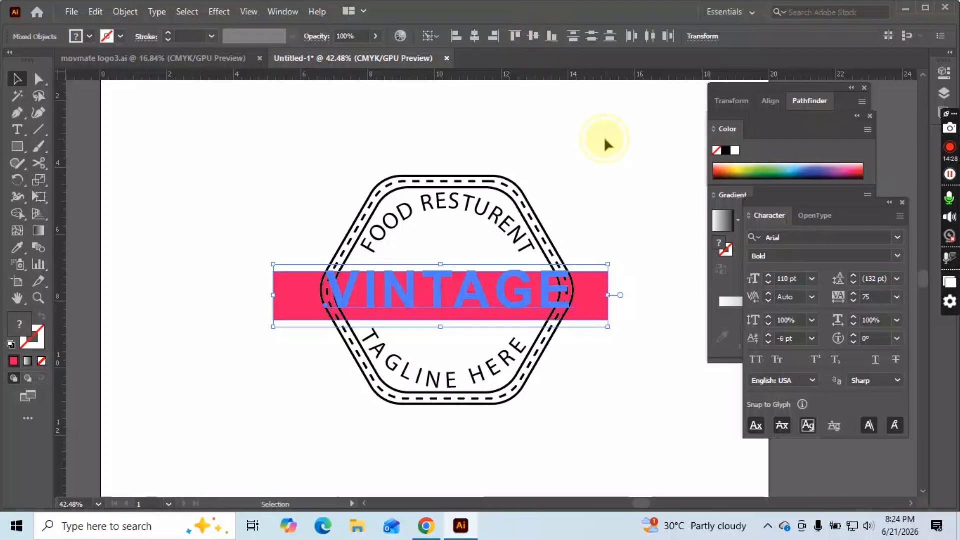
pyautogui.click(604, 137)
# Step: Move the pink banner up slightly so its margins above and below the "VINTAGE" letters look even
pyautogui.moveTo(575, 299); pyautogui.dragTo(581, 281)
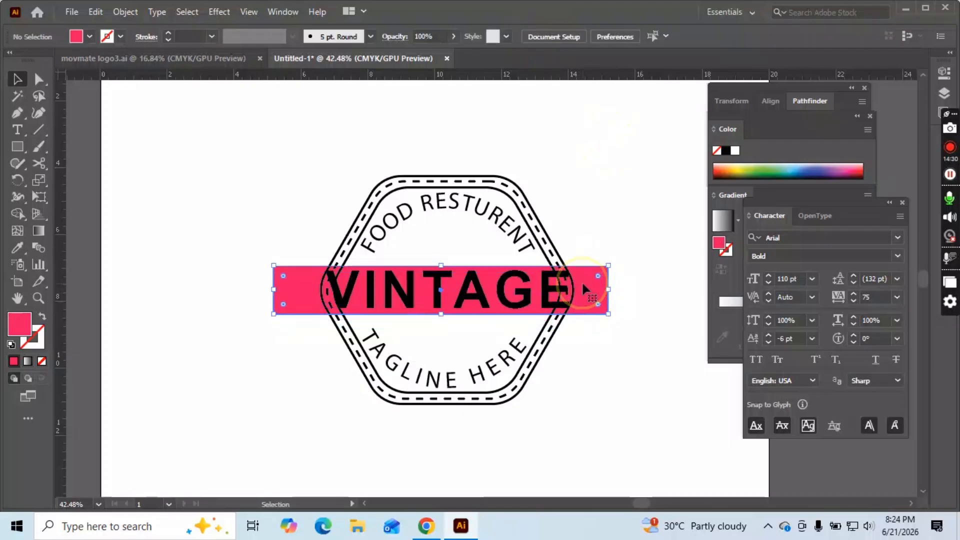
pyautogui.click(632, 262)
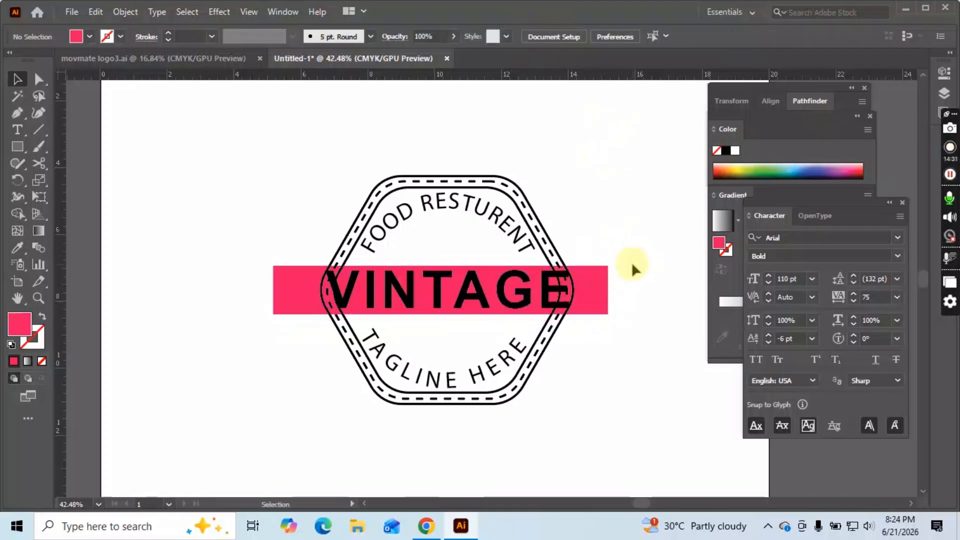
pyautogui.click(584, 312)
pyautogui.press('Up')
pyautogui.press('Up')
pyautogui.press('Up')
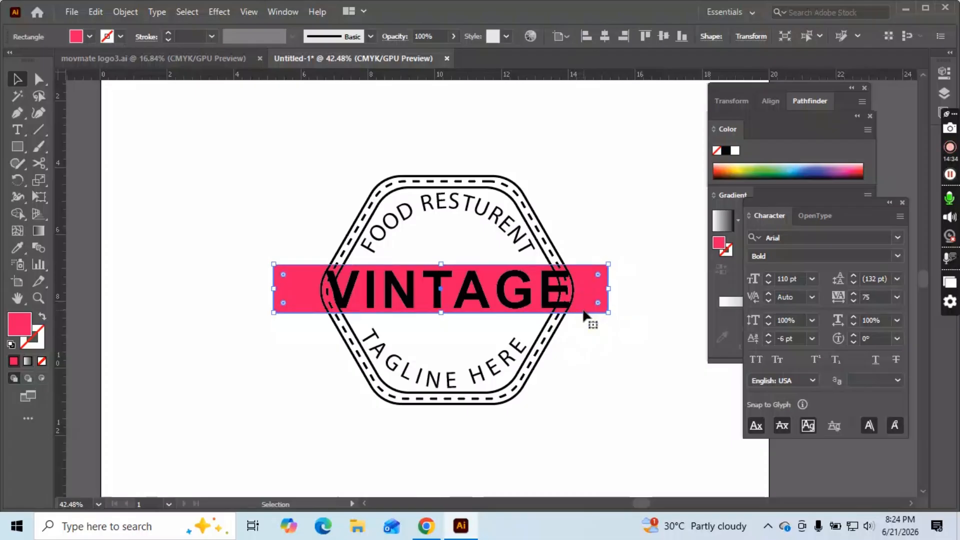
pyautogui.click(637, 392)
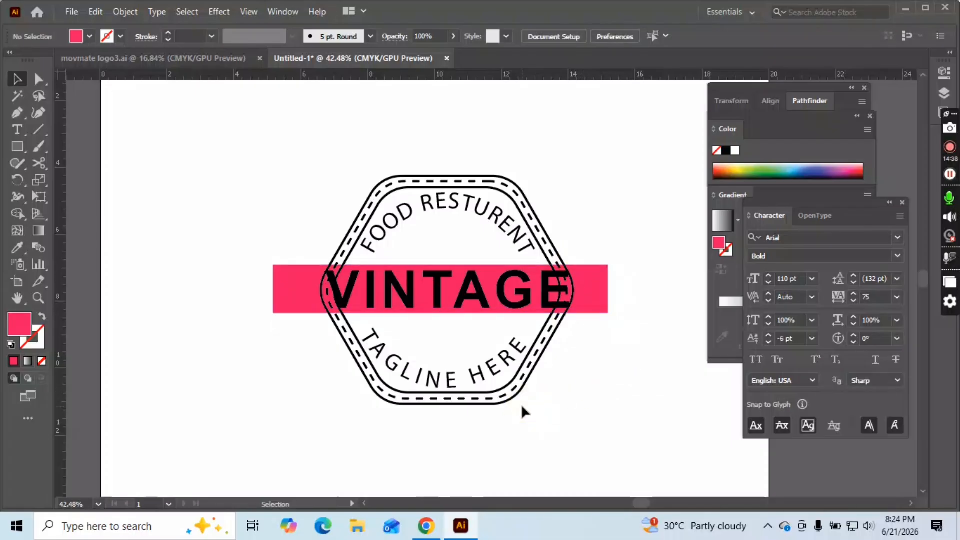
pyautogui.click(407, 312)
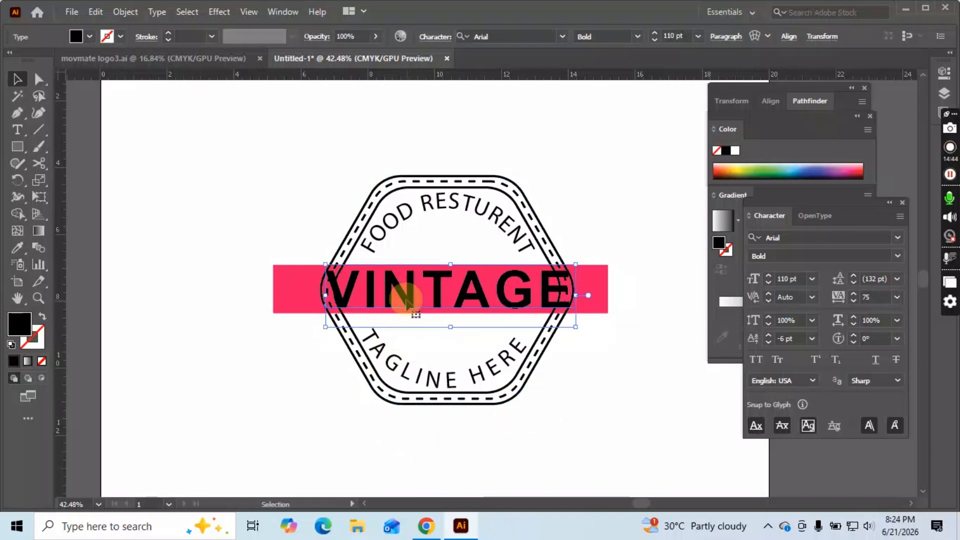
pyautogui.moveTo(334, 220); pyautogui.dragTo(350, 253)
pyautogui.click(261, 204)
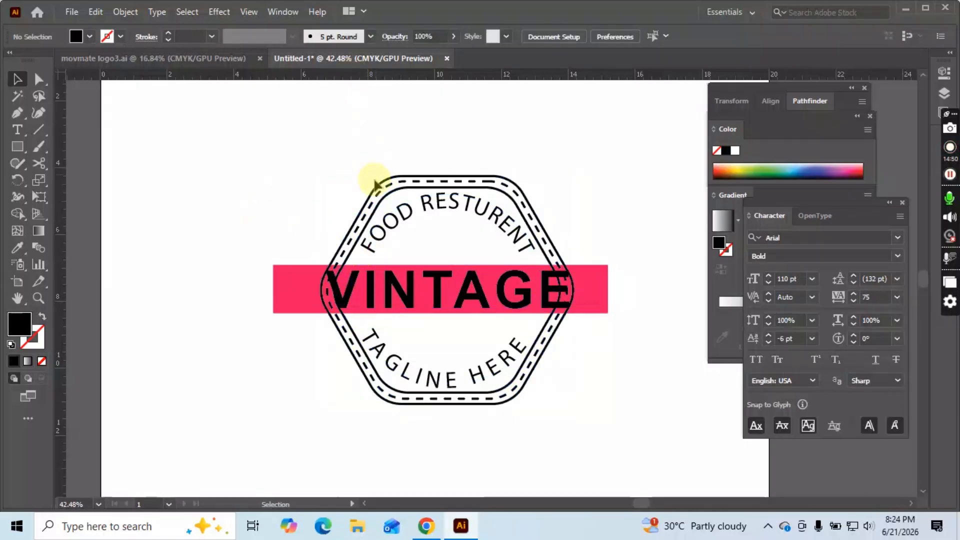
pyautogui.click(320, 289)
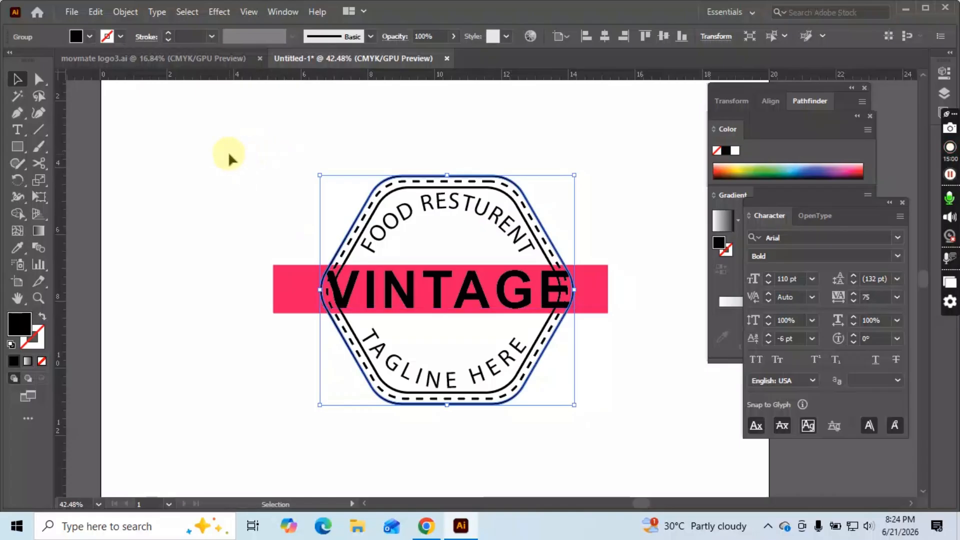
# Step: Select the whole emblem and merge the banner with the hexagon outline pieces crossing it using Shape Builder
pyautogui.moveTo(239, 166); pyautogui.dragTo(624, 431)
pyautogui.hotkey('shift', 'm')
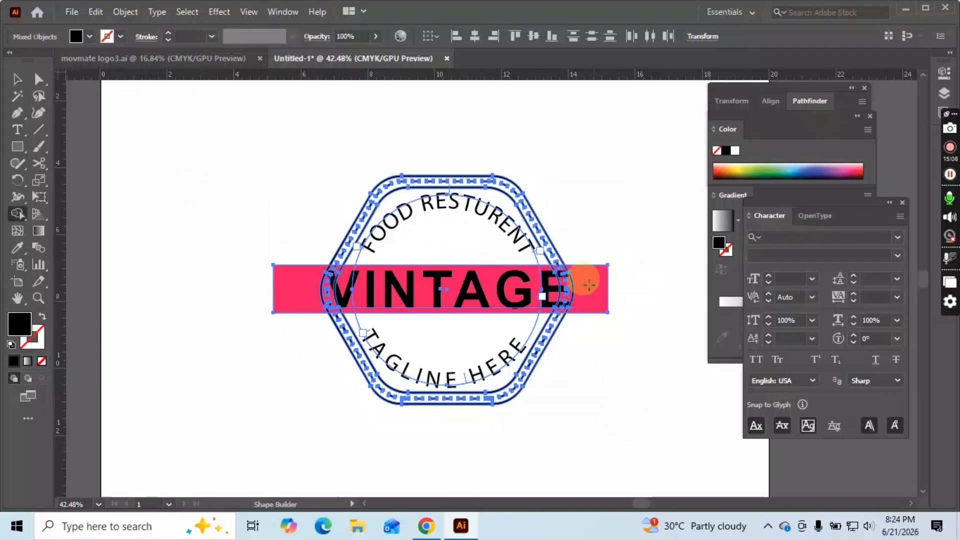
pyautogui.moveTo(582, 285)
pyautogui.mouseDown()
pyautogui.moveTo(319, 287)
pyautogui.moveTo(311, 272)
pyautogui.moveTo(330, 273)
pyautogui.moveTo(331, 259)
pyautogui.moveTo(315, 266)
pyautogui.moveTo(331, 303)
pyautogui.moveTo(404, 283)
pyautogui.moveTo(557, 267)
pyautogui.moveTo(586, 278)
pyautogui.moveTo(547, 280)
pyautogui.moveTo(559, 268)
pyautogui.moveTo(562, 297)
pyautogui.moveTo(553, 268)
pyautogui.mouseUp()
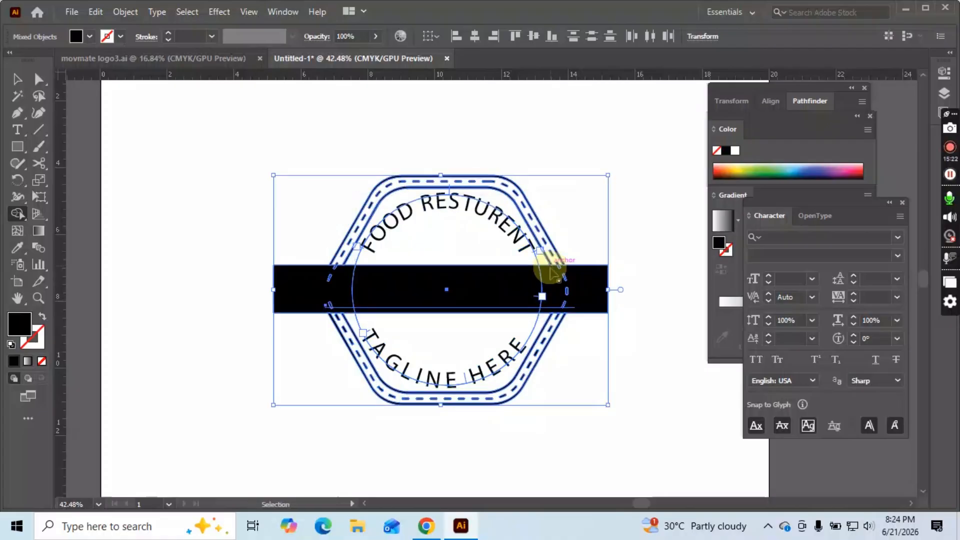
# Step: Merge the leftover hexagon dashes on the banner's left side into the banner with Shape Builder
pyautogui.press('z')
pyautogui.moveTo(396, 279); pyautogui.dragTo(169, 305)
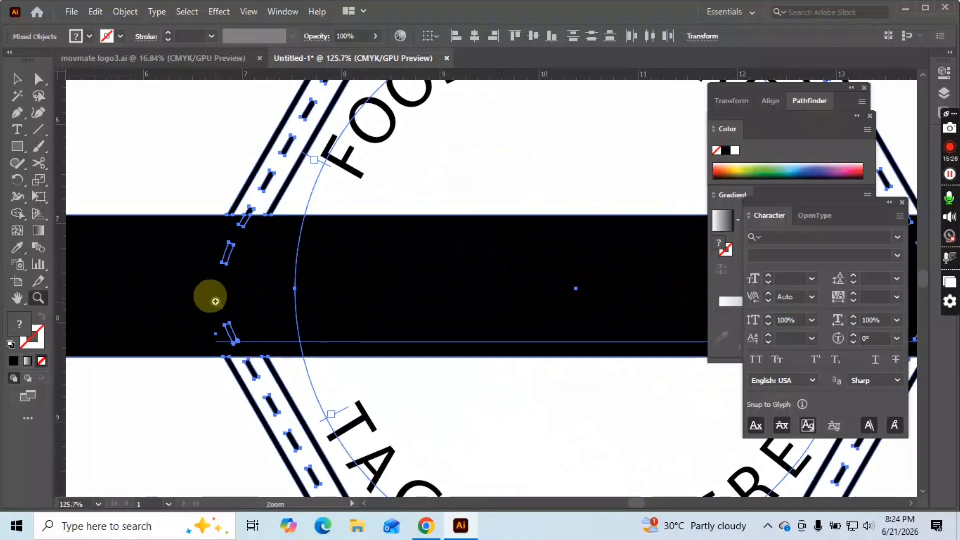
pyautogui.hotkey('shift', 'm')
pyautogui.moveTo(224, 324)
pyautogui.mouseDown()
pyautogui.moveTo(218, 251)
pyautogui.moveTo(231, 250)
pyautogui.moveTo(231, 220)
pyautogui.mouseUp()
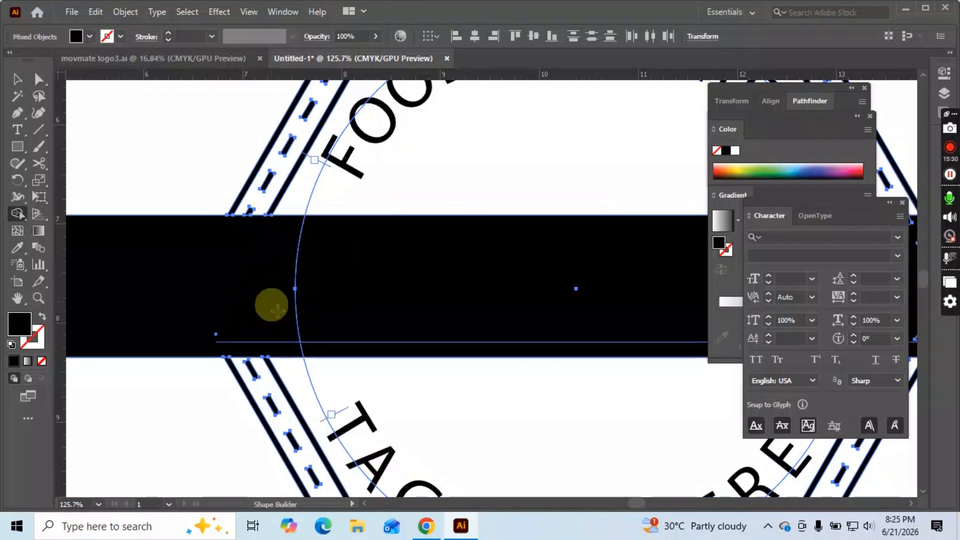
# Step: Merge the remaining hexagon dashes on the banner's right side into the banner with Shape Builder
pyautogui.press('space')
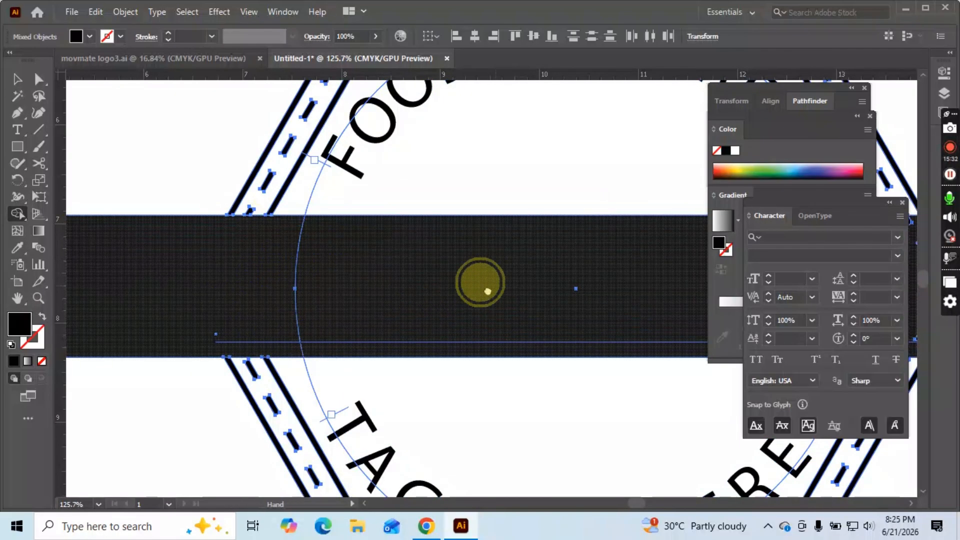
pyautogui.hscroll(5, 478, 278)
pyautogui.hotkey('ctrl', 'z')
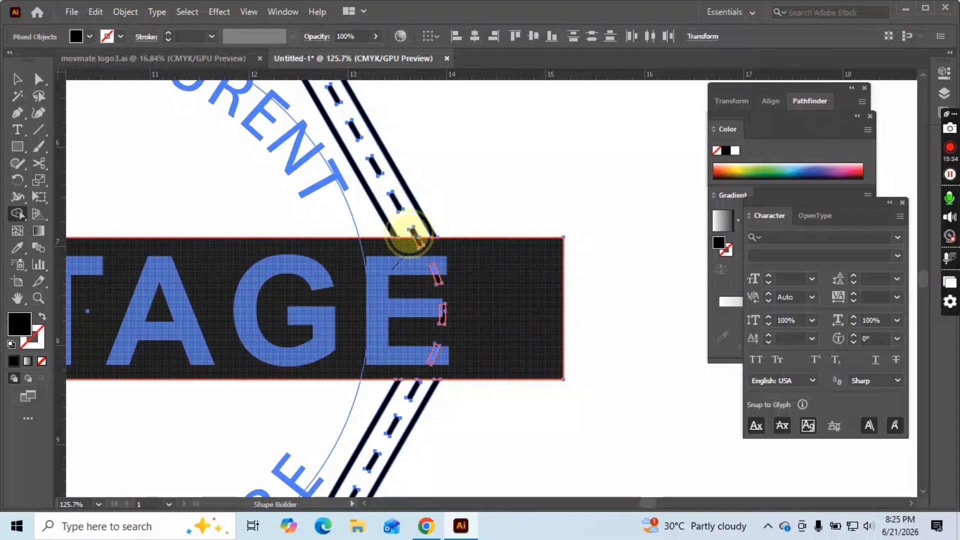
pyautogui.moveTo(426, 295)
pyautogui.mouseDown()
pyautogui.moveTo(442, 327)
pyautogui.moveTo(443, 306)
pyautogui.moveTo(434, 341)
pyautogui.moveTo(408, 346)
pyautogui.moveTo(420, 332)
pyautogui.mouseUp()
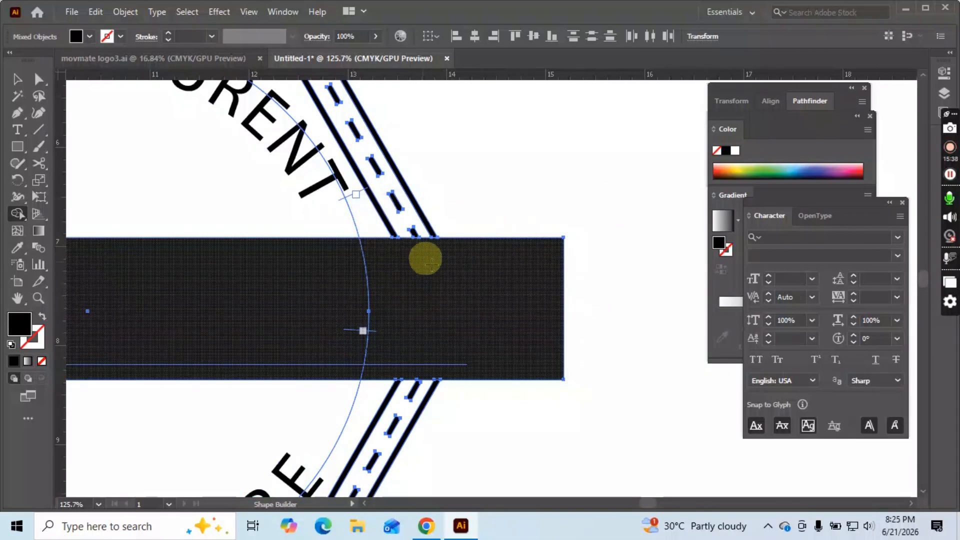
pyautogui.press('v')
pyautogui.moveTo(423, 281); pyautogui.dragTo(208, 259)
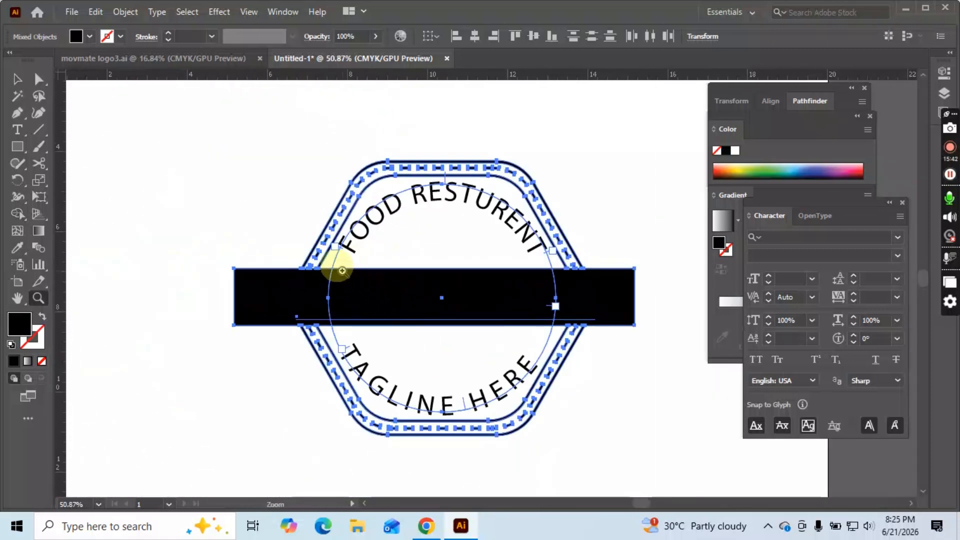
# Step: Delete the black banner behind "VINTAGE" with Shape Builder, leaving a gap in the hexagon outlines, and deselect the emblem
pyautogui.hotkey('shift', 'm')
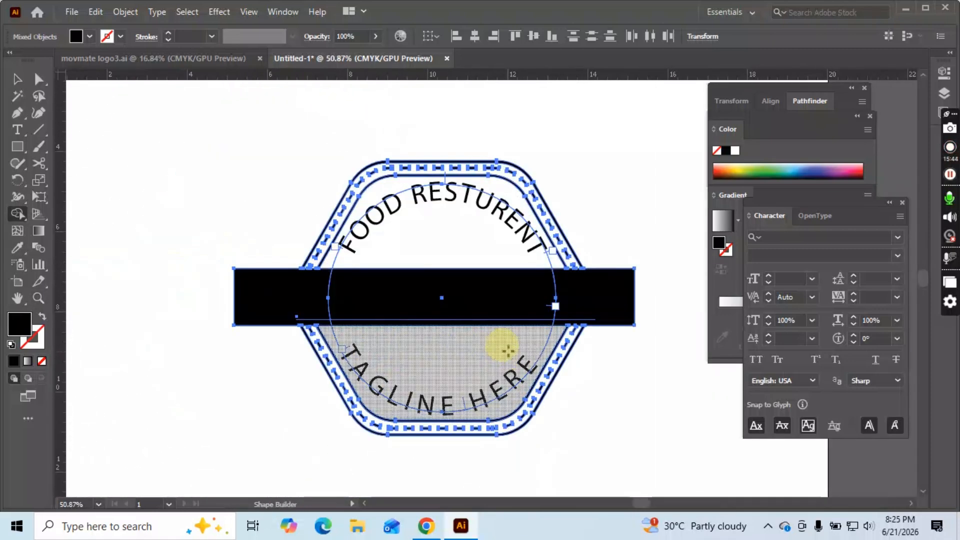
pyautogui.keyDown('alt'); pyautogui.click(483, 305); pyautogui.keyUp('alt')
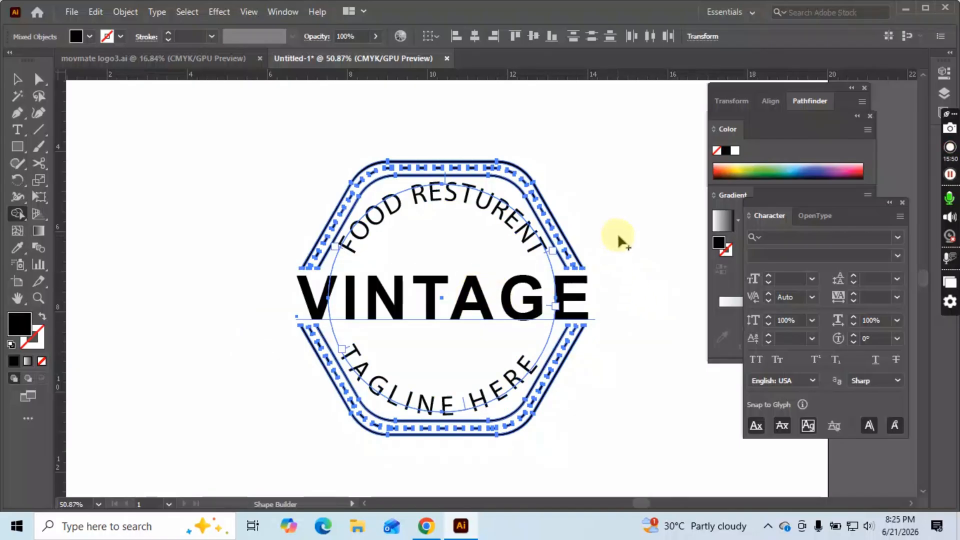
pyautogui.press('v')
pyautogui.click(653, 220)
pyautogui.scroll(-1, 618, 224)
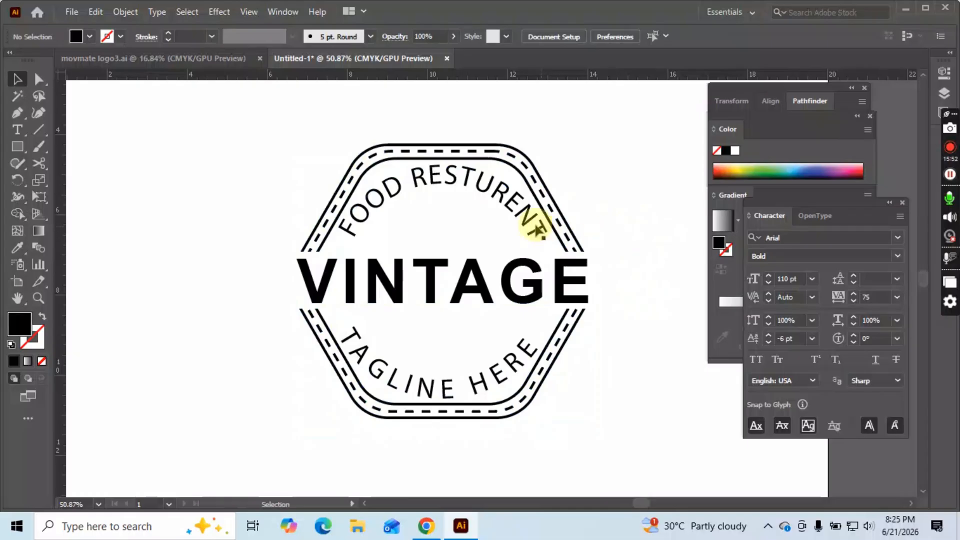
pyautogui.scroll(4, 470, 226)
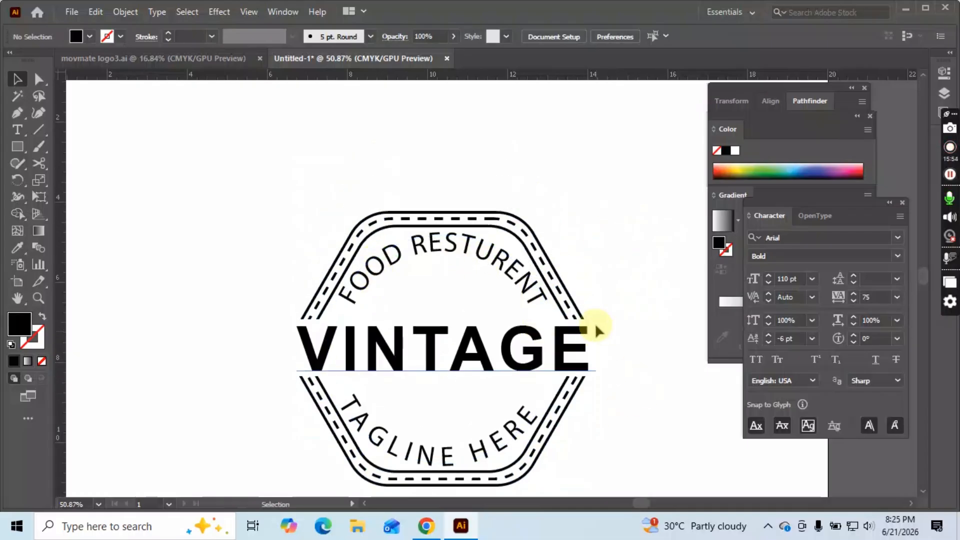
pyautogui.scroll(-1, 590, 300)
pyautogui.press('z')
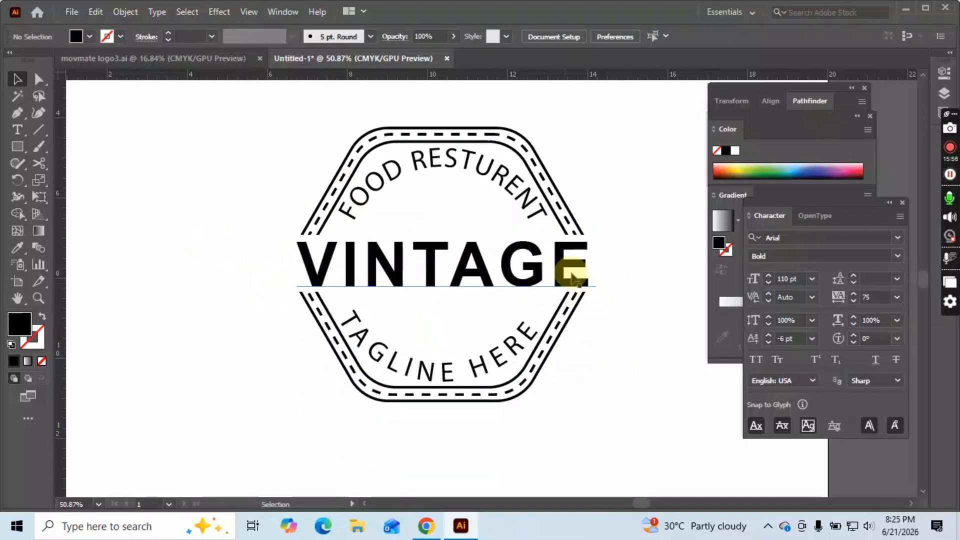
pyautogui.keyDown('alt'); pyautogui.click(375, 254); pyautogui.keyUp('alt')
pyautogui.moveTo(504, 270); pyautogui.dragTo(341, 281)
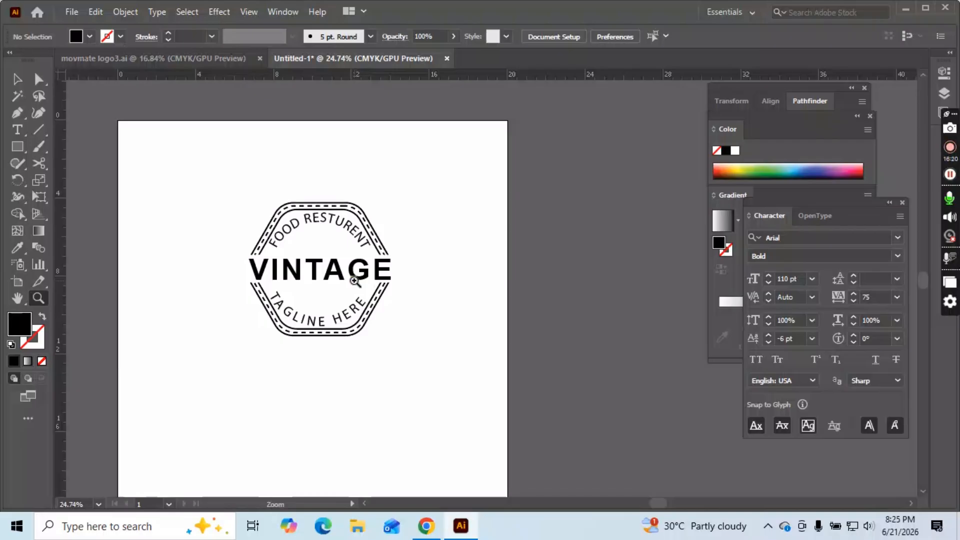
# Step: Switch to Chrome, reload the "vintage logo" image results, examine the Alamy logo templates preview, and return to Illustrator
pyautogui.click(440, 527)
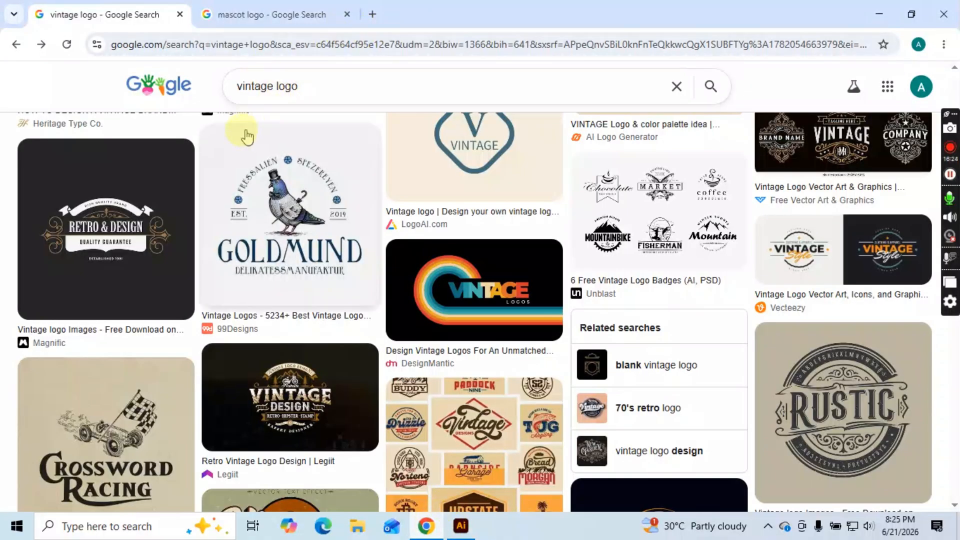
pyautogui.click(67, 45)
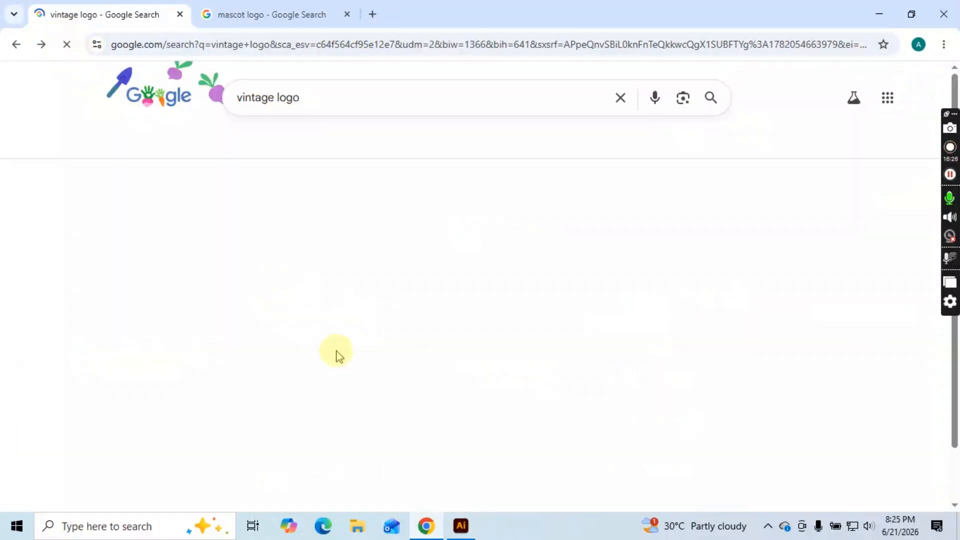
pyautogui.scroll(-10, 429, 317)
pyautogui.scroll(2, 493, 301)
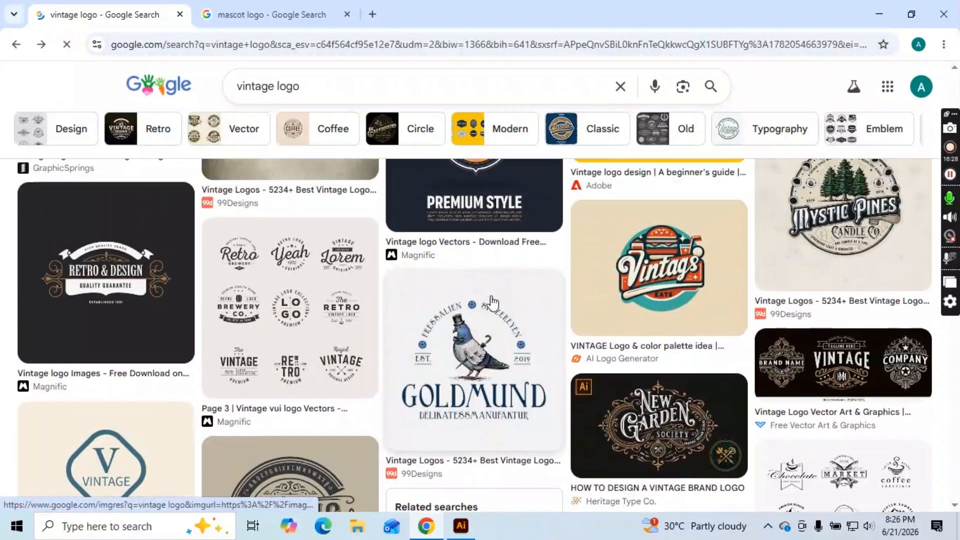
pyautogui.scroll(8, 490, 297)
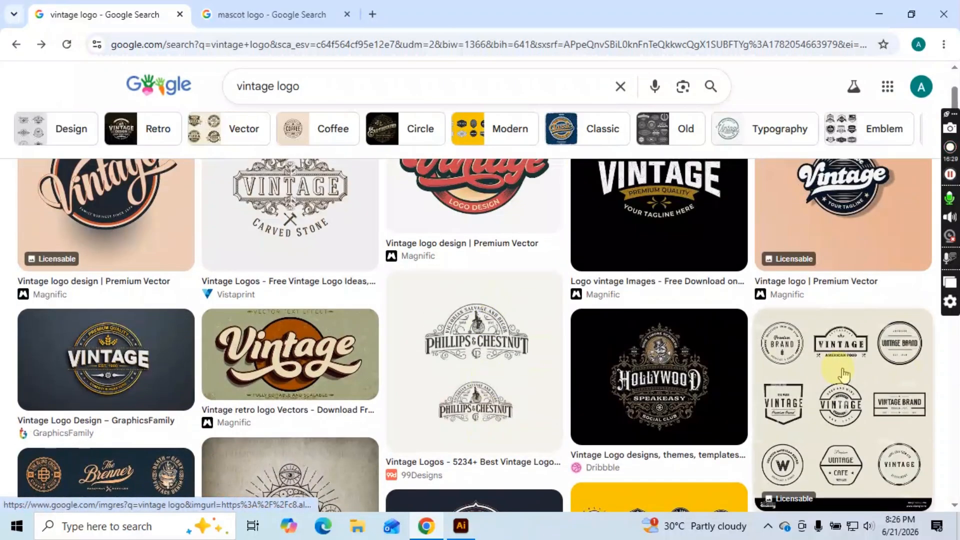
pyautogui.click(869, 345)
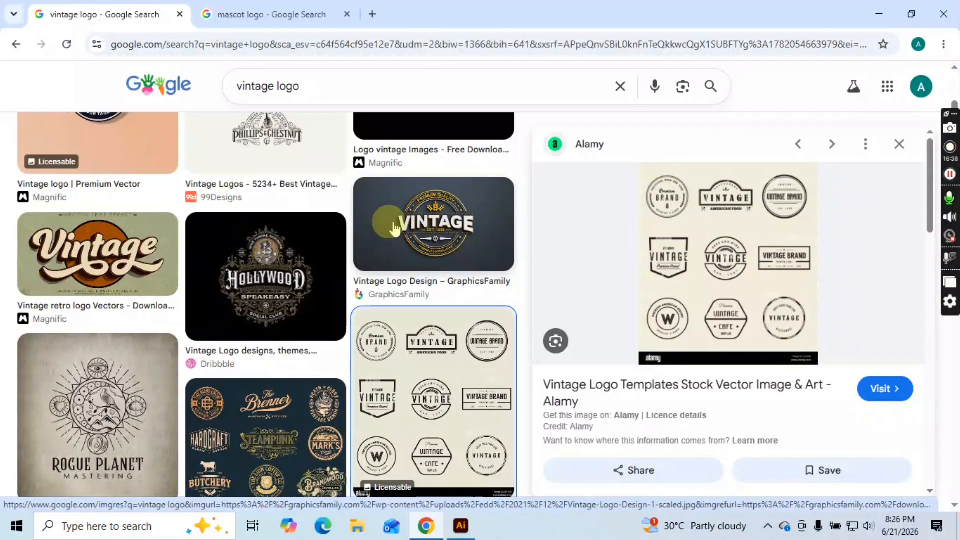
pyautogui.click(904, 145)
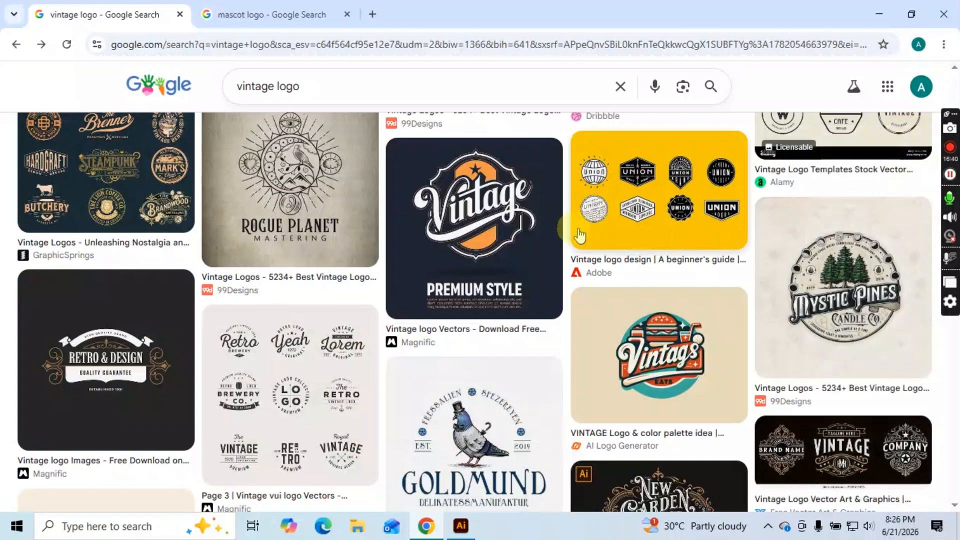
pyautogui.scroll(6, 536, 274)
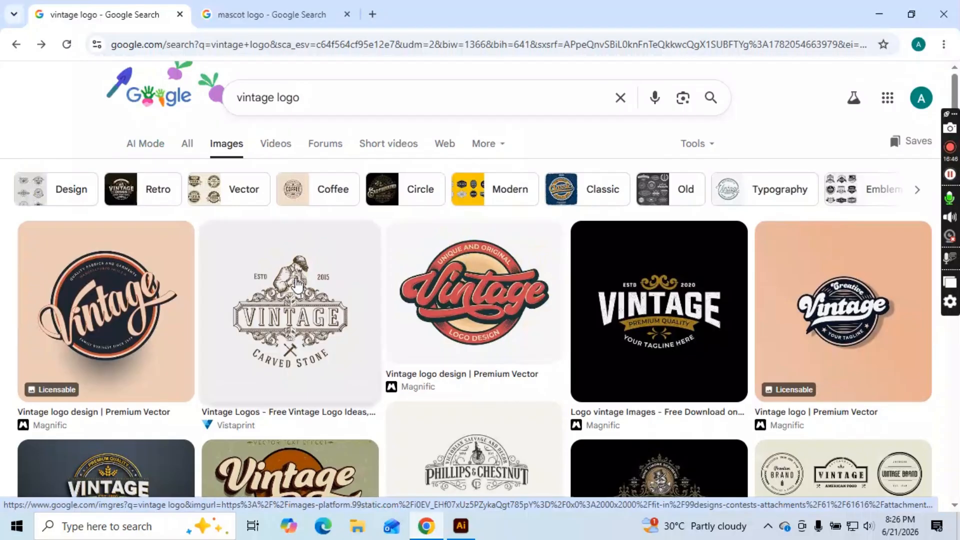
pyautogui.click(461, 526)
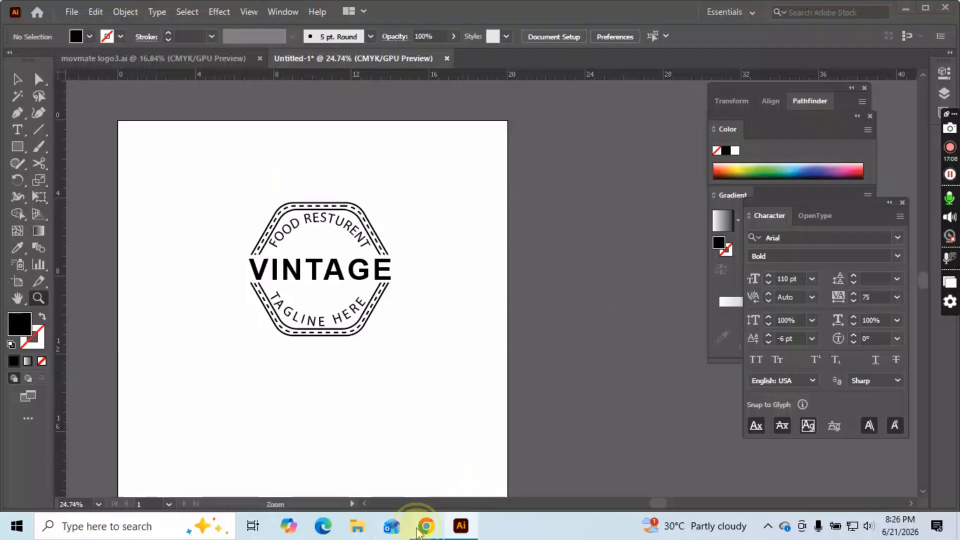
# Step: Switch to Chrome, browse the "mascot logo" image results for reference designs, and return to the emblem in Illustrator
pyautogui.click(418, 533)
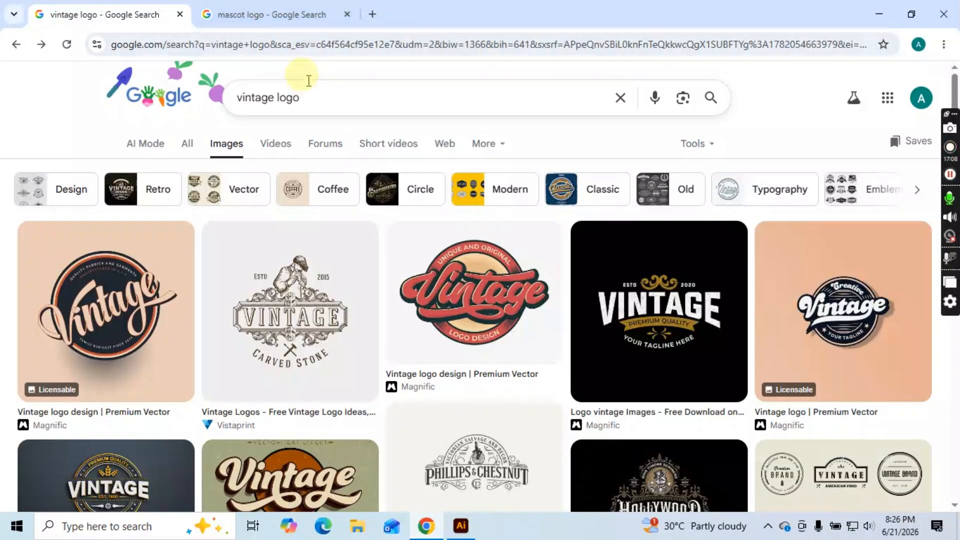
pyautogui.click(283, 15)
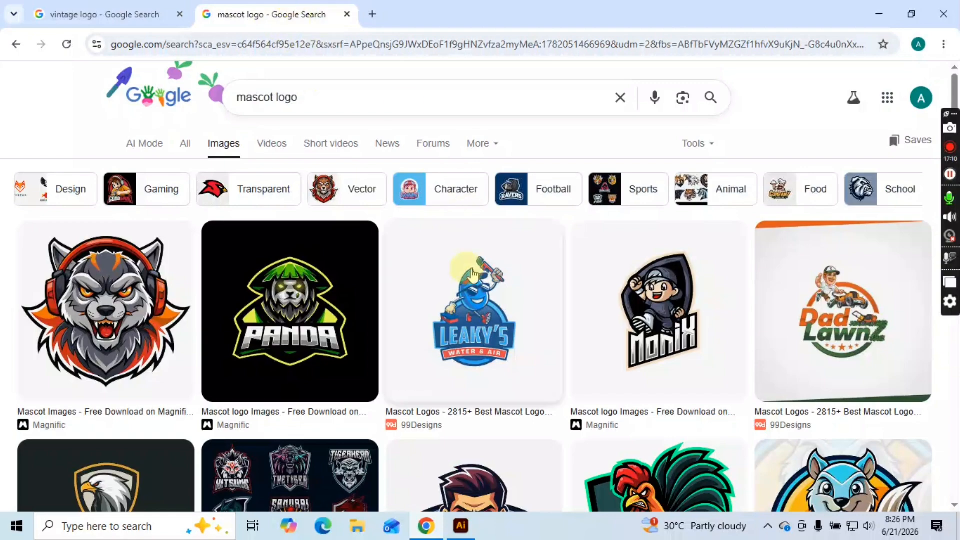
pyautogui.scroll(-3, 560, 260)
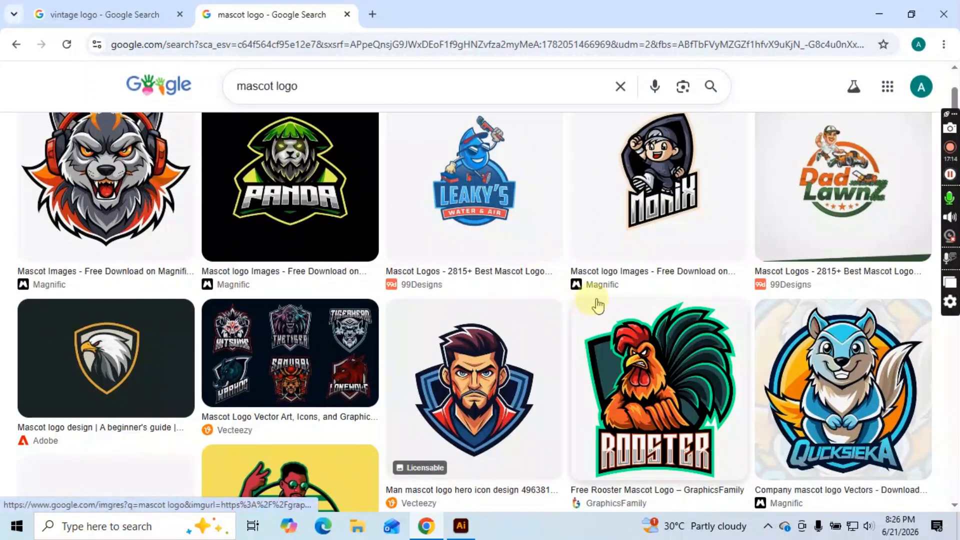
pyautogui.scroll(-5, 598, 305)
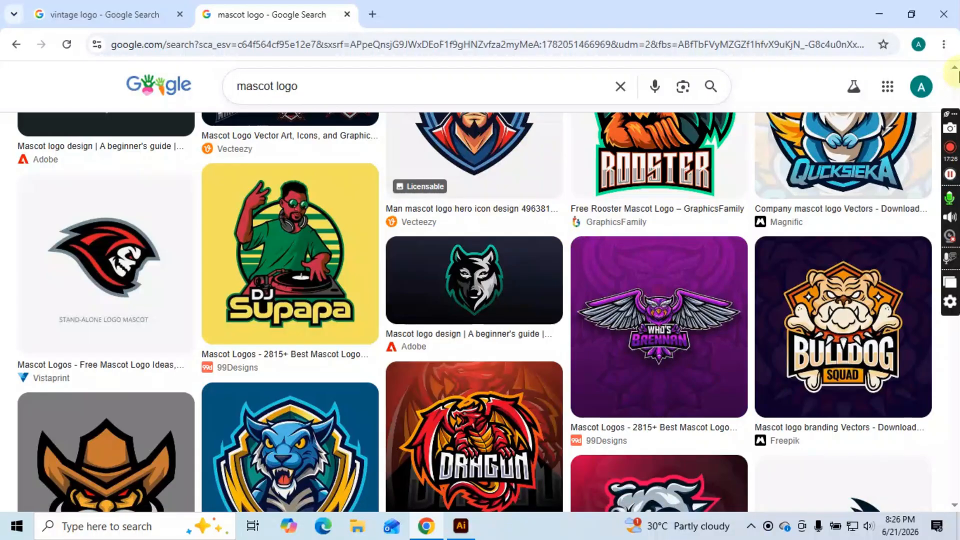
pyautogui.click(888, 14)
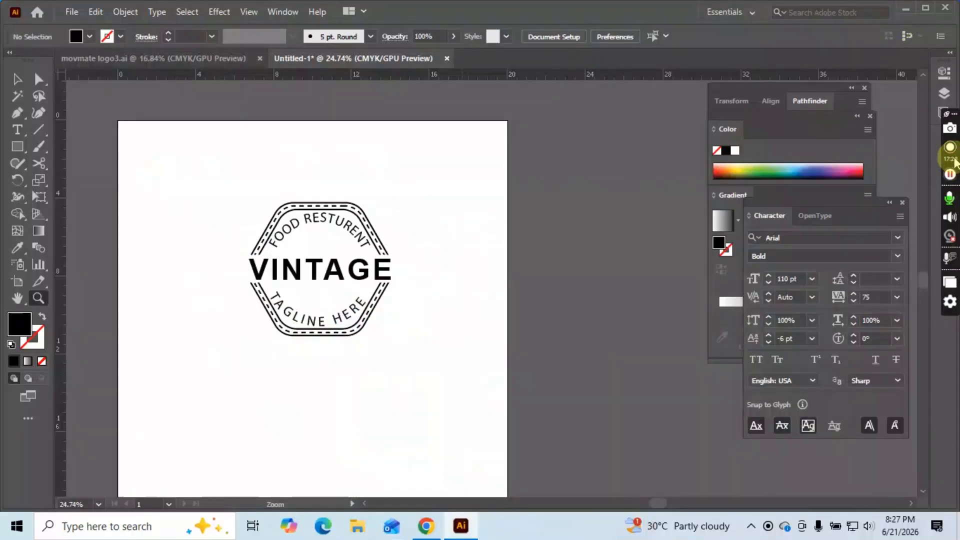